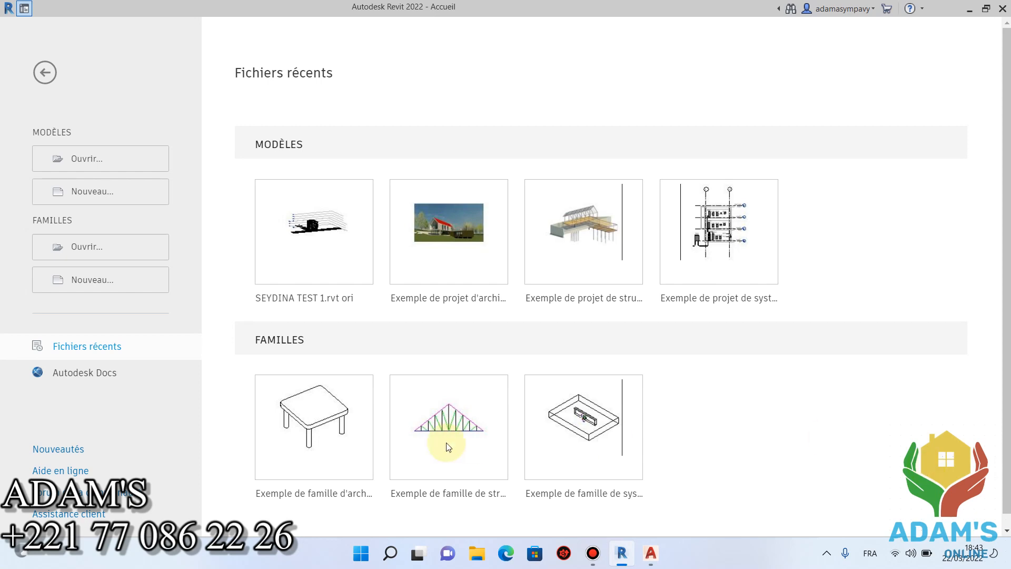
Create a new project based on the structural template "Gabarit de structure"
{"action": "left_click", "coordinate": [90, 193]}
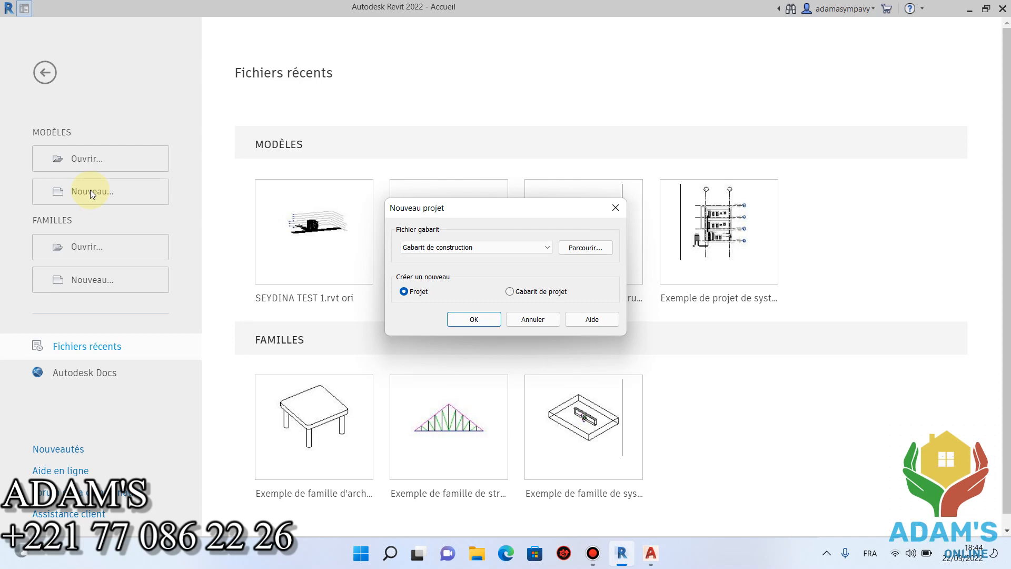
{"action": "left_click", "coordinate": [523, 247]}
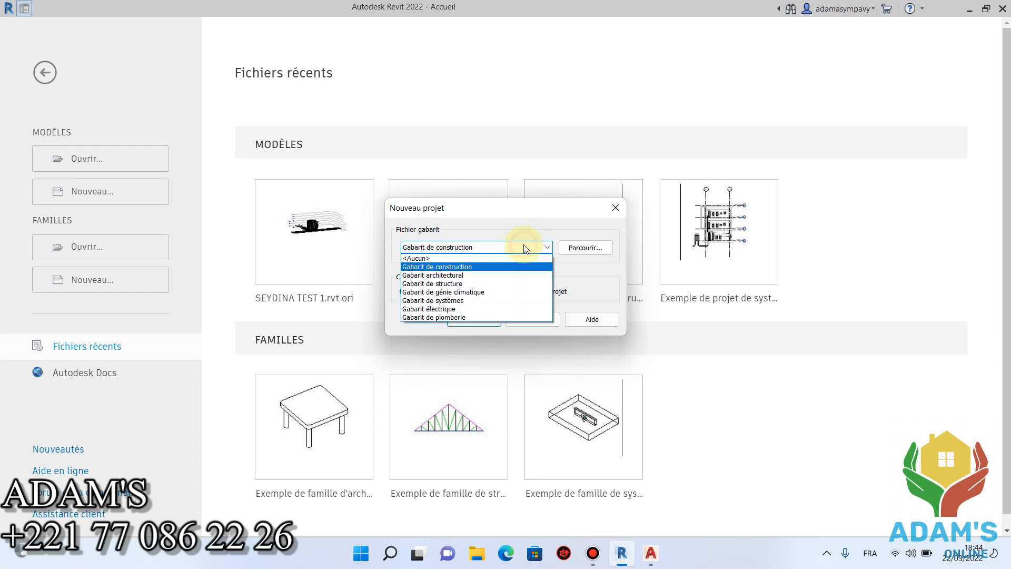
{"action": "left_click", "coordinate": [459, 285]}
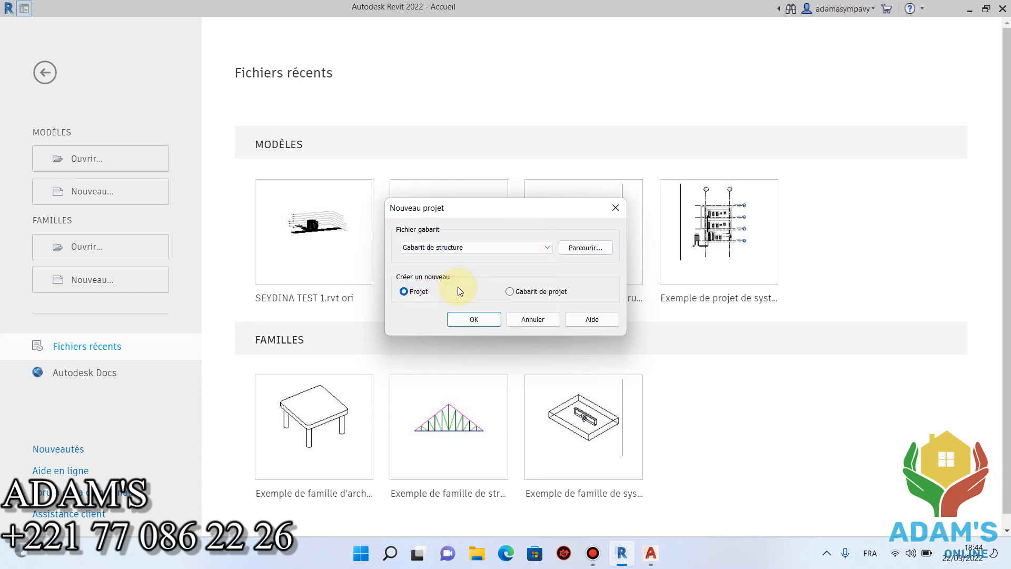
{"action": "left_click", "coordinate": [473, 319]}
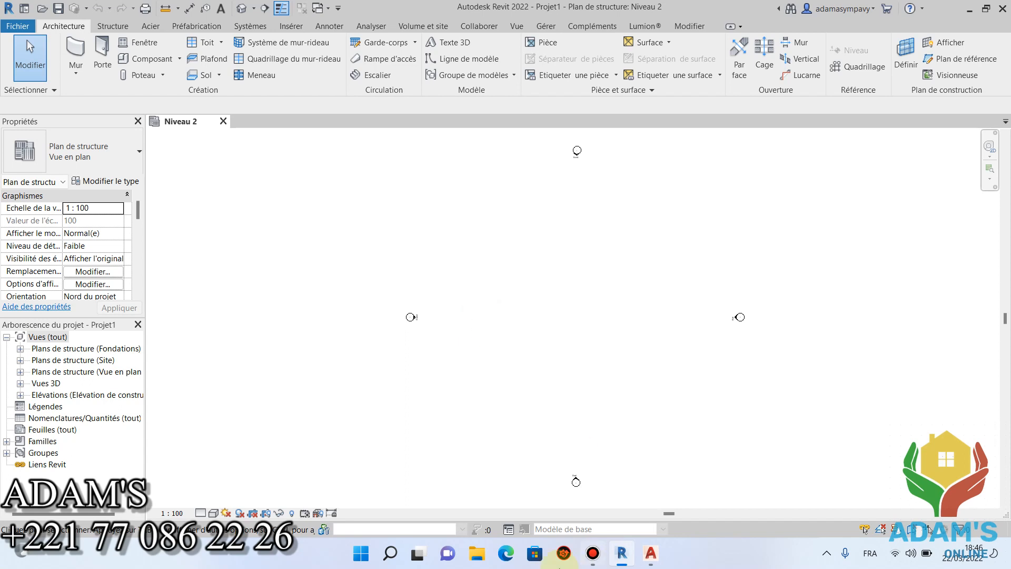
{"action": "left_click", "coordinate": [594, 554]}
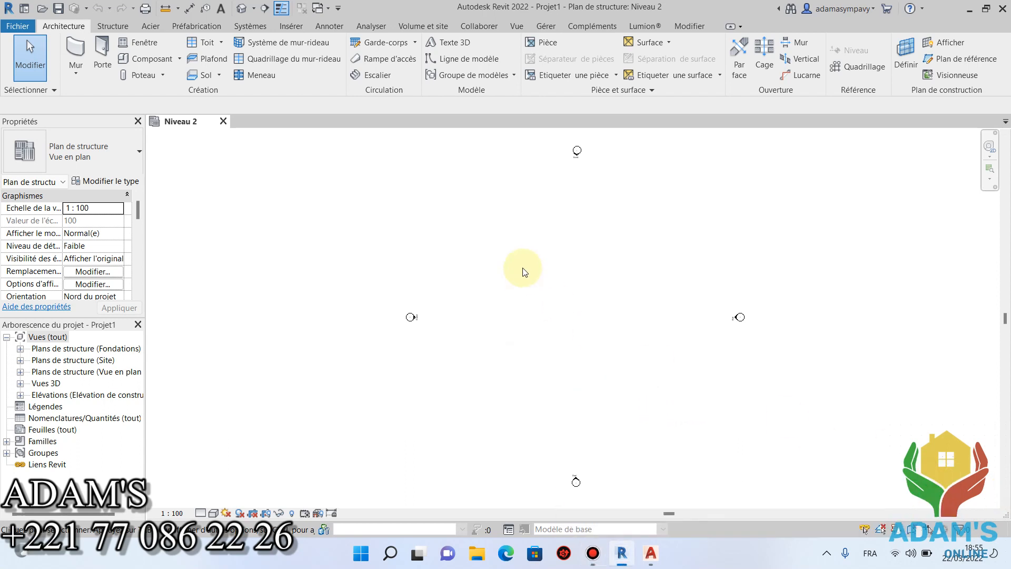
{"action": "key", "text": "u"}
{"action": "key", "text": "n"}
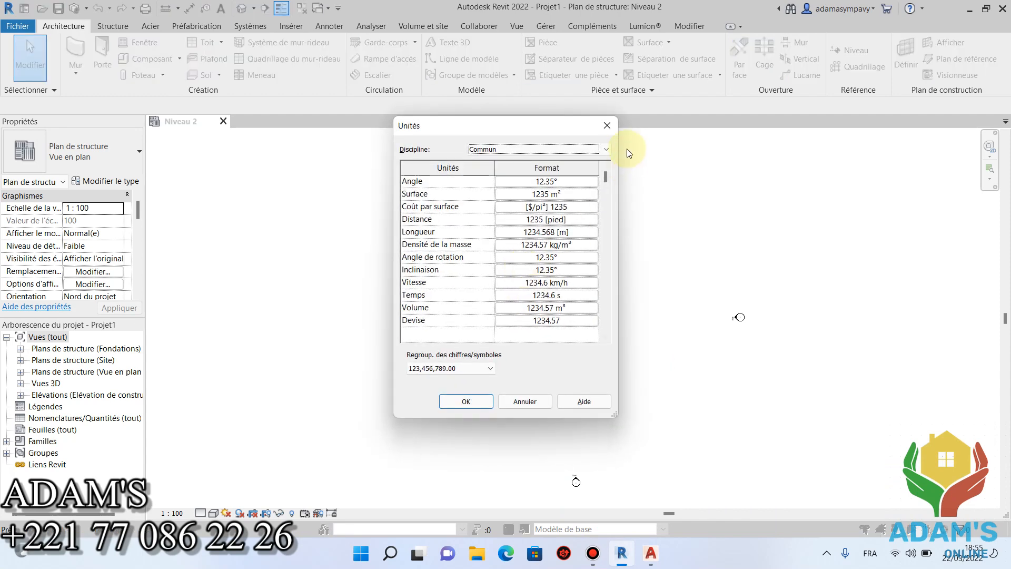
{"action": "left_click", "coordinate": [606, 125]}
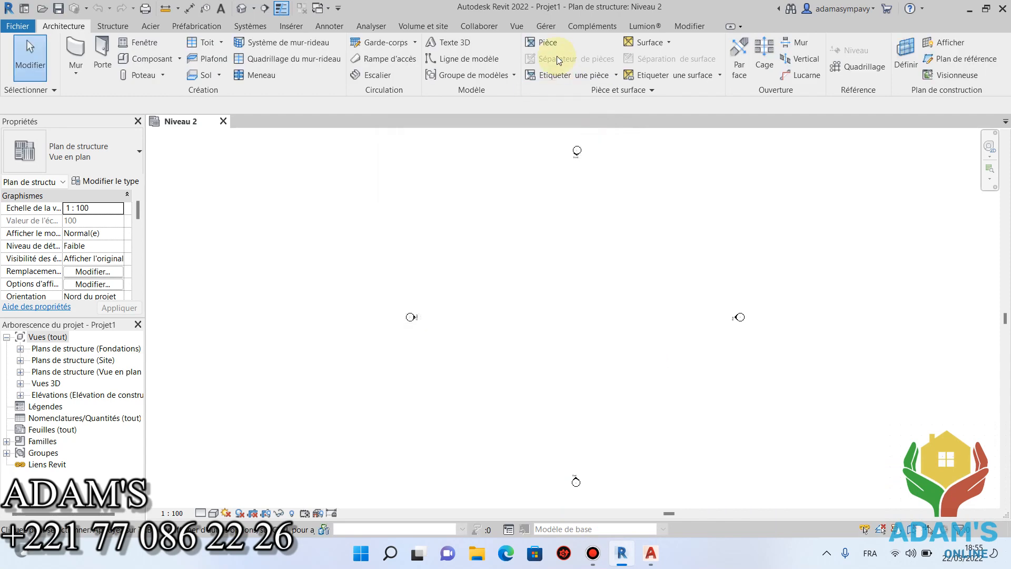
Configure the project's length units (Longueur) to metres, rounded to 2 decimal places, and apply the unit settings
{"action": "left_click", "coordinate": [548, 28]}
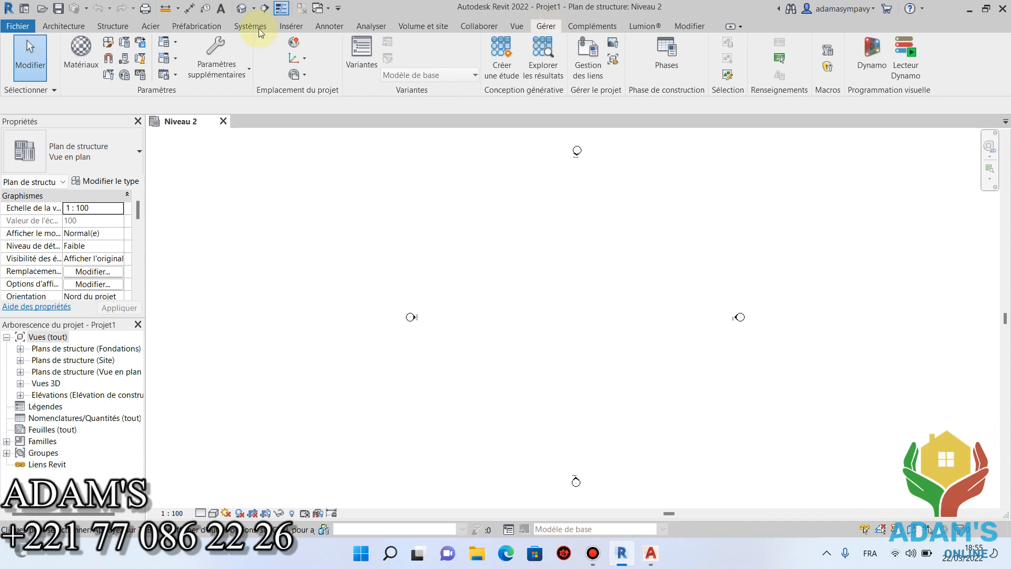
{"action": "left_click", "coordinate": [141, 75]}
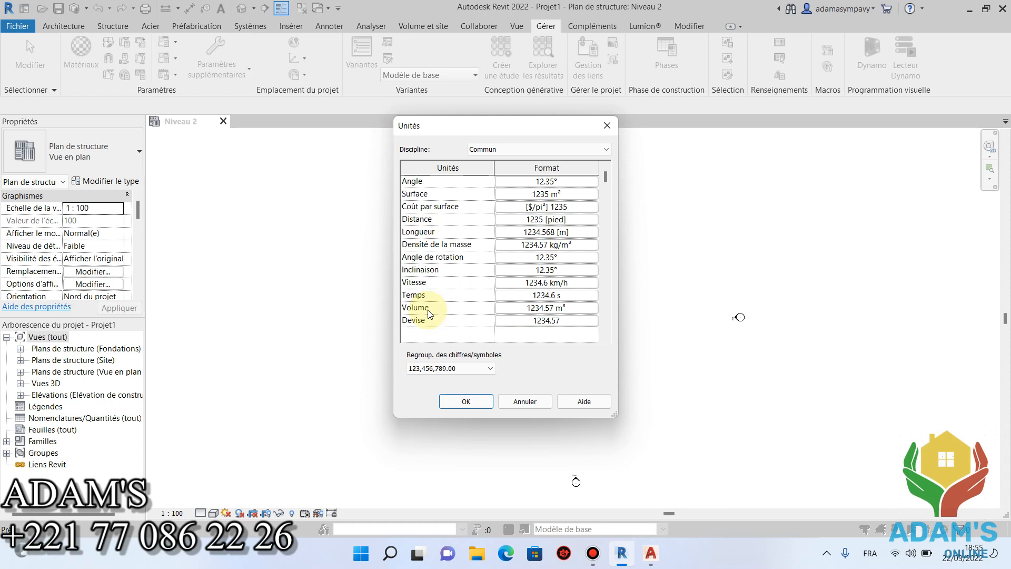
{"action": "left_click", "coordinate": [544, 232]}
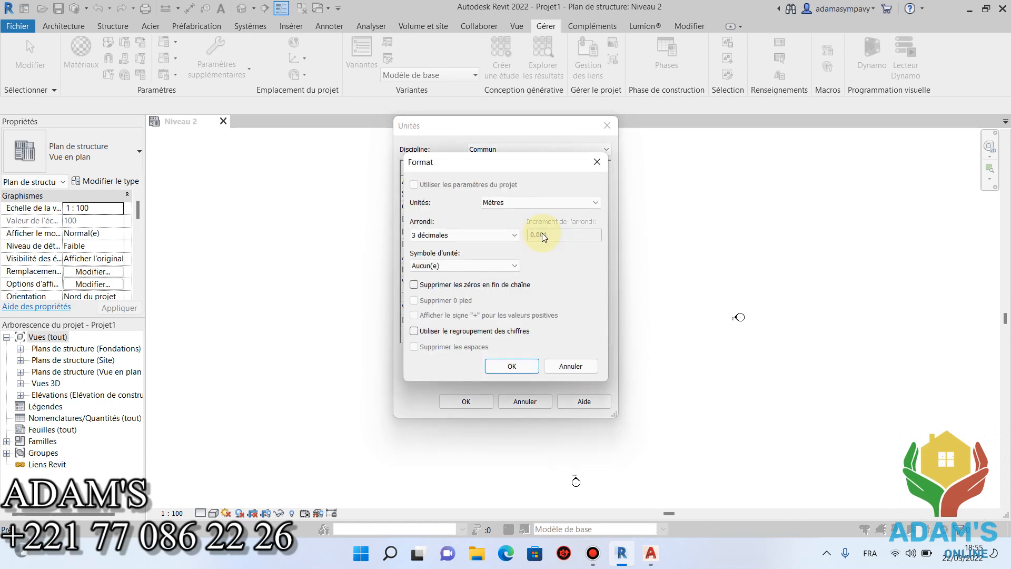
{"action": "left_click", "coordinate": [582, 203]}
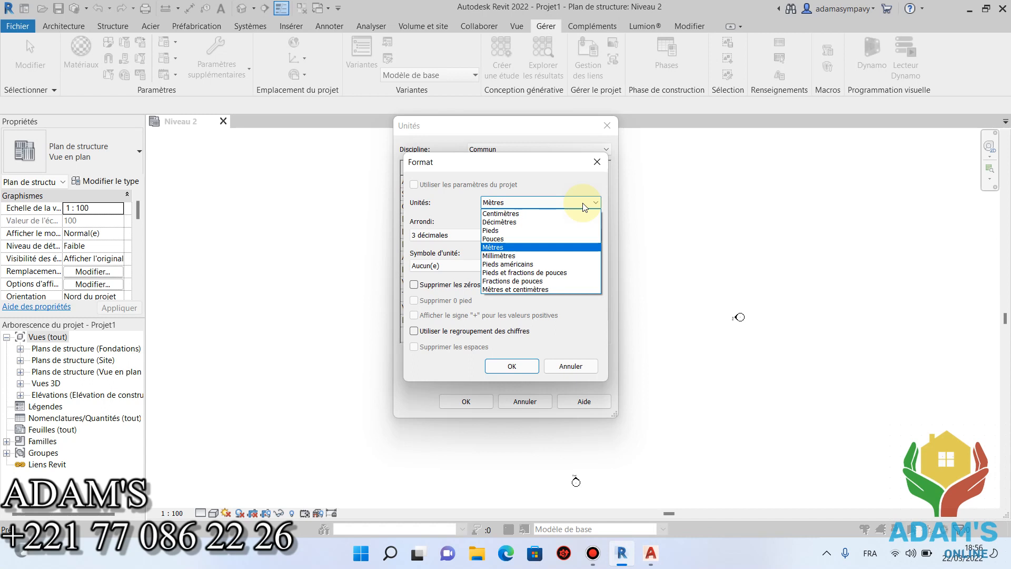
{"action": "left_click", "coordinate": [585, 205]}
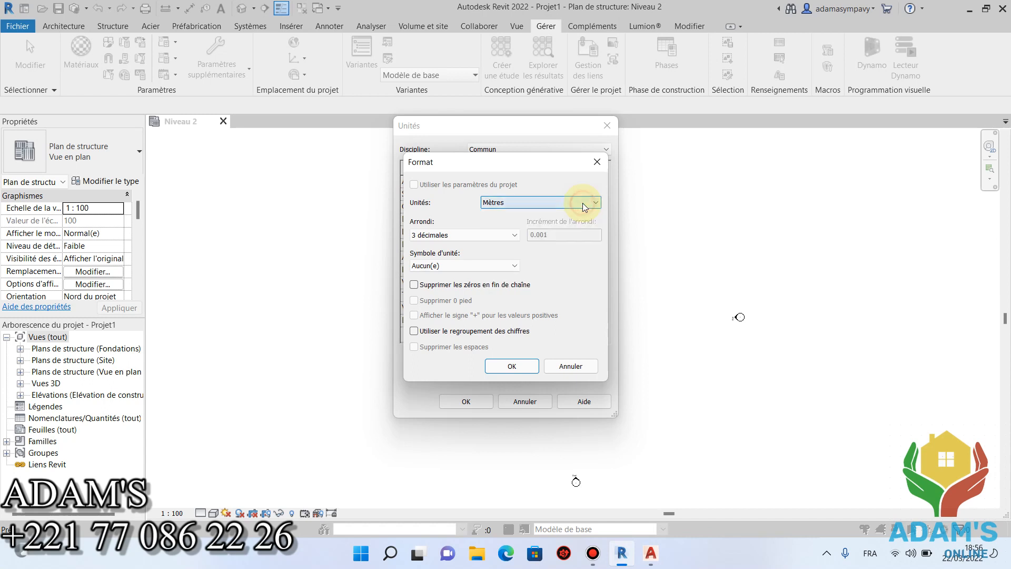
{"action": "left_click", "coordinate": [470, 235]}
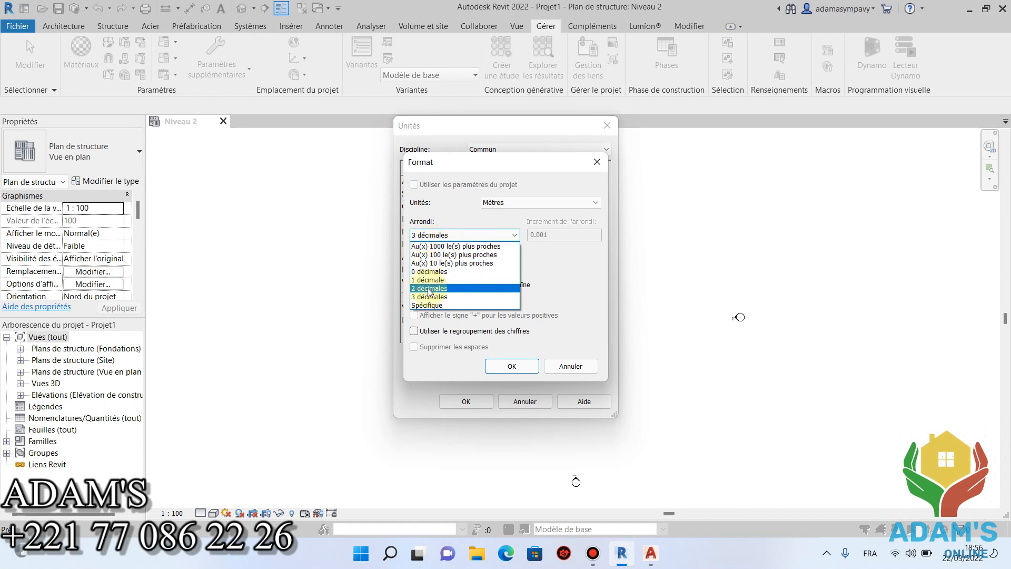
{"action": "left_click", "coordinate": [432, 280]}
{"action": "left_click", "coordinate": [457, 234]}
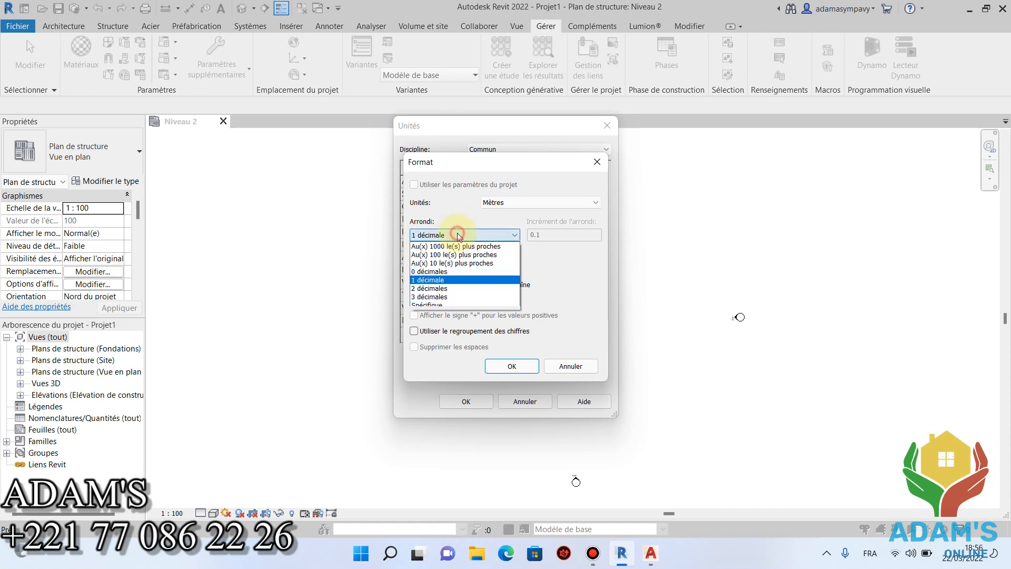
{"action": "left_click", "coordinate": [434, 289]}
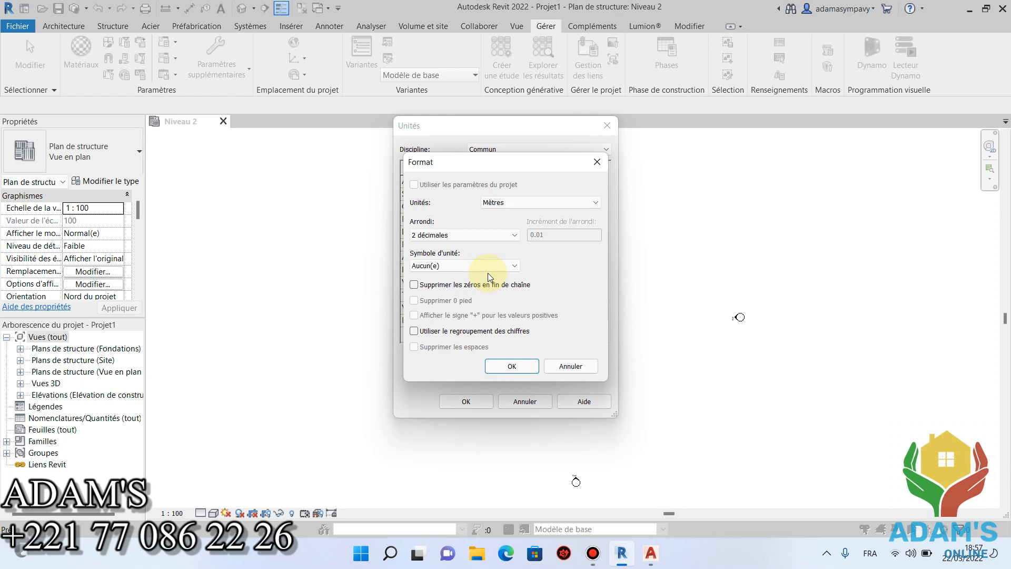
{"action": "left_click", "coordinate": [516, 366]}
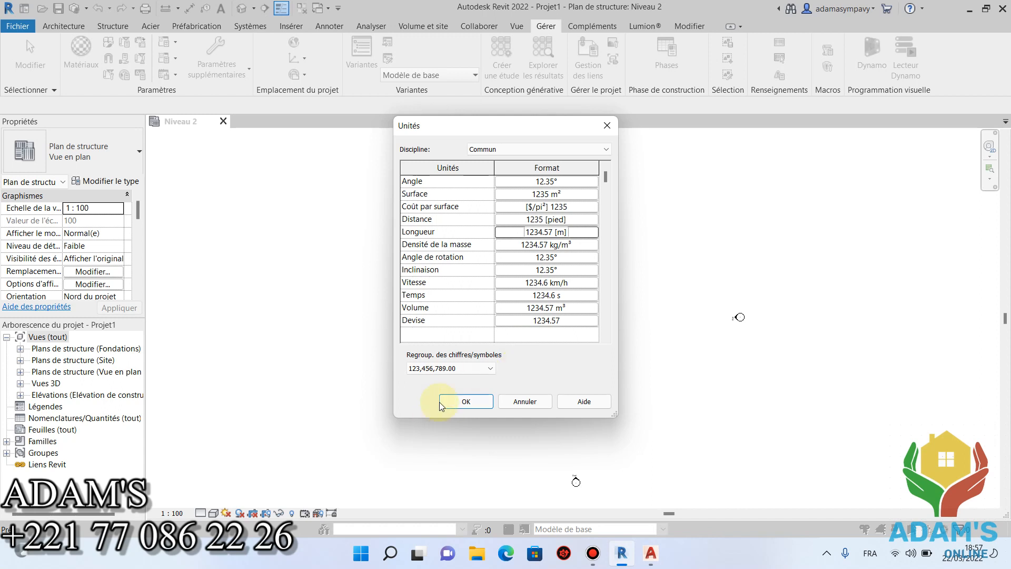
{"action": "left_click", "coordinate": [465, 406]}
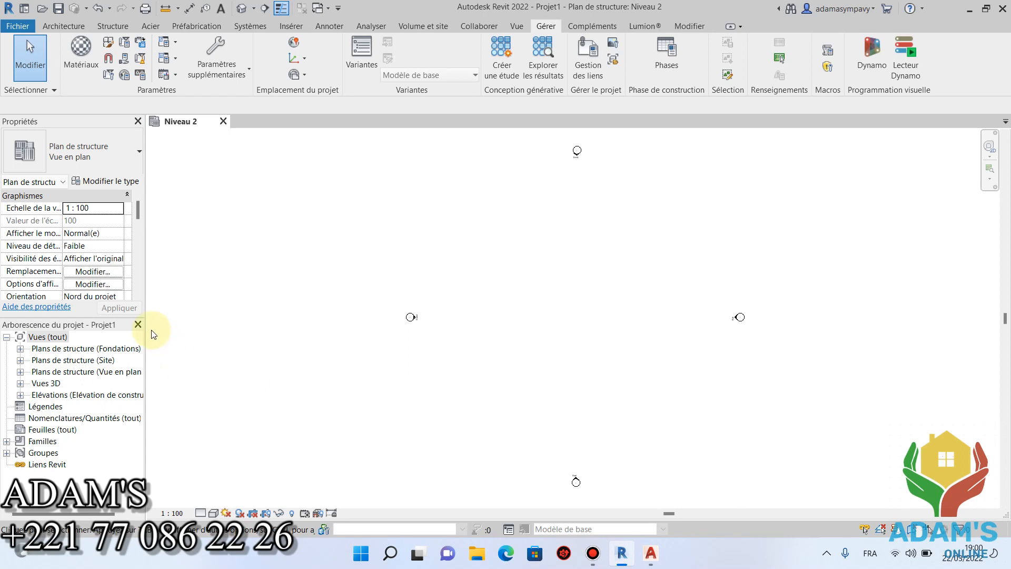
Hide the project browser (Arborescence du projet) and display it again
{"action": "left_click", "coordinate": [139, 324]}
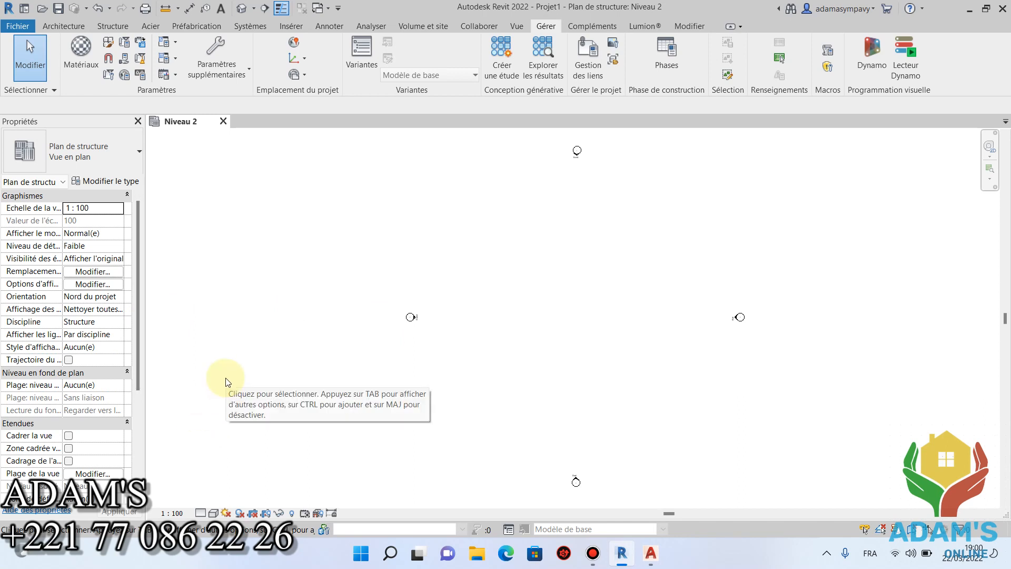
{"action": "right_click", "coordinate": [242, 369]}
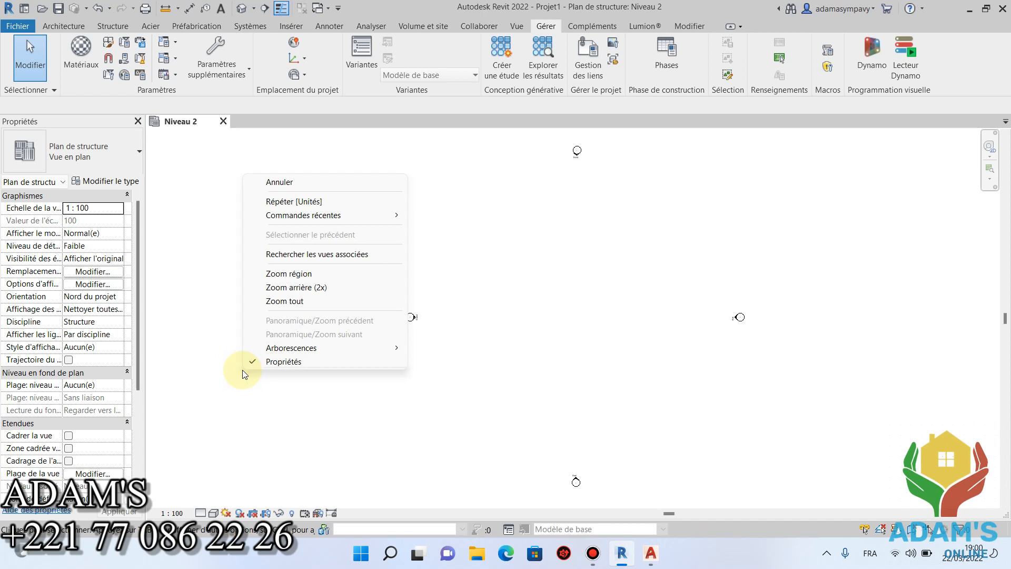
{"action": "mouse_move", "coordinate": [394, 348]}
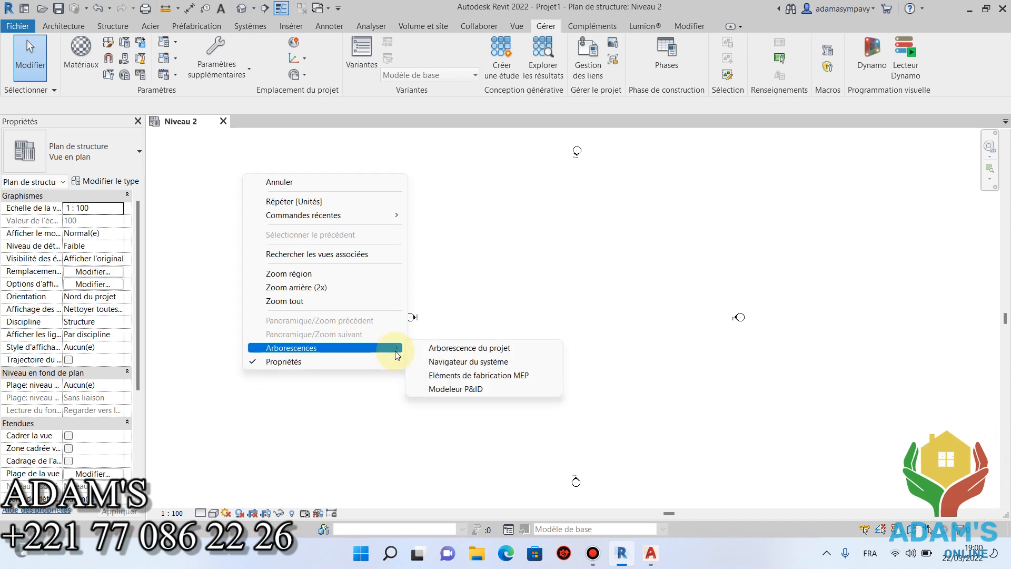
{"action": "left_click", "coordinate": [448, 348]}
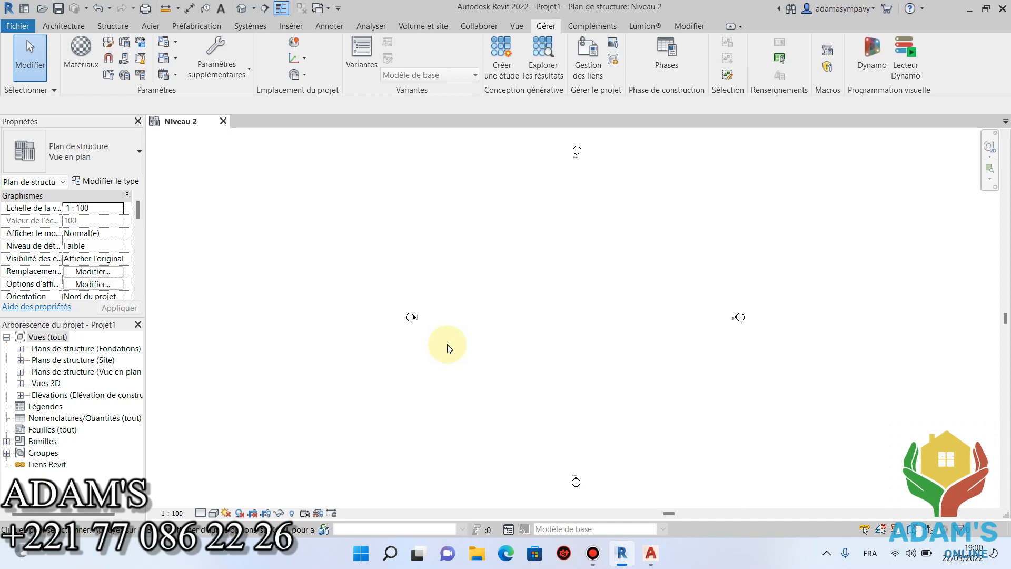
{"action": "right_click", "coordinate": [372, 379]}
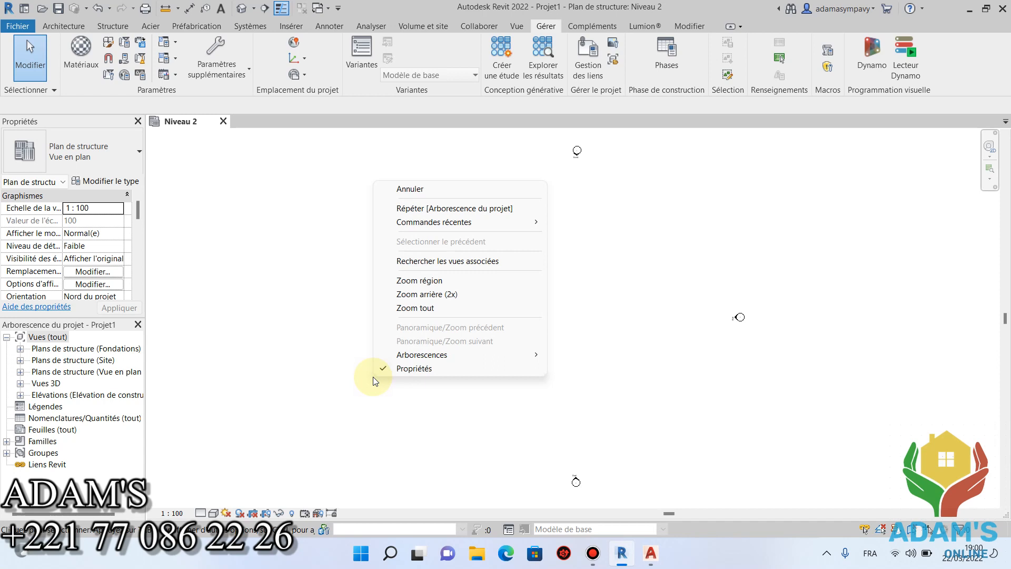
{"action": "left_click", "coordinate": [302, 342]}
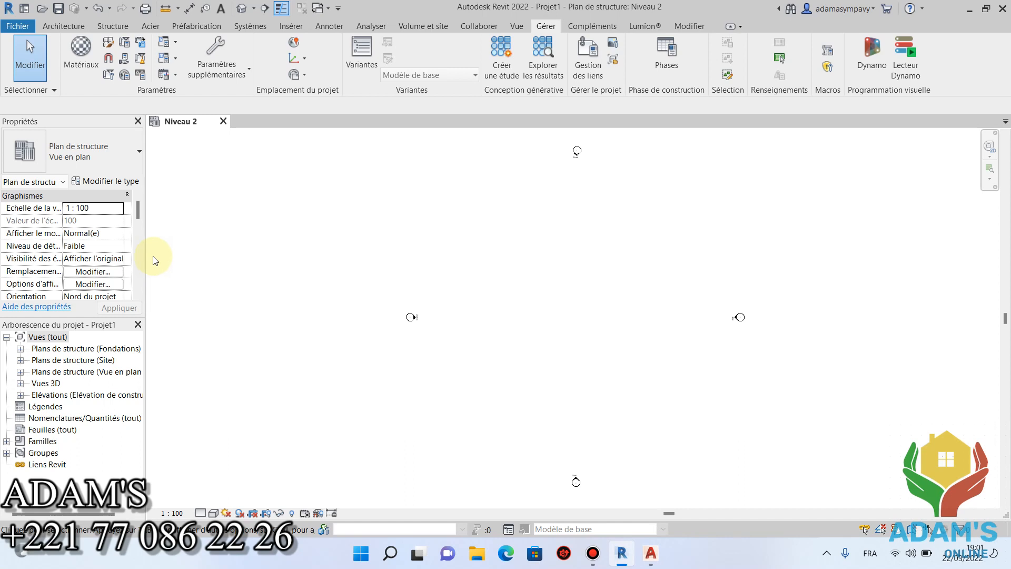
Open the Est elevation view from the project's elevations
{"action": "left_click", "coordinate": [20, 395]}
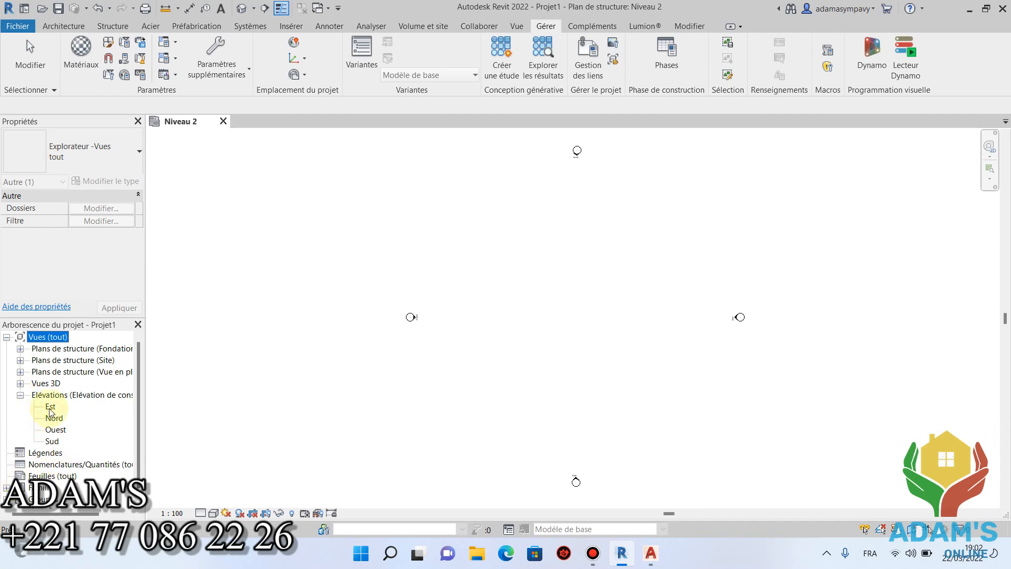
{"action": "double_click", "coordinate": [50, 408]}
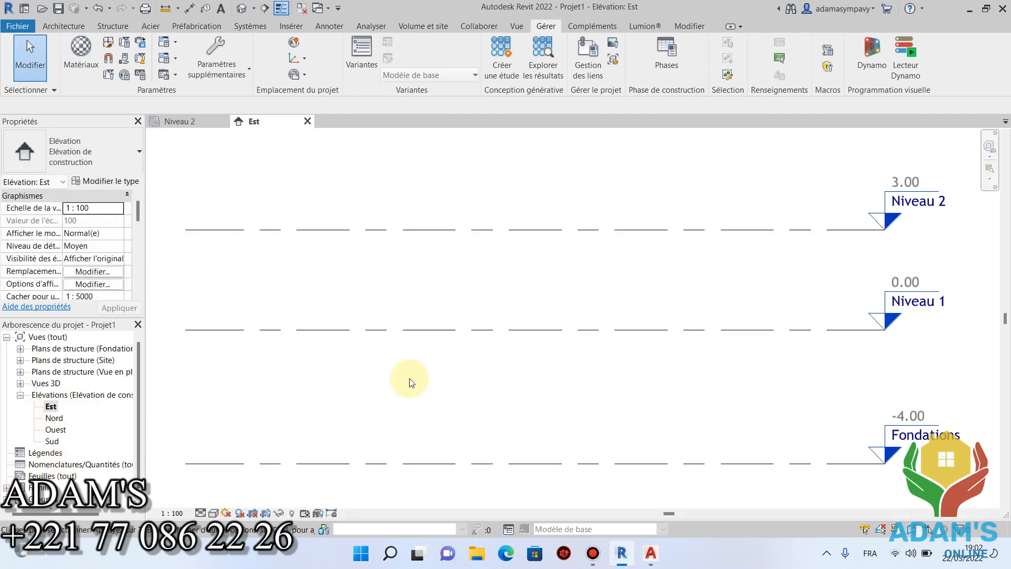
{"action": "middle_click_drag", "start_coordinate": [457, 380], "coordinate": [463, 370]}
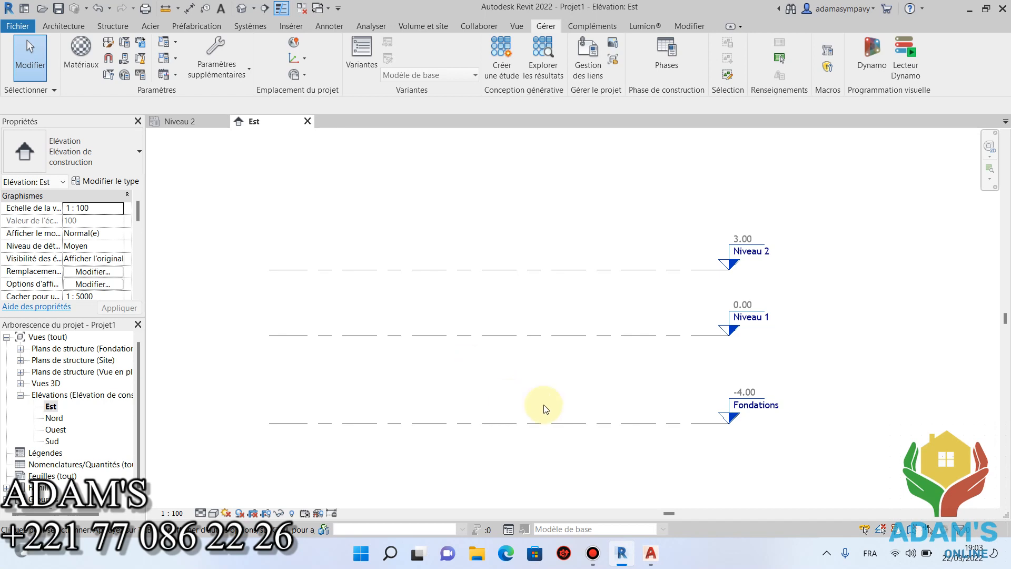
{"action": "scroll", "coordinate": [521, 372], "scroll_direction": "down", "scroll_amount": 2}
{"action": "scroll", "coordinate": [530, 376], "scroll_direction": "up", "scroll_amount": 2}
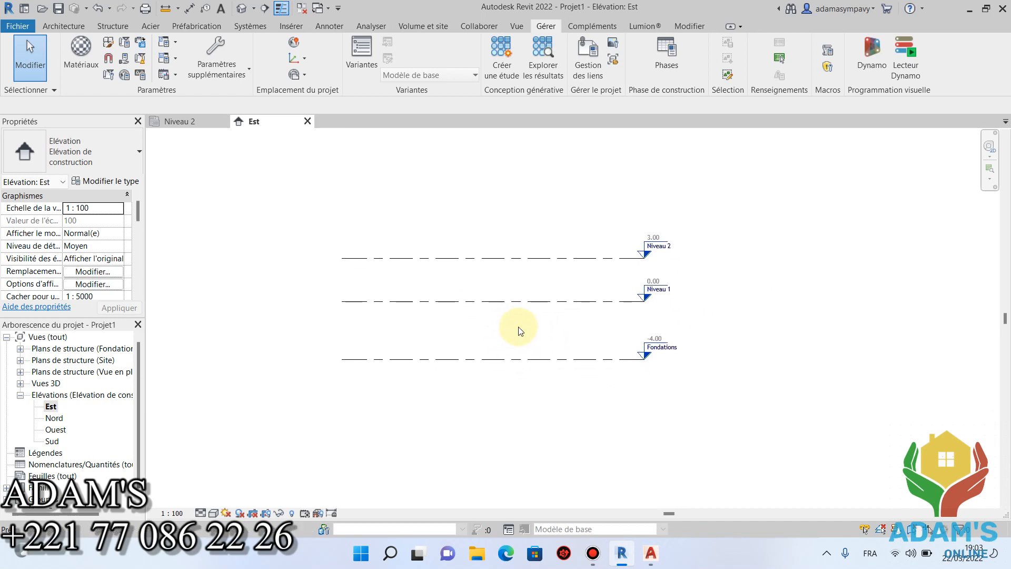
{"action": "left_click", "coordinate": [430, 297]}
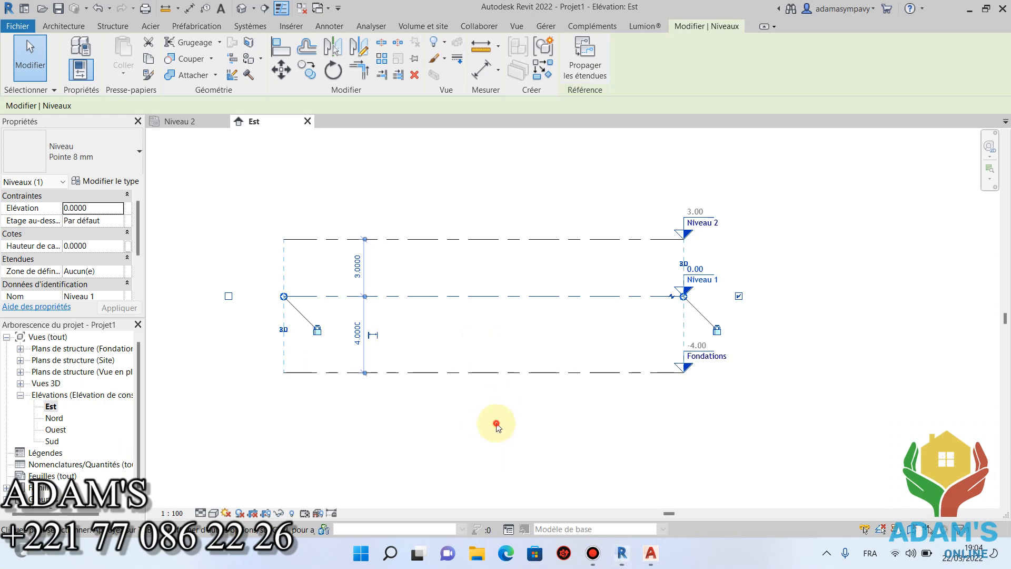
{"action": "left_click", "coordinate": [466, 402]}
{"action": "left_click", "coordinate": [469, 372]}
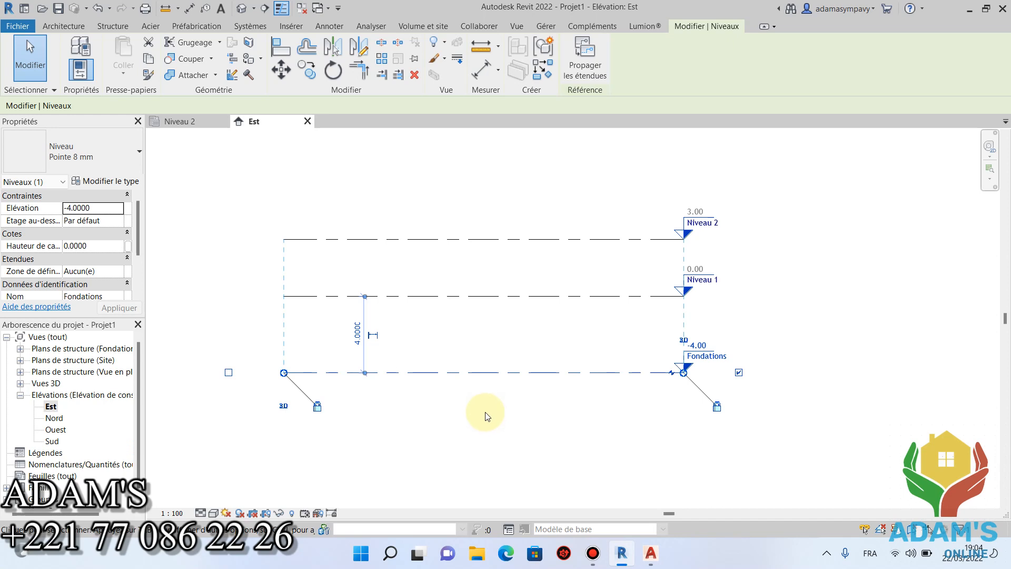
{"action": "left_click", "coordinate": [357, 332]}
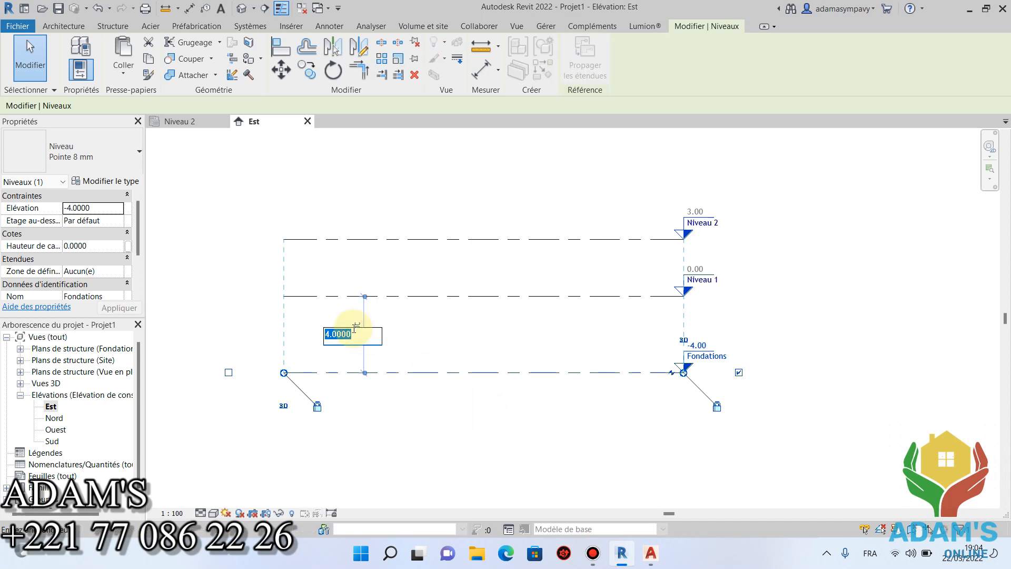
{"action": "type", "text": "2"}
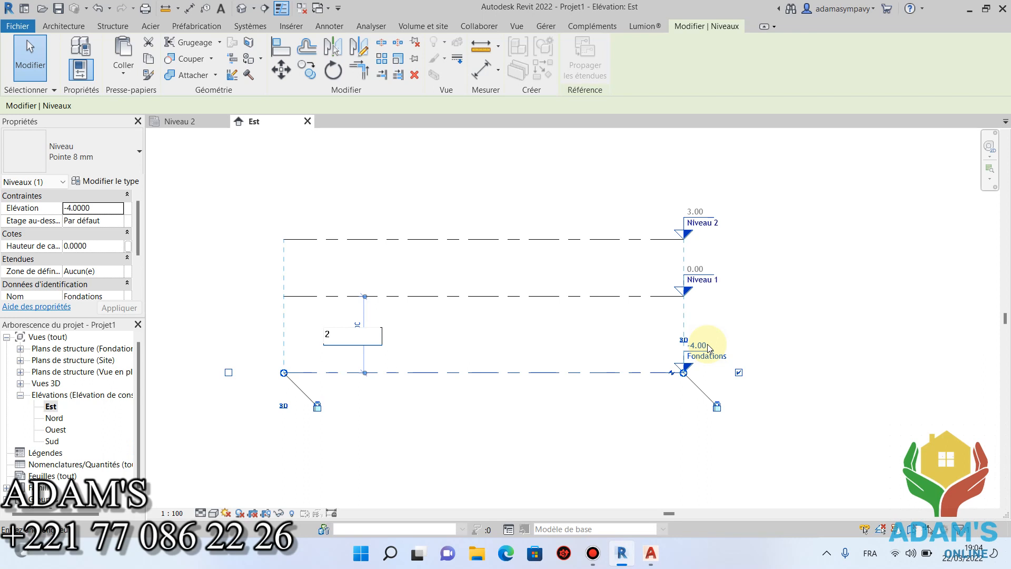
{"action": "right_click", "coordinate": [542, 445]}
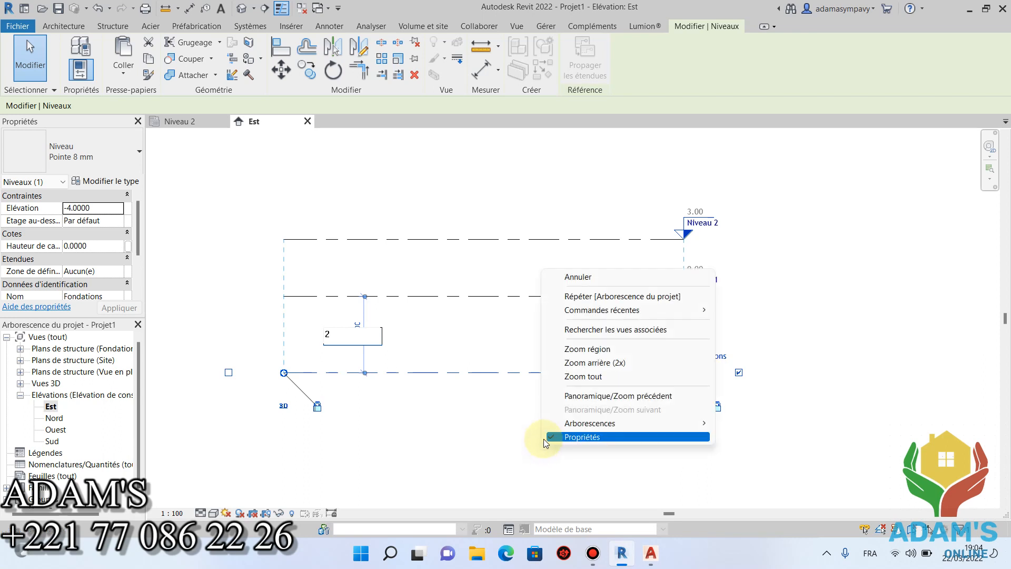
{"action": "left_click", "coordinate": [575, 276]}
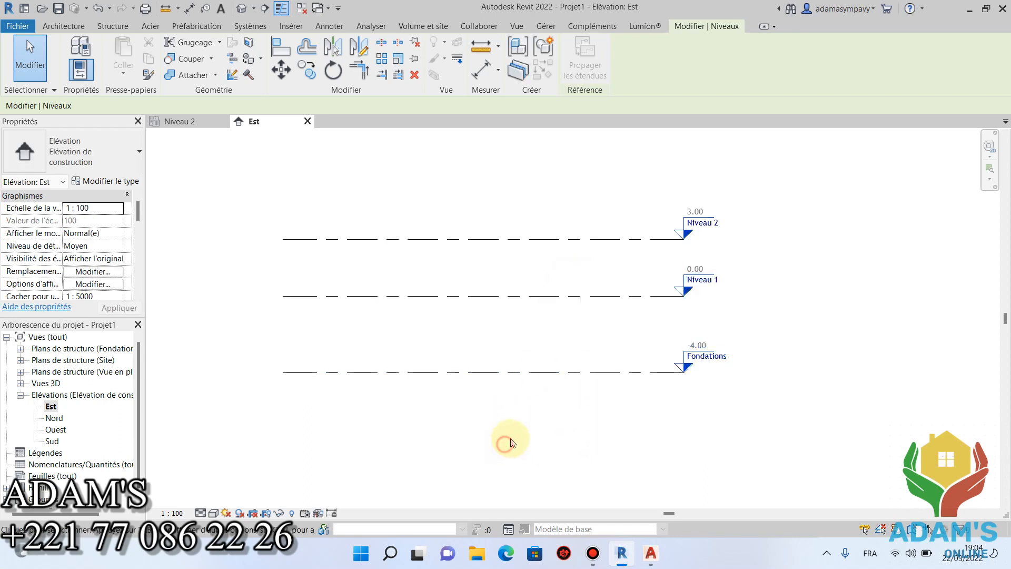
Set the elevation of the Fondations level to -1.5 m
{"action": "scroll", "coordinate": [510, 361], "scroll_direction": "down", "scroll_amount": 1}
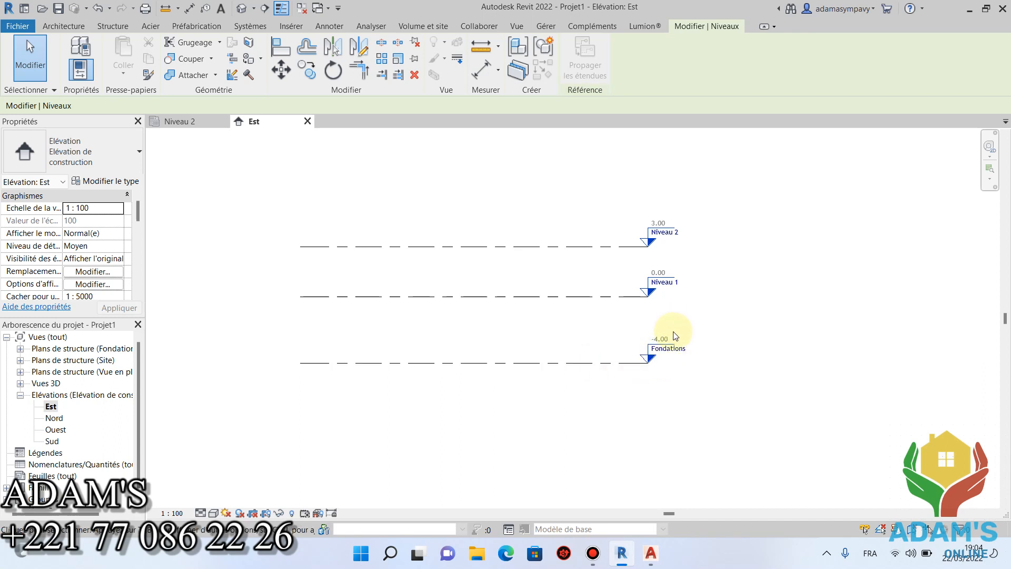
{"action": "scroll", "coordinate": [658, 350], "scroll_direction": "up", "scroll_amount": 5}
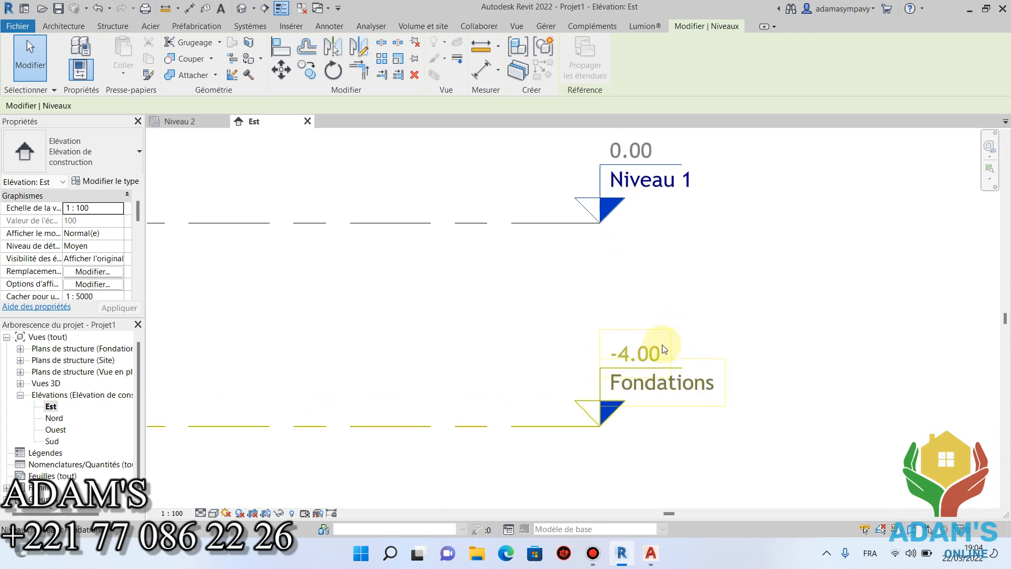
{"action": "left_click", "coordinate": [633, 360]}
{"action": "left_click", "coordinate": [633, 360]}
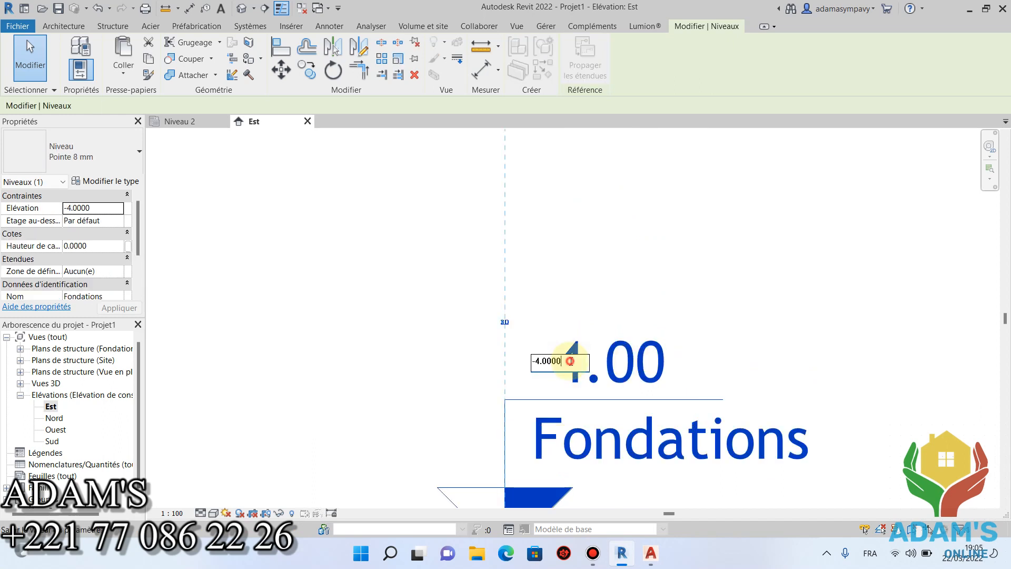
{"action": "left_click_drag", "start_coordinate": [573, 360], "coordinate": [535, 360]}
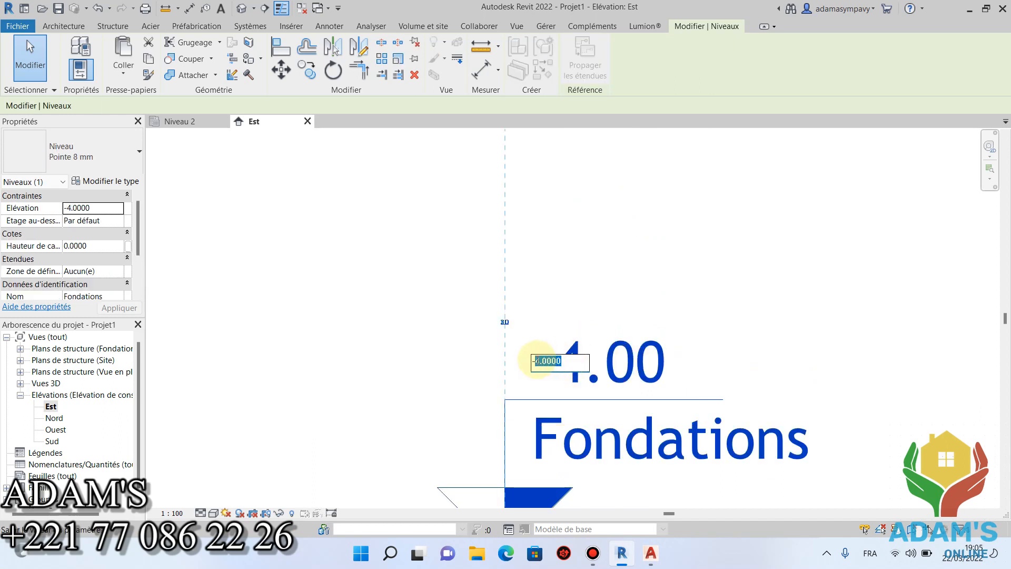
{"action": "type", "text": "1.5"}
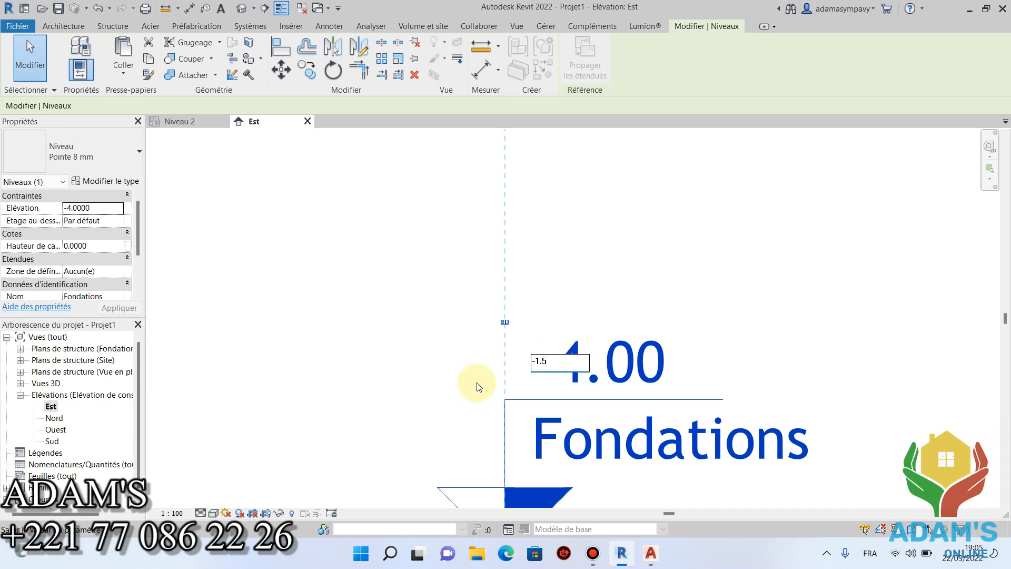
{"action": "left_click", "coordinate": [697, 308]}
{"action": "scroll", "coordinate": [730, 337], "scroll_direction": "down", "scroll_amount": 5}
{"action": "left_click", "coordinate": [751, 357]}
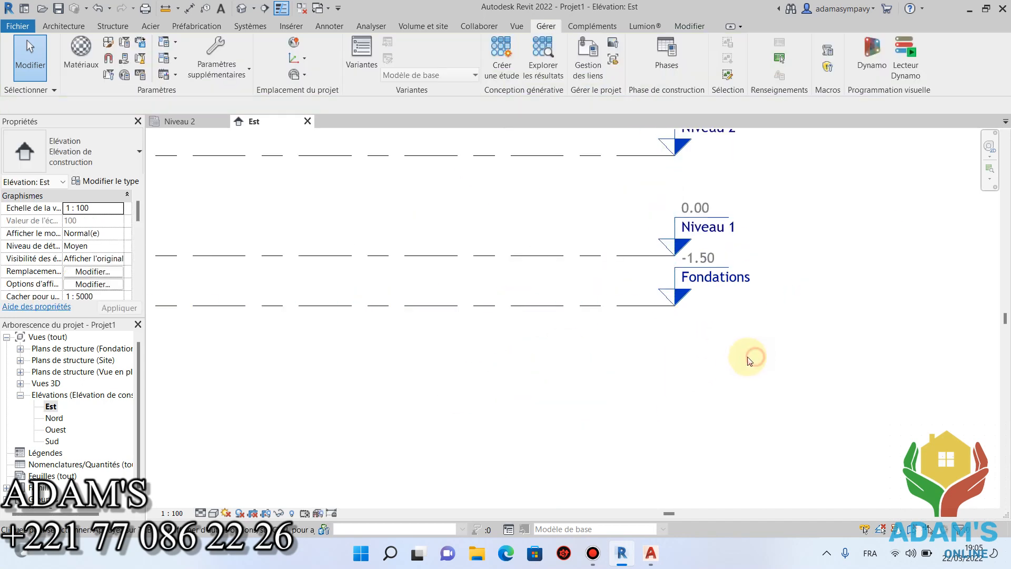
{"action": "scroll", "coordinate": [831, 357], "scroll_direction": "down", "scroll_amount": 2}
{"action": "middle_click_drag", "start_coordinate": [710, 358], "coordinate": [676, 417]}
{"action": "scroll", "coordinate": [562, 390], "scroll_direction": "up", "scroll_amount": 1}
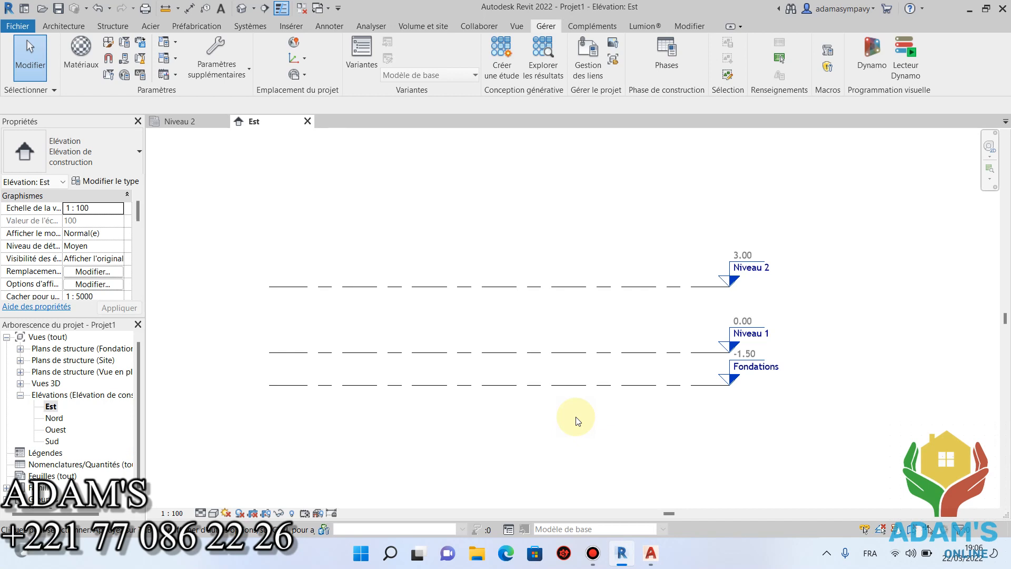
Set the height of Niveau 2 above Niveau 1 to 3.2 m
{"action": "scroll", "coordinate": [580, 361], "scroll_direction": "up", "scroll_amount": 3}
{"action": "middle_click_drag", "start_coordinate": [580, 360], "coordinate": [608, 345]}
{"action": "scroll", "coordinate": [608, 344], "scroll_direction": "down", "scroll_amount": 2}
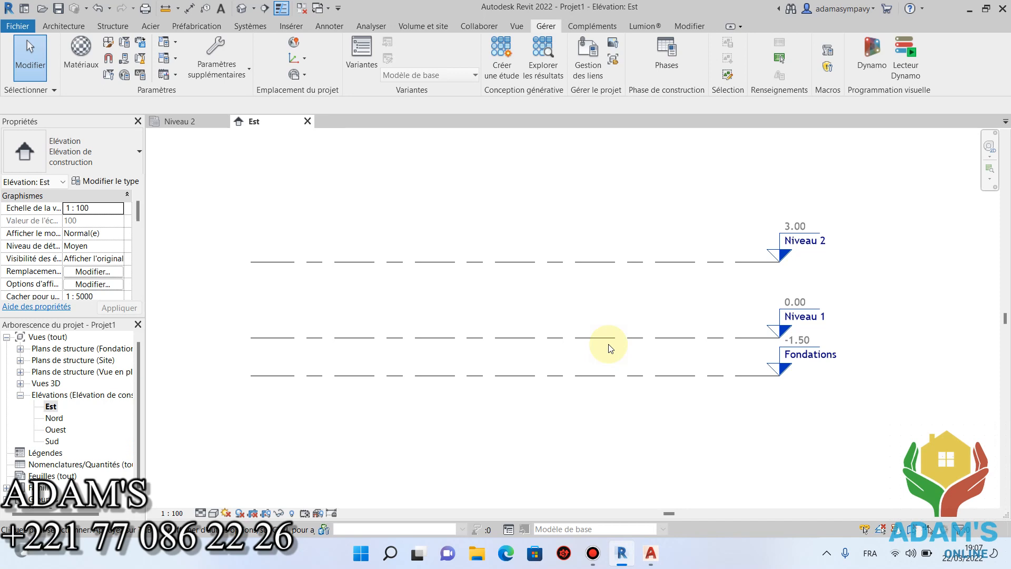
{"action": "left_click", "coordinate": [584, 263]}
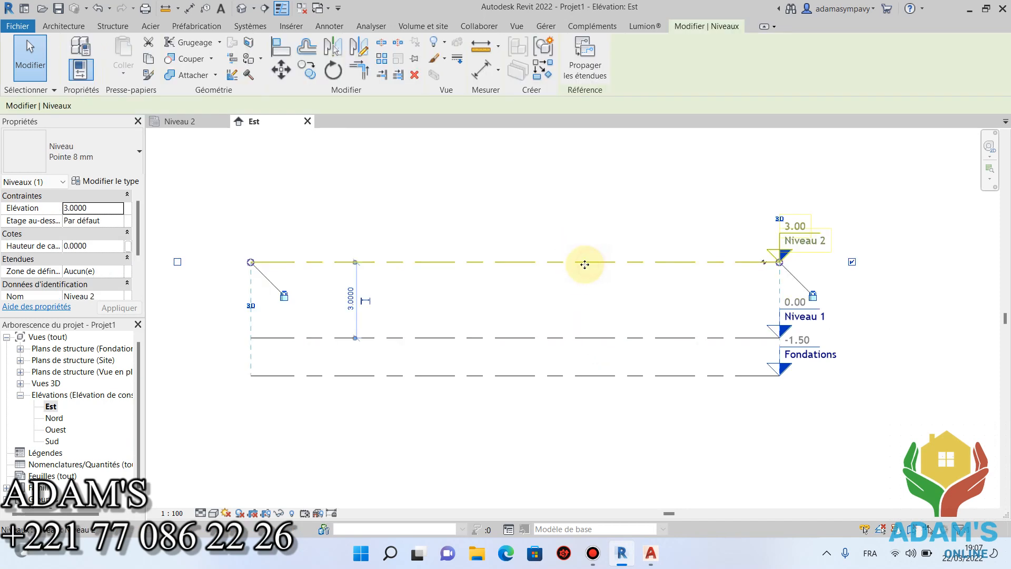
{"action": "left_click", "coordinate": [350, 297]}
{"action": "left_click_drag", "start_coordinate": [370, 298], "coordinate": [347, 300]}
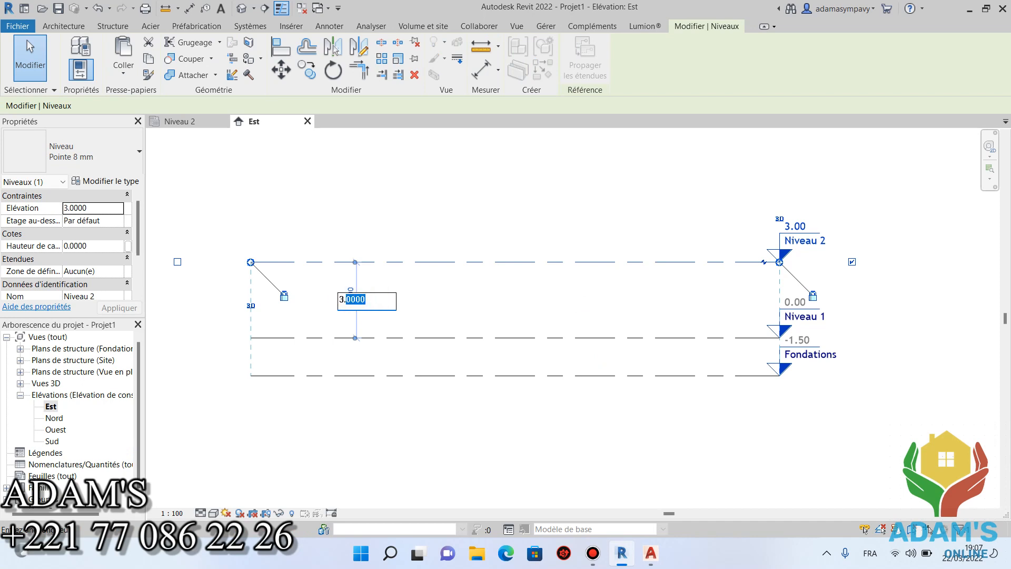
{"action": "type", "text": "2"}
{"action": "key", "text": "Return"}
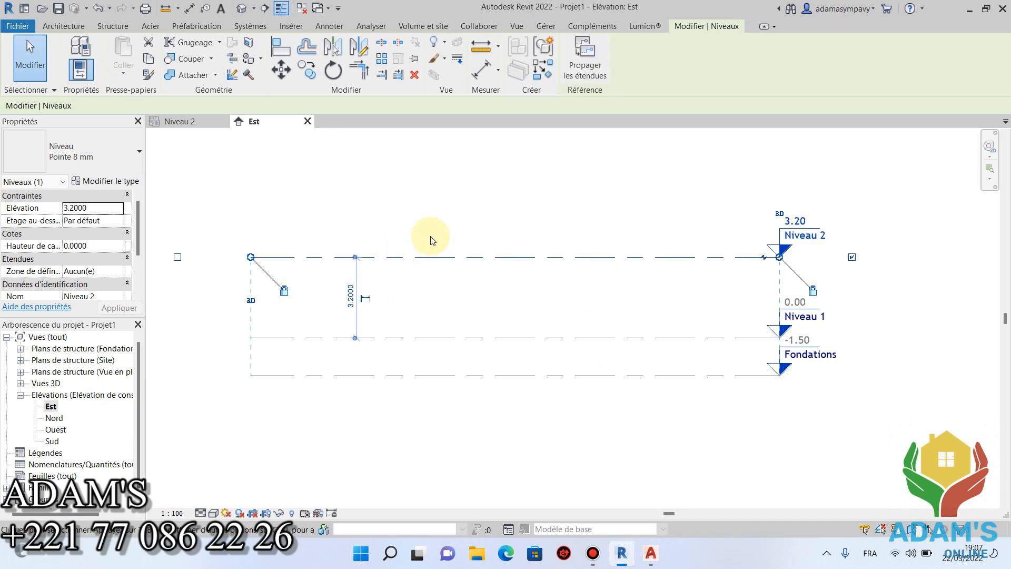
{"action": "left_click", "coordinate": [793, 435]}
Rename Niveau 1 as LONGRINES, renaming the corresponding views too and suppressing the rename confirmation in future
{"action": "scroll", "coordinate": [823, 353], "scroll_direction": "up", "scroll_amount": 5}
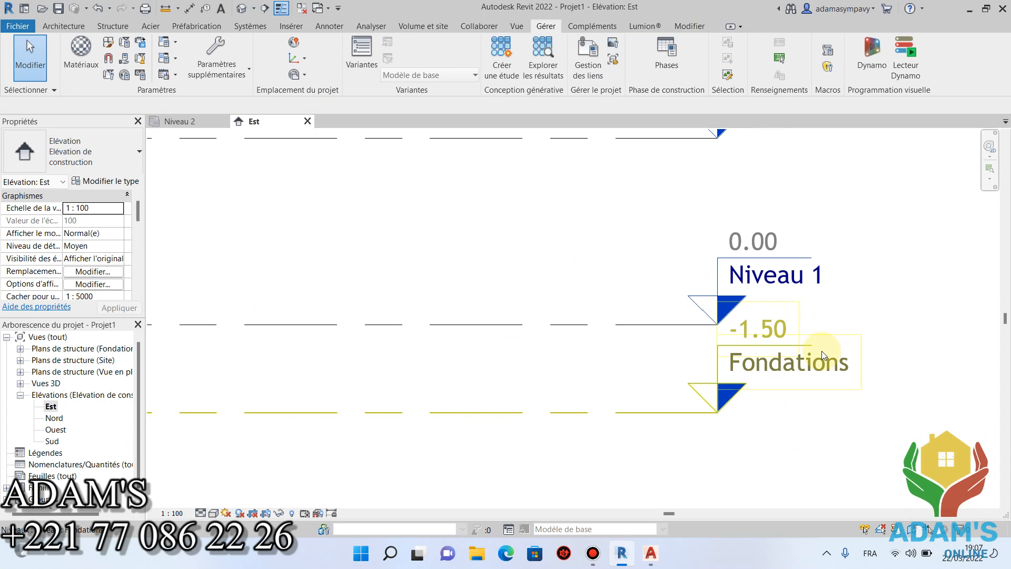
{"action": "double_click", "coordinate": [805, 288]}
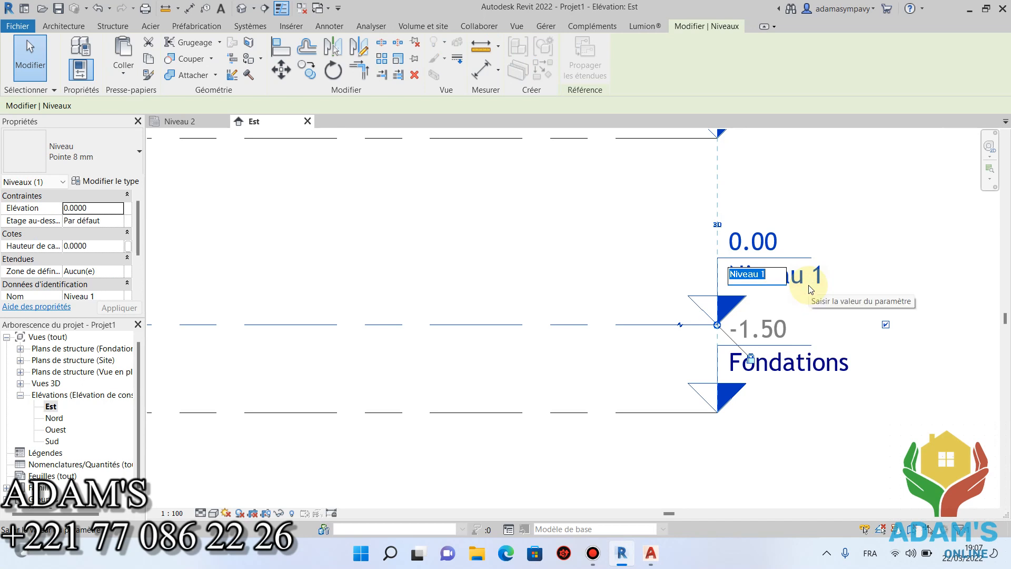
{"action": "type", "text": "LONG"}
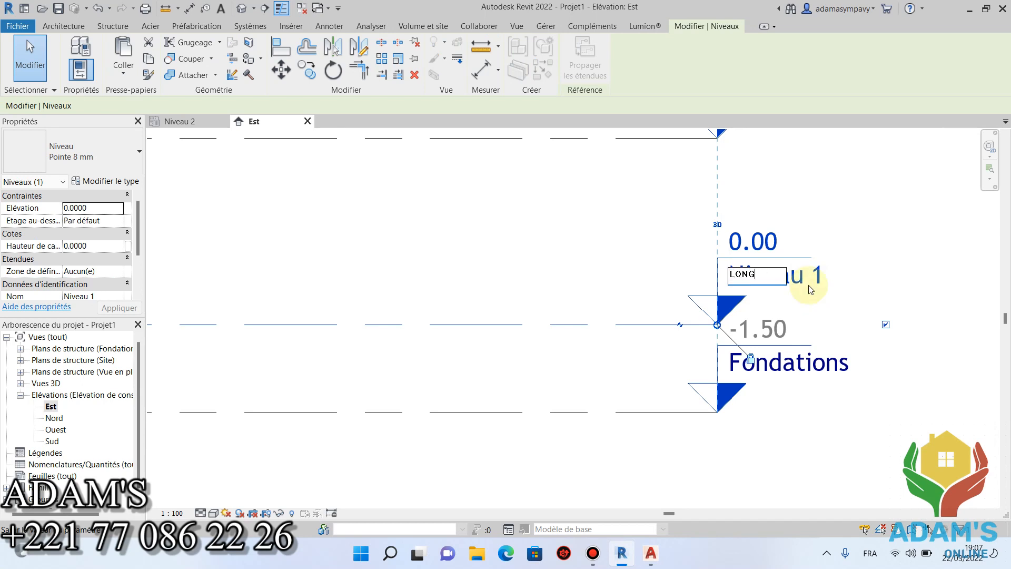
{"action": "type", "text": "RINES"}
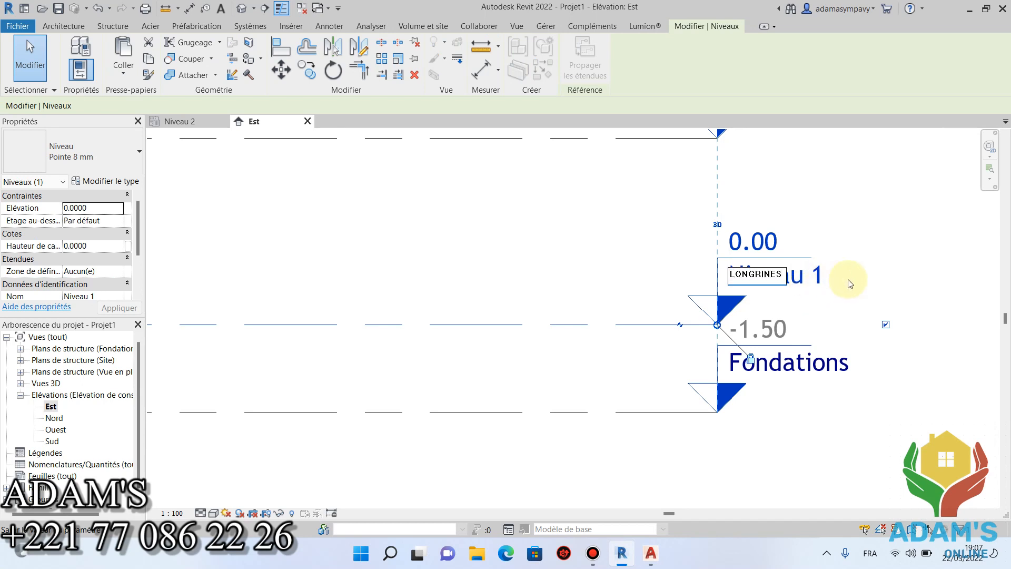
{"action": "left_click", "coordinate": [866, 278]}
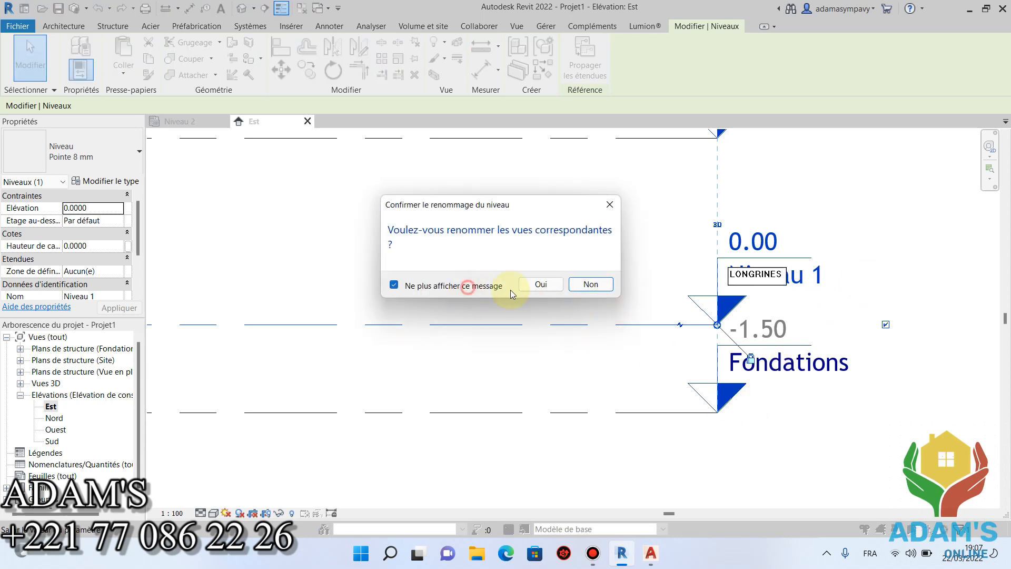
{"action": "left_click", "coordinate": [541, 285]}
Rename Niveau 2 as PH RDC
{"action": "scroll", "coordinate": [648, 343], "scroll_direction": "down", "scroll_amount": 2}
{"action": "scroll", "coordinate": [695, 266], "scroll_direction": "up", "scroll_amount": 3}
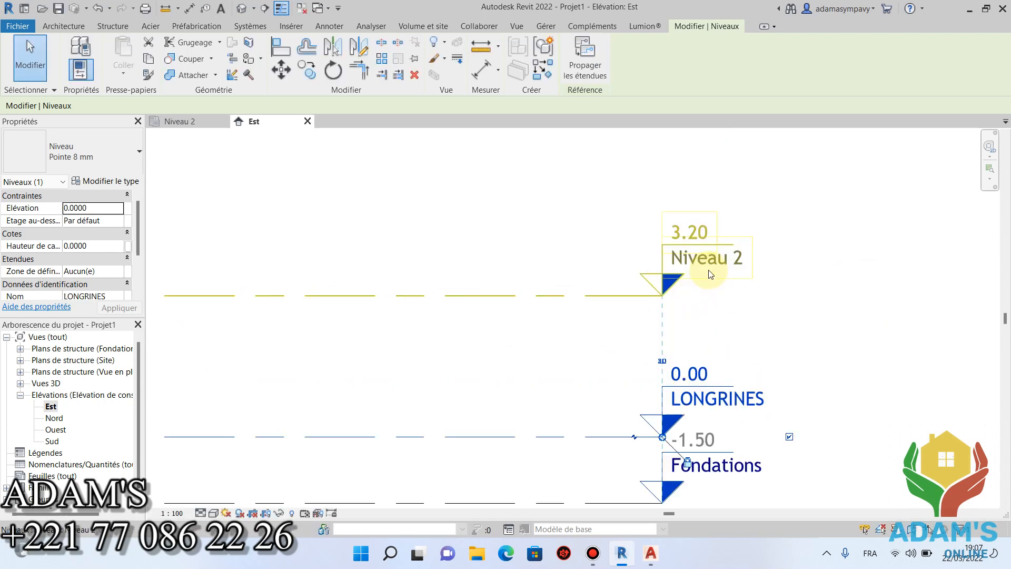
{"action": "double_click", "coordinate": [730, 260]}
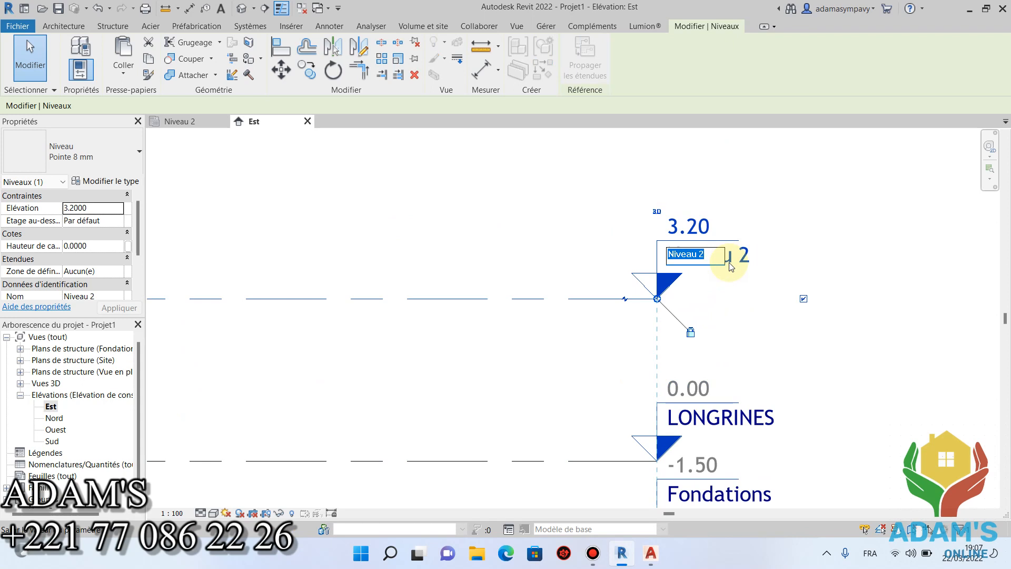
{"action": "type", "text": "PH RDC"}
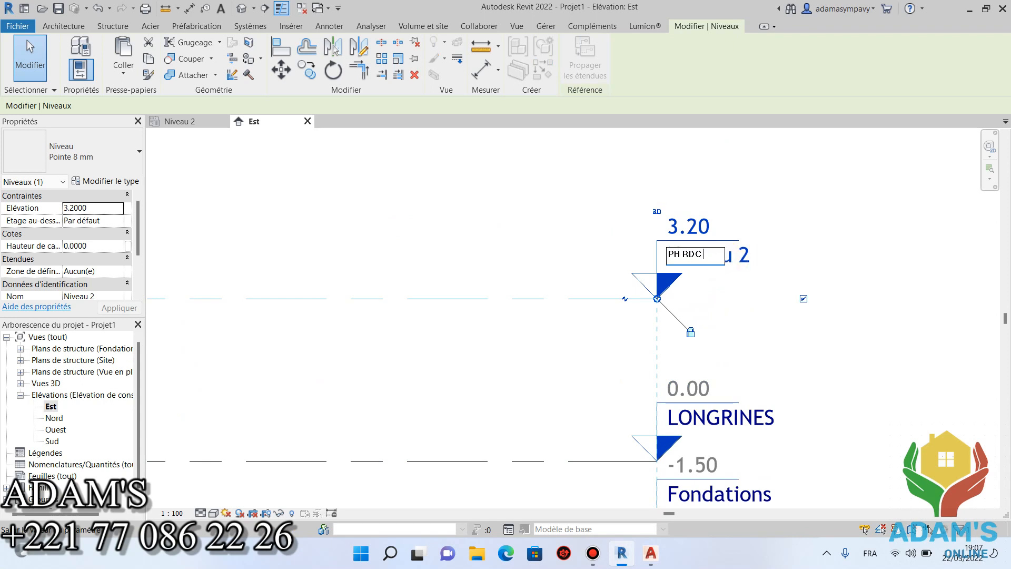
{"action": "key", "text": "Return"}
{"action": "scroll", "coordinate": [704, 363], "scroll_direction": "down", "scroll_amount": 3}
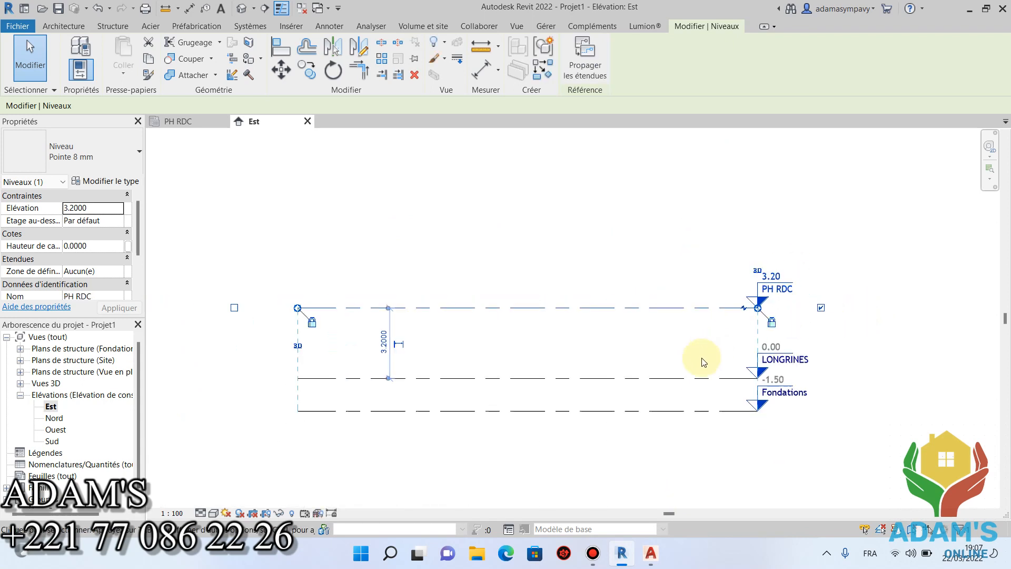
{"action": "left_click", "coordinate": [684, 364]}
{"action": "scroll", "coordinate": [695, 390], "scroll_direction": "down", "scroll_amount": 1}
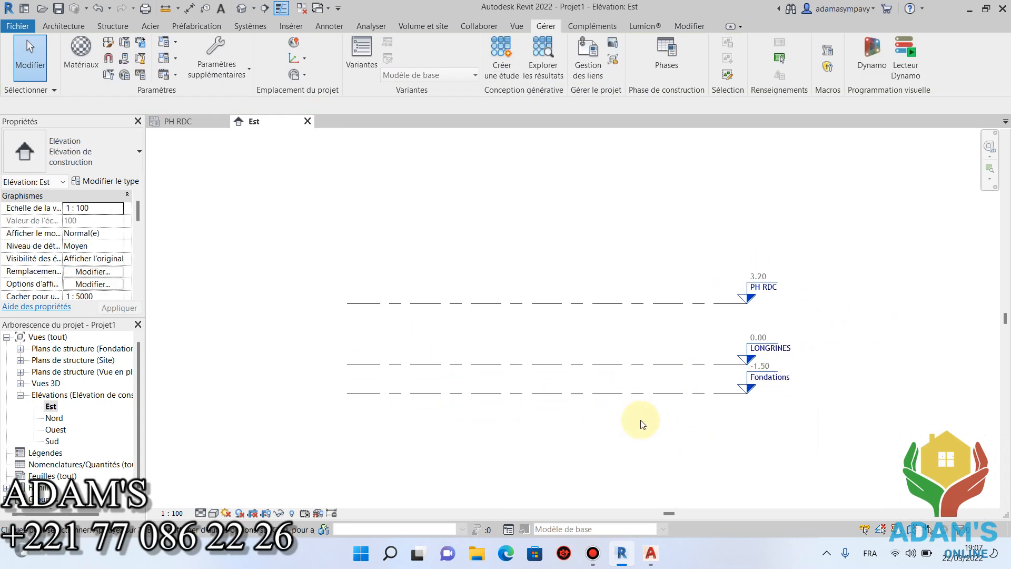
Copy the PH RDC level 3.20 m vertically upwards to add another level above it
{"action": "scroll", "coordinate": [653, 422], "scroll_direction": "up", "scroll_amount": 2}
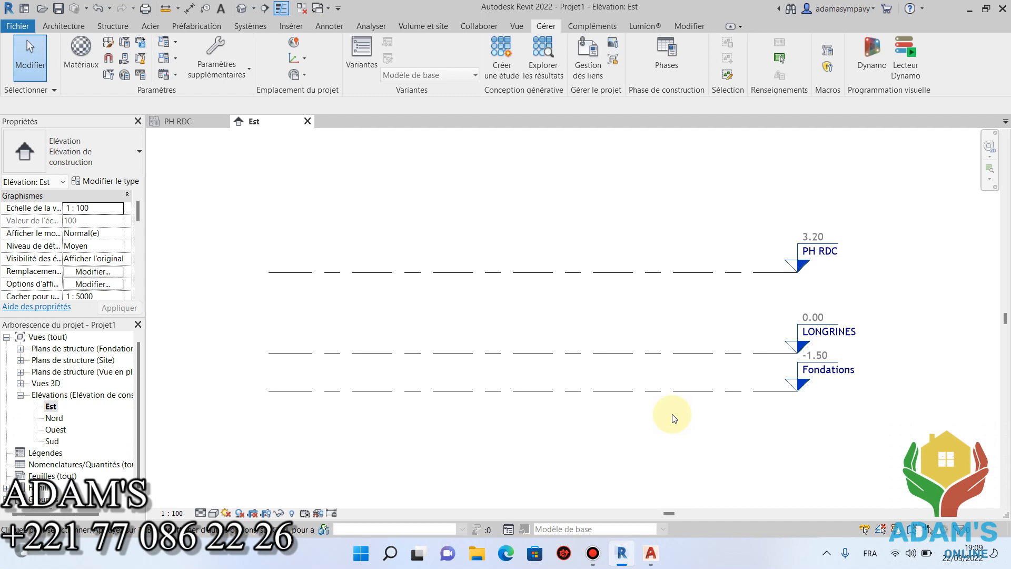
{"action": "left_click", "coordinate": [600, 273]}
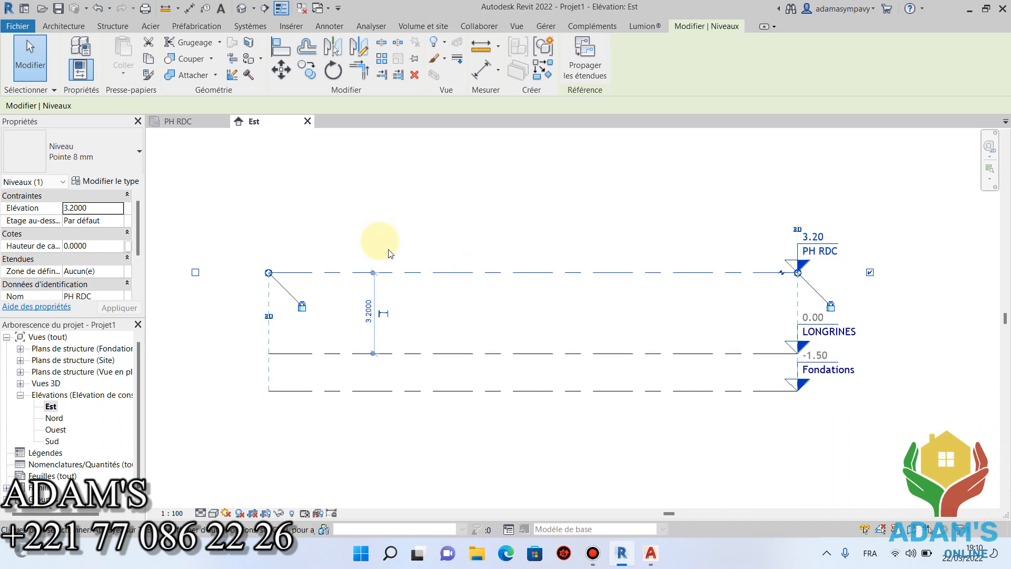
{"action": "scroll", "coordinate": [516, 435], "scroll_direction": "down", "scroll_amount": 2}
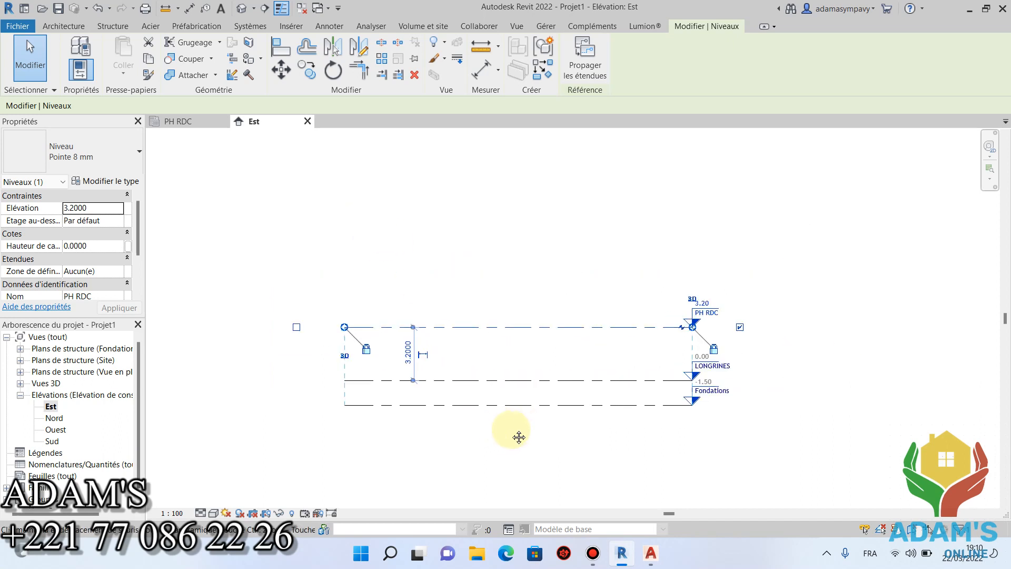
{"action": "left_click", "coordinate": [553, 267]}
{"action": "left_click", "coordinate": [537, 316]}
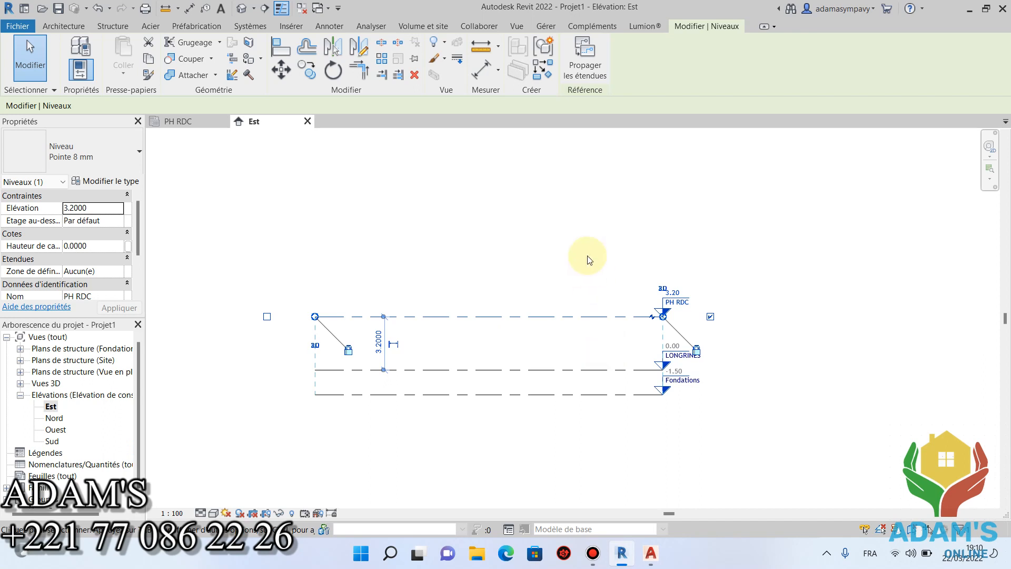
{"action": "left_click", "coordinate": [308, 74]}
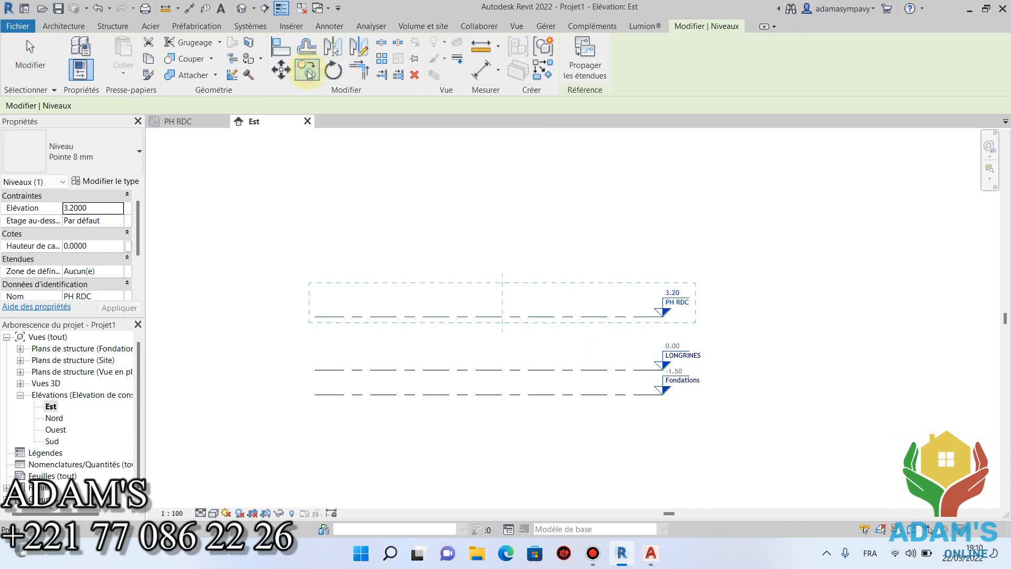
{"action": "left_click", "coordinate": [472, 317]}
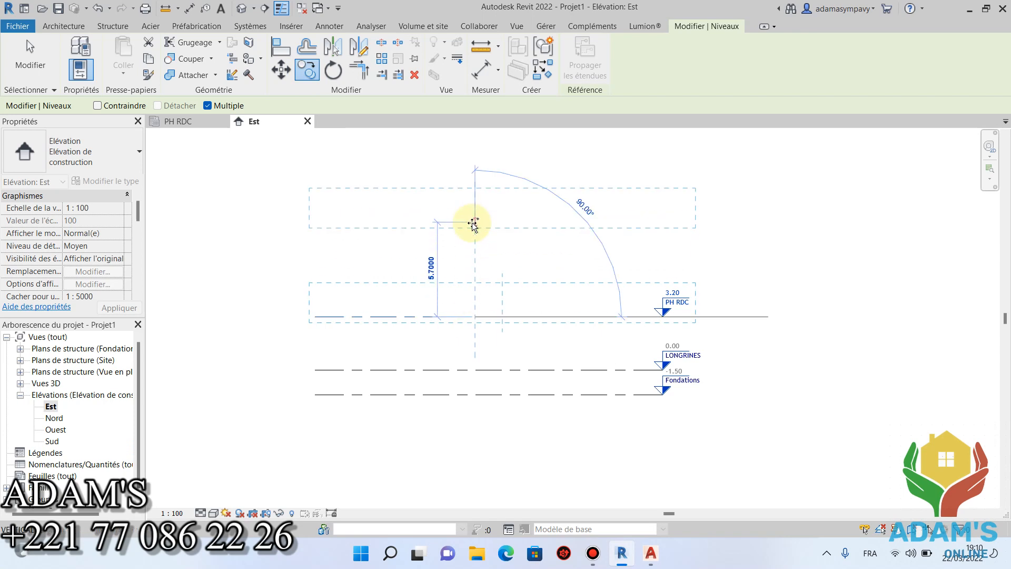
{"action": "type", "text": "3.20"}
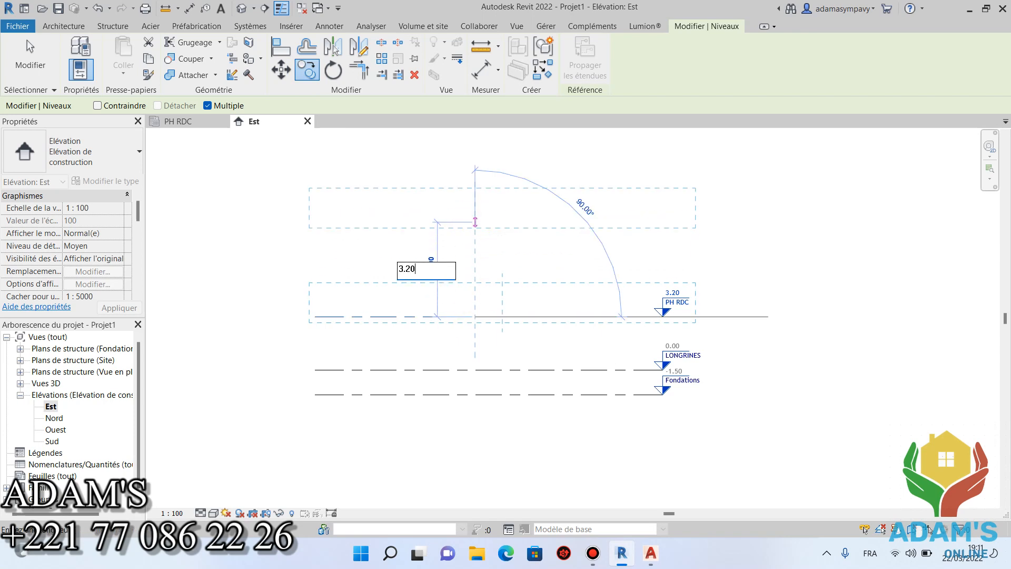
{"action": "key", "text": "Return"}
{"action": "key", "text": "Escape"}
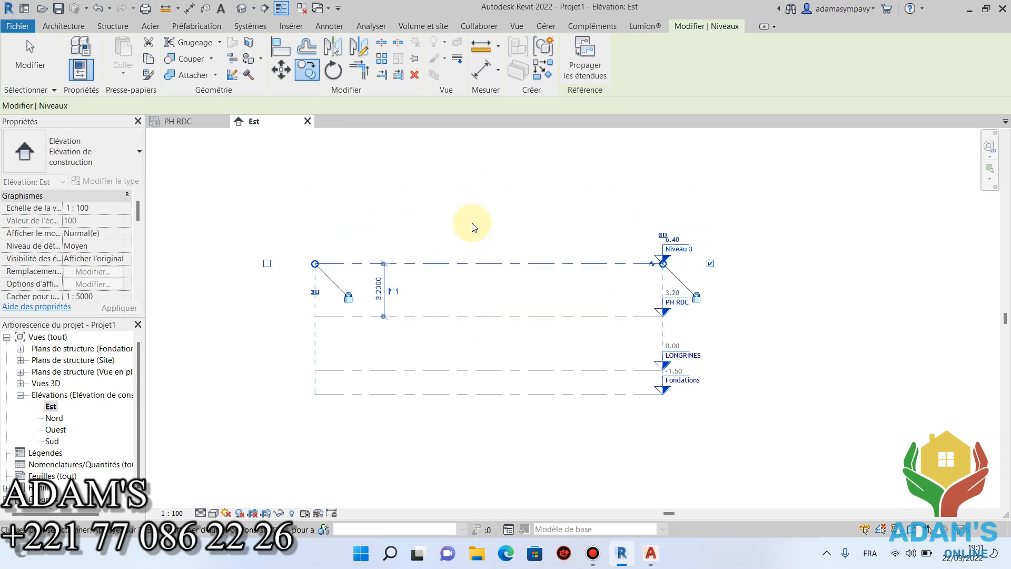
{"action": "left_click", "coordinate": [810, 241]}
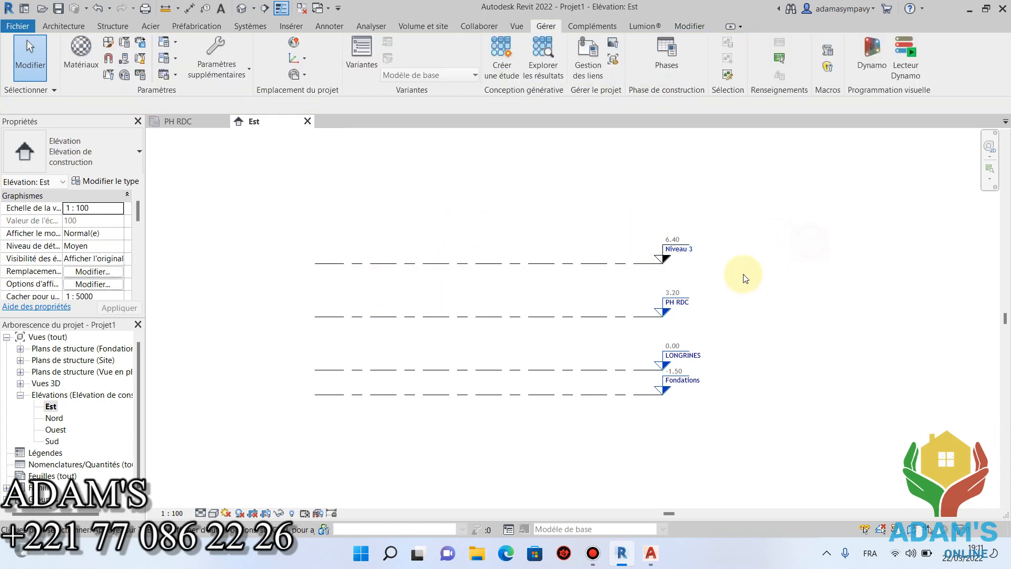
Rename the copied level above PH RDC as PH R+1
{"action": "scroll", "coordinate": [811, 253], "scroll_direction": "up", "scroll_amount": 2}
{"action": "scroll", "coordinate": [809, 272], "scroll_direction": "down", "scroll_amount": 2}
{"action": "scroll", "coordinate": [814, 255], "scroll_direction": "up", "scroll_amount": 1}
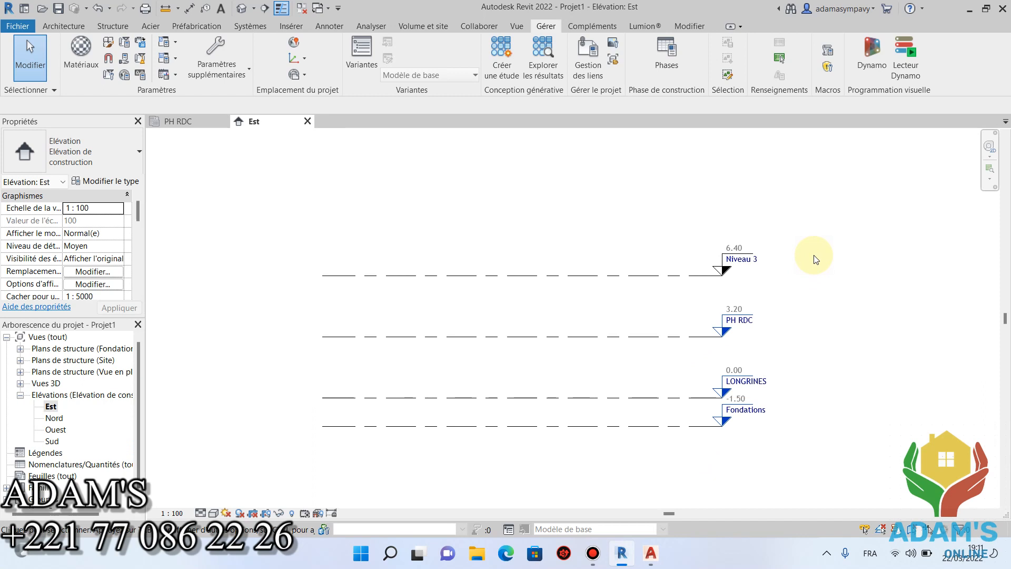
{"action": "scroll", "coordinate": [796, 289], "scroll_direction": "up", "scroll_amount": 3}
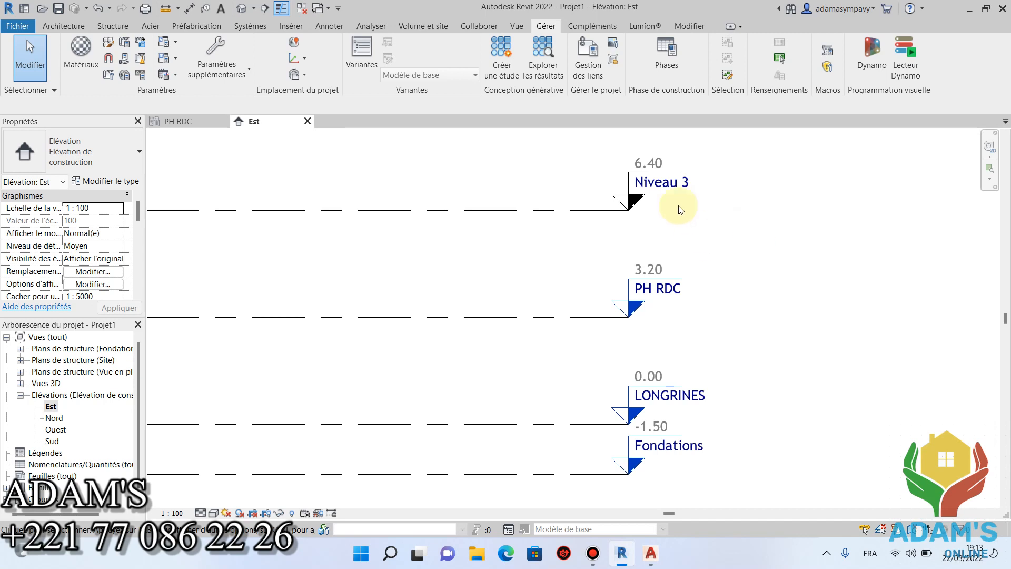
{"action": "left_click", "coordinate": [674, 182]}
{"action": "left_click", "coordinate": [674, 183]}
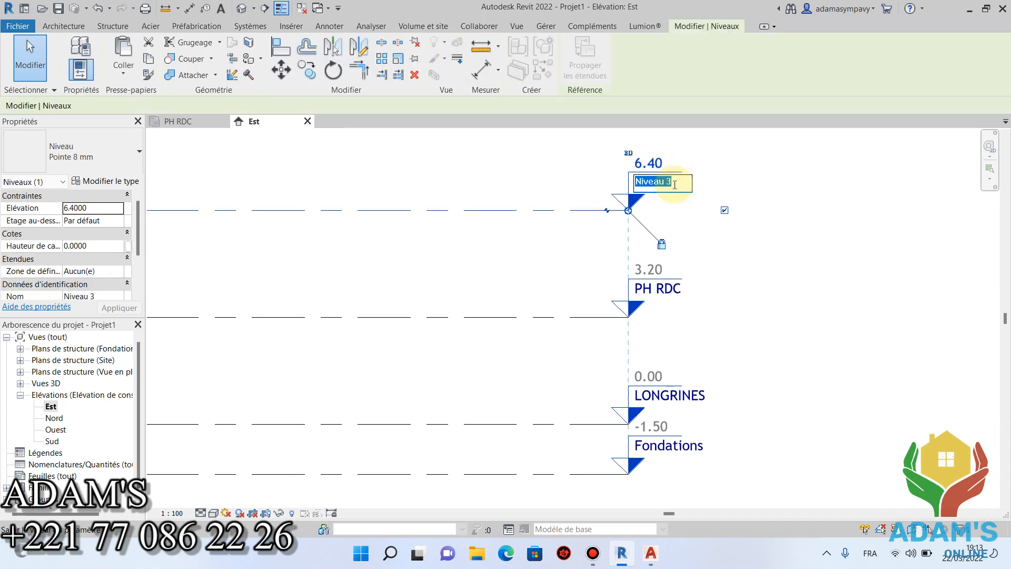
{"action": "type", "text": "PH R+1"}
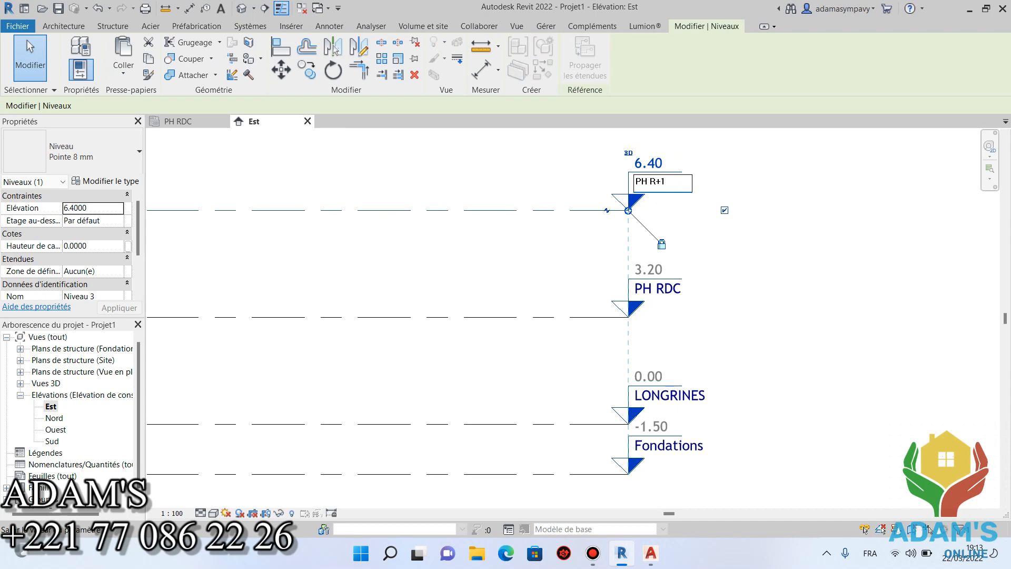
{"action": "left_click", "coordinate": [801, 228]}
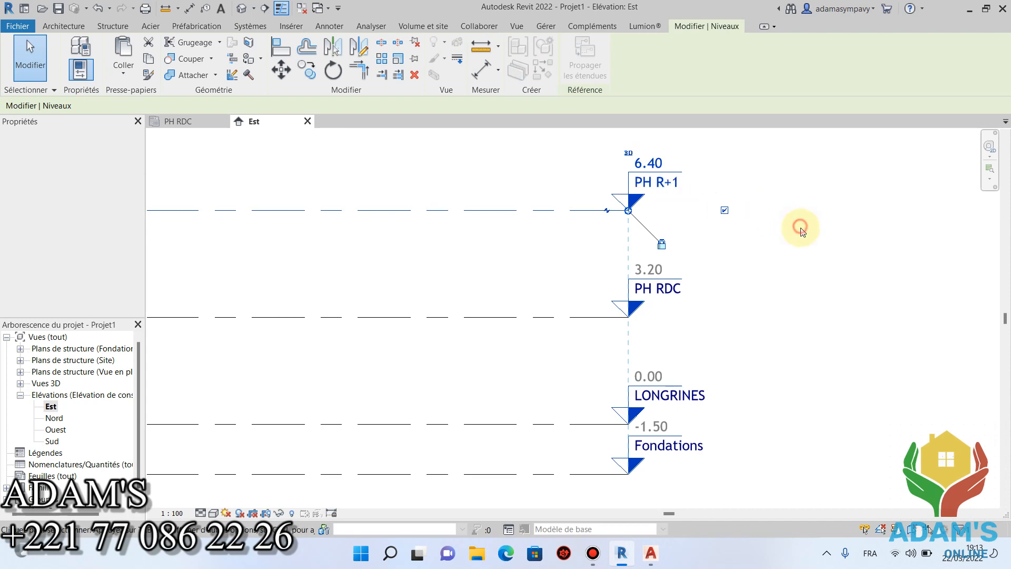
Deselect the PH R+1 level and expand the structural plan views in the project browser to check which levels have plans
{"action": "left_click", "coordinate": [753, 292]}
{"action": "scroll", "coordinate": [752, 291], "scroll_direction": "down", "scroll_amount": 2}
{"action": "middle_click_drag", "start_coordinate": [820, 280], "coordinate": [842, 286]}
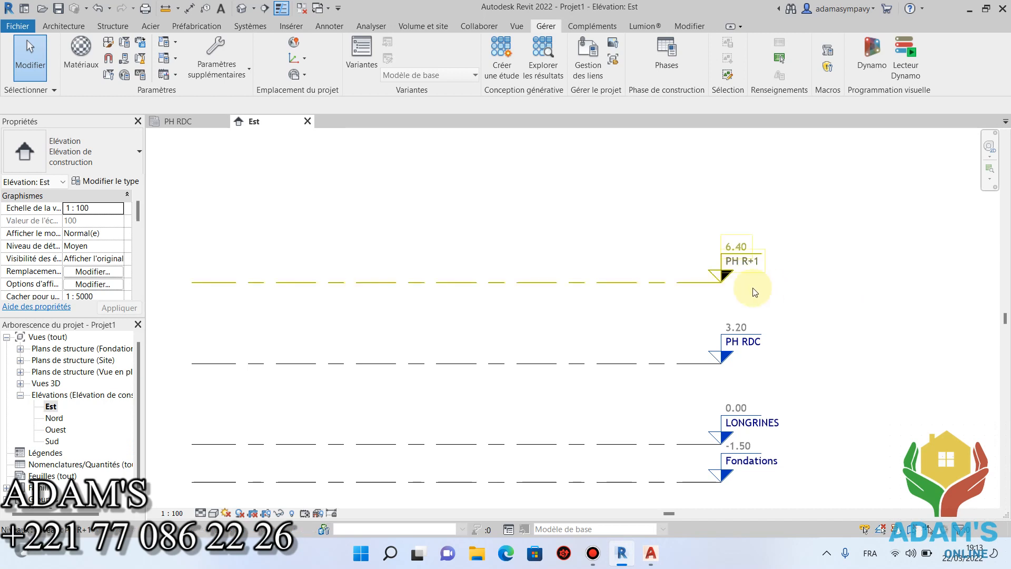
{"action": "left_click", "coordinate": [332, 282]}
{"action": "left_click", "coordinate": [21, 372]}
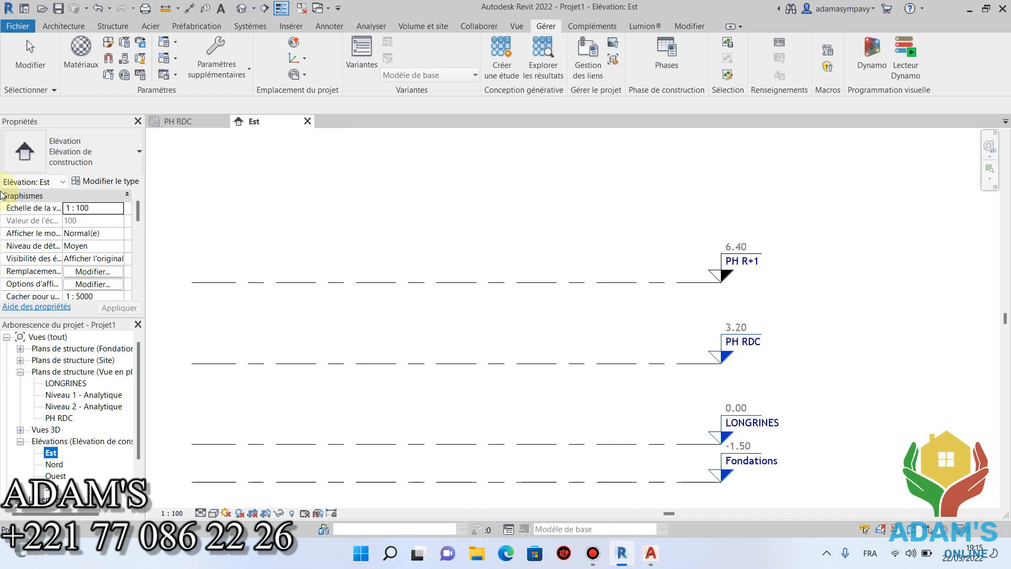
Start the structural Level tool in its pick-lines mode and set the offset to 3.20 m
{"action": "left_click", "coordinate": [113, 26]}
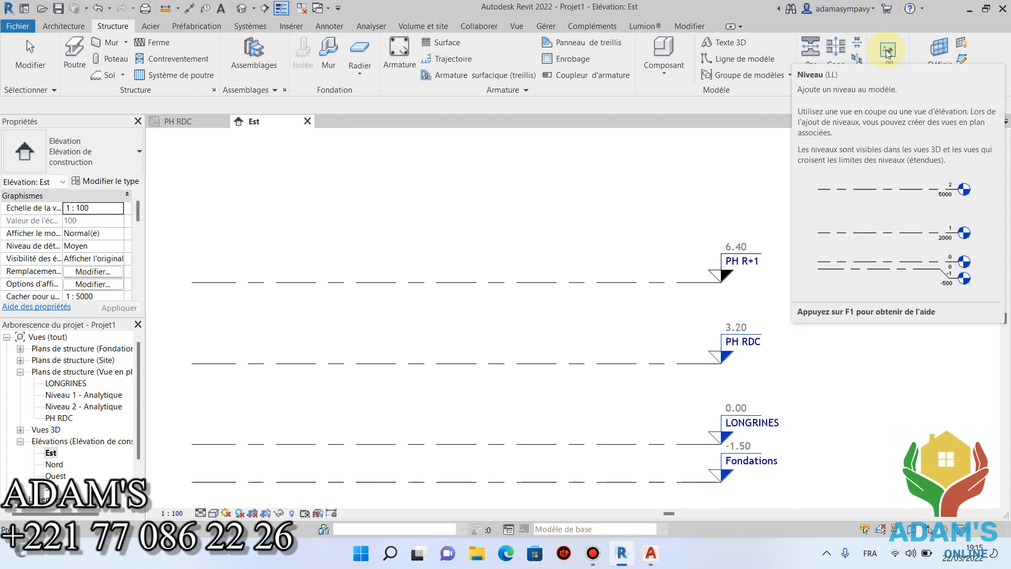
{"action": "left_click", "coordinate": [888, 51]}
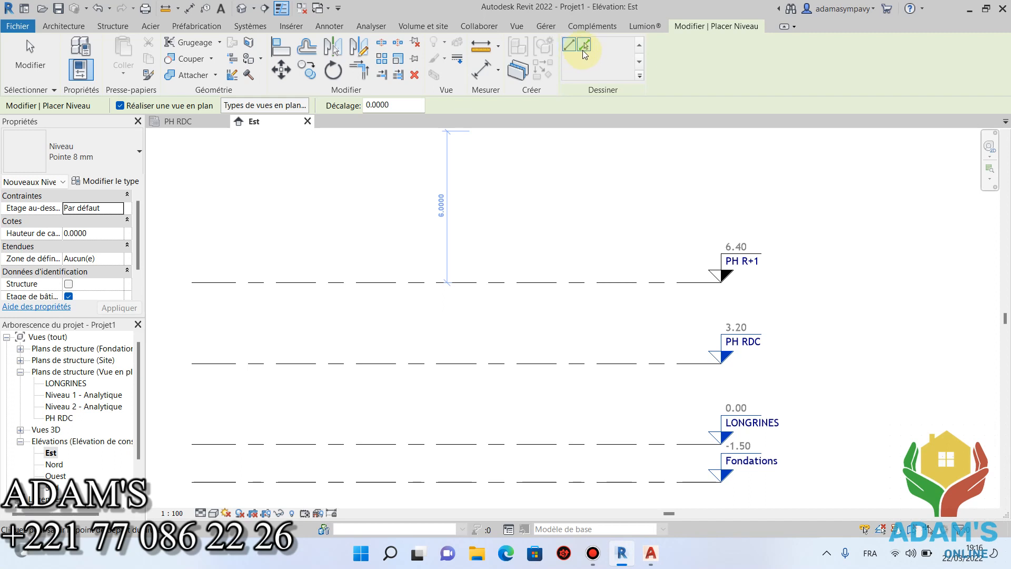
{"action": "left_click", "coordinate": [584, 46]}
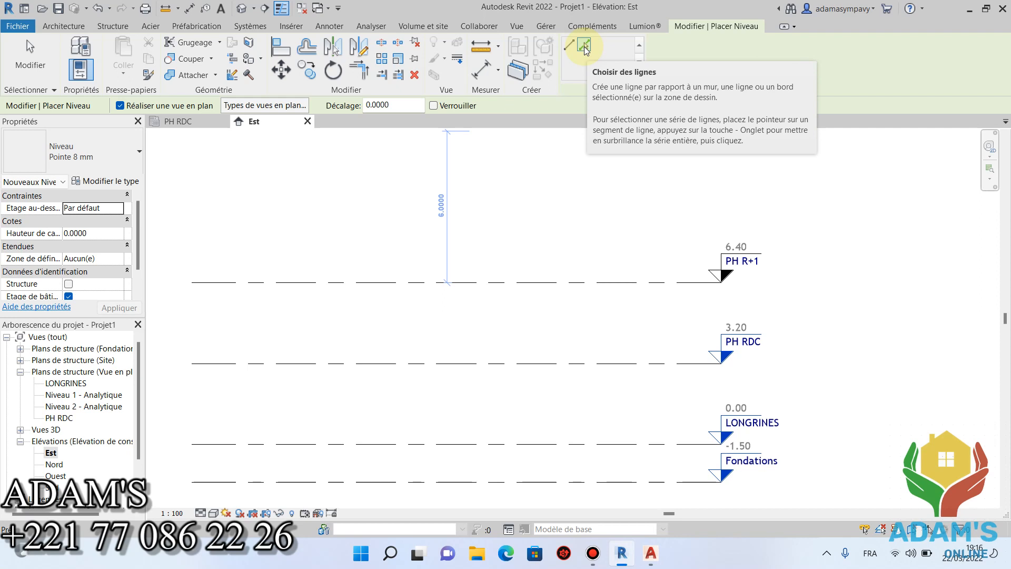
{"action": "left_click", "coordinate": [395, 103]}
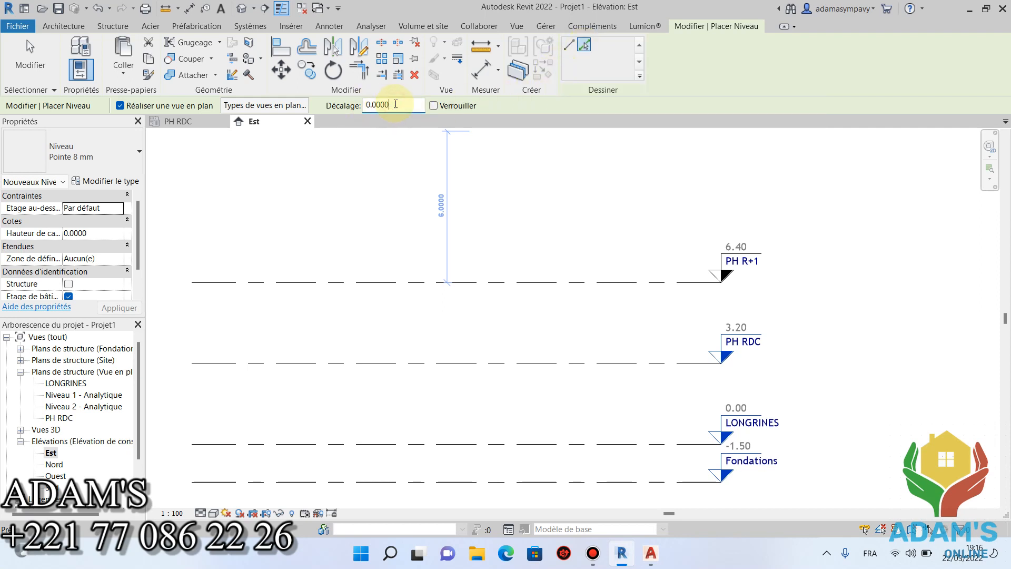
{"action": "key", "text": "BackSpace"}
{"action": "key", "text": "BackSpace"}
{"action": "key", "text": "BackSpace"}
{"action": "key", "text": "BackSpace"}
{"action": "key", "text": "BackSpace"}
{"action": "key", "text": "BackSpace"}
{"action": "type", "text": "3.20"}
{"action": "key", "text": "Return"}
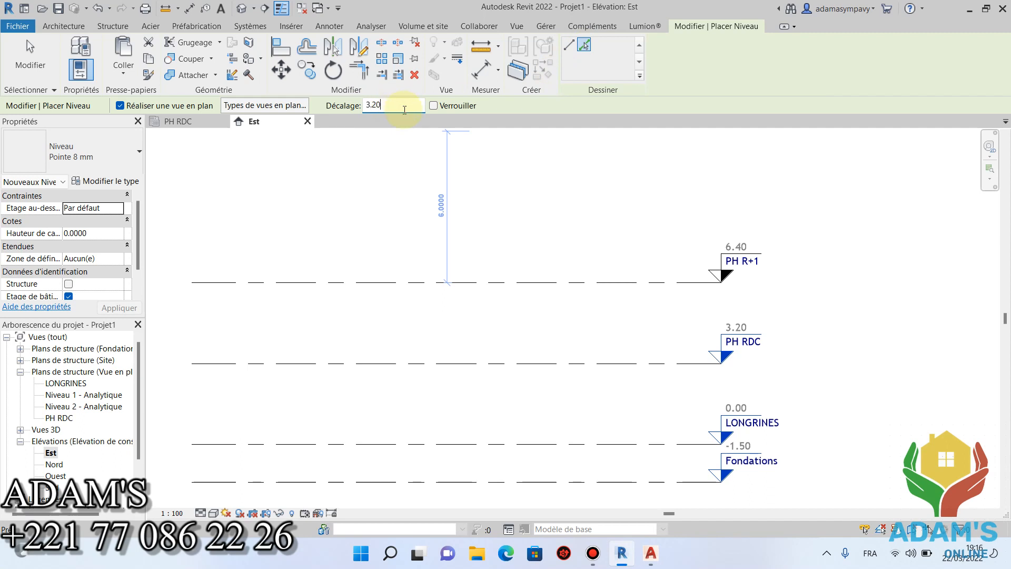
Create three more levels stacked above PH R+1 by picking the topmost level line each time, offset upwards
{"action": "scroll", "coordinate": [474, 267], "scroll_direction": "down", "scroll_amount": 2}
{"action": "scroll", "coordinate": [492, 293], "scroll_direction": "up", "scroll_amount": 5}
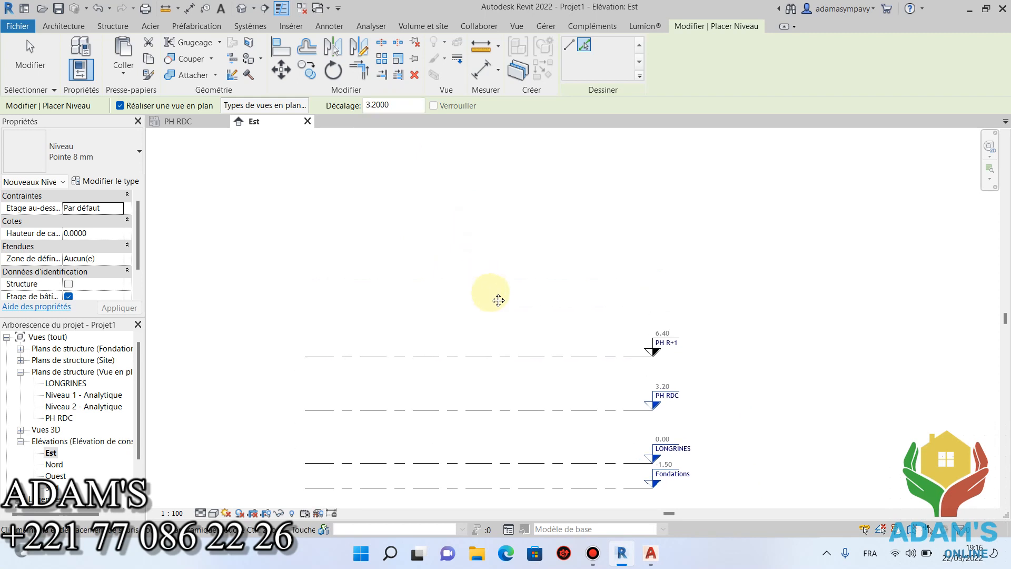
{"action": "scroll", "coordinate": [577, 246], "scroll_direction": "down", "scroll_amount": 2}
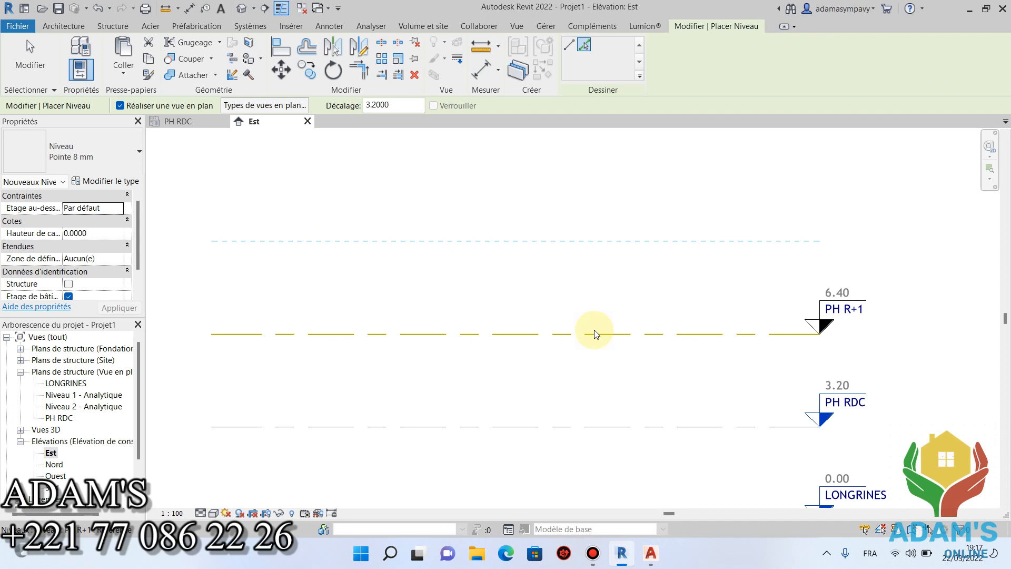
{"action": "left_click", "coordinate": [593, 334]}
{"action": "scroll", "coordinate": [597, 299], "scroll_direction": "down", "scroll_amount": 1}
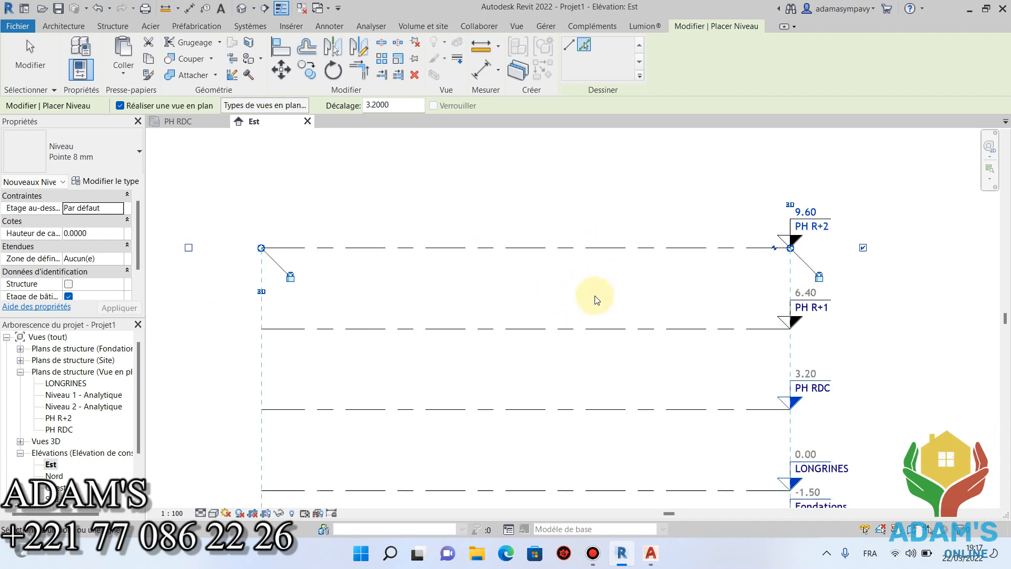
{"action": "scroll", "coordinate": [596, 296], "scroll_direction": "down", "scroll_amount": 1}
{"action": "left_click", "coordinate": [595, 263]}
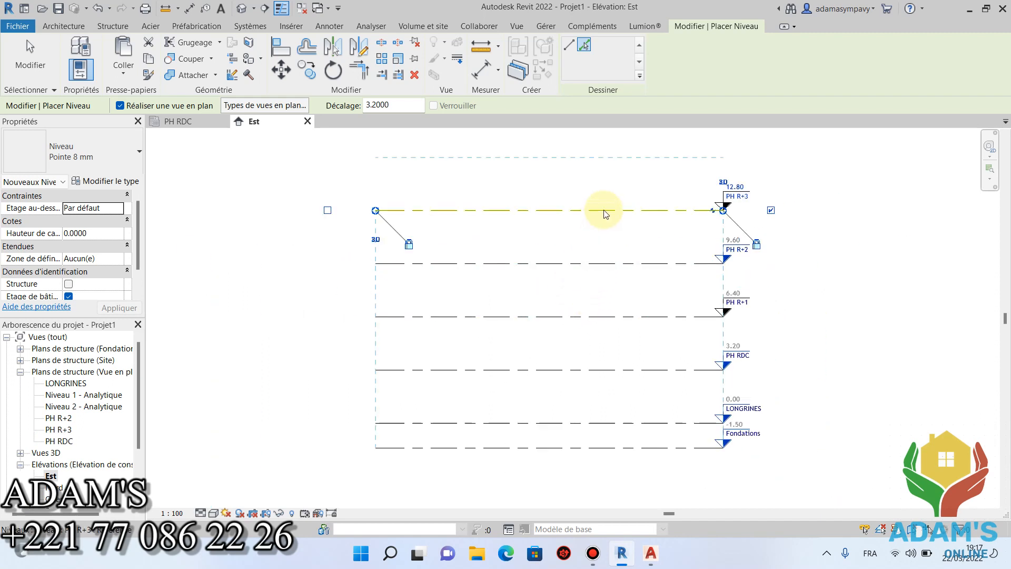
{"action": "left_click", "coordinate": [604, 212]}
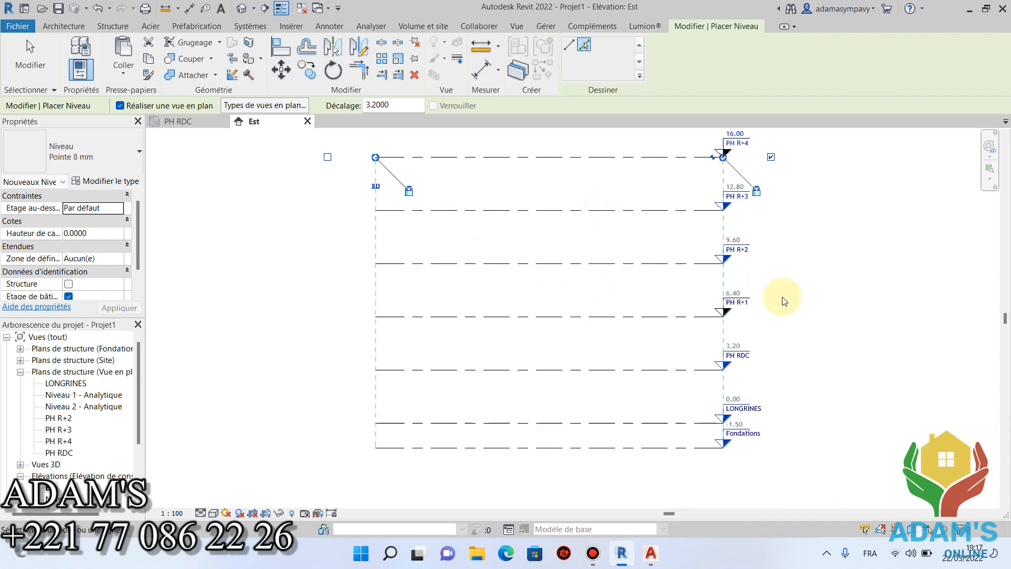
{"action": "scroll", "coordinate": [758, 345], "scroll_direction": "up", "scroll_amount": 3}
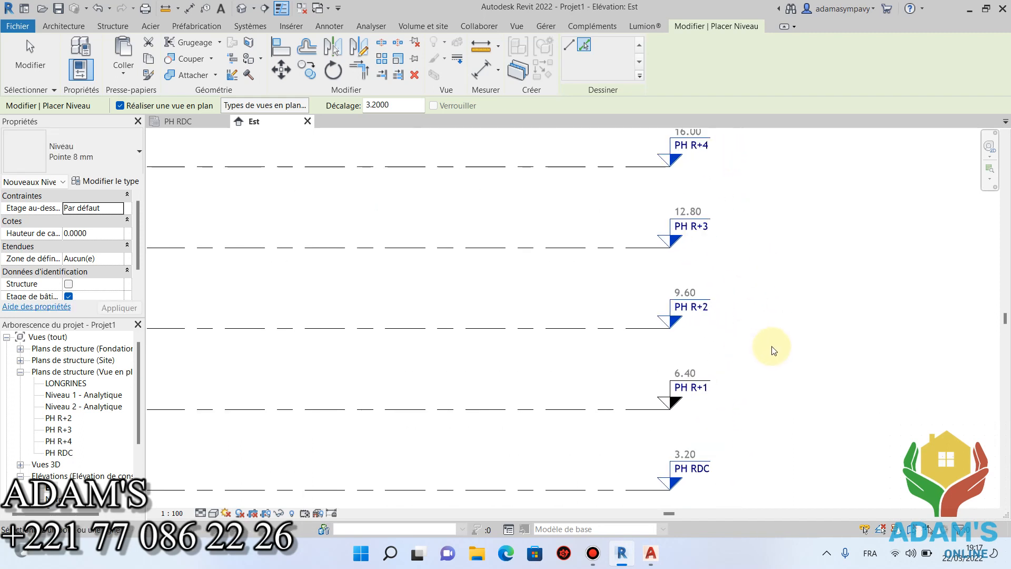
{"action": "scroll", "coordinate": [776, 337], "scroll_direction": "down", "scroll_amount": 1}
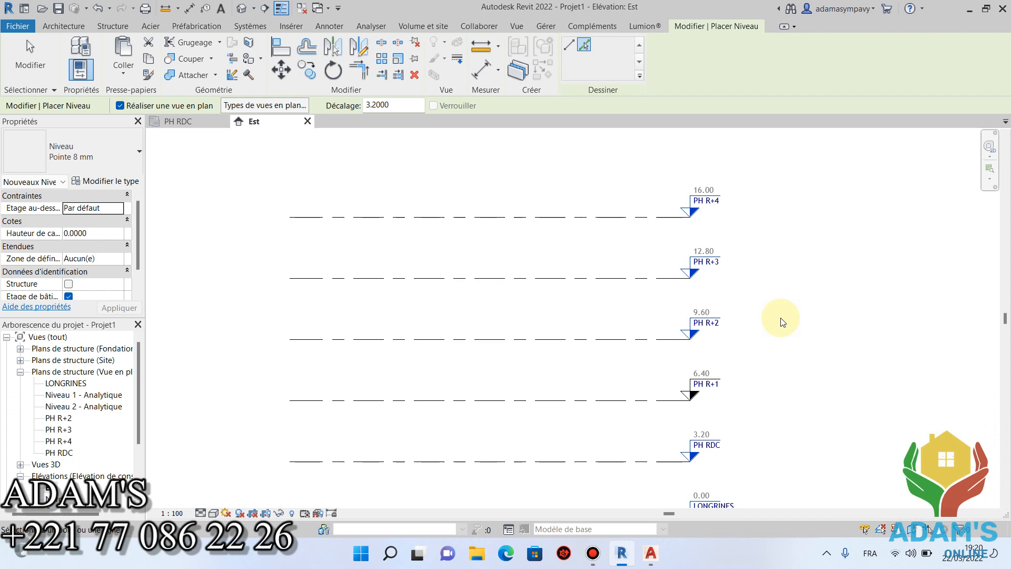
Create structural plan views for the Fondations and PH R+1 levels without duplicating existing views, and open the new Fondations plan
{"action": "left_click", "coordinate": [516, 26]}
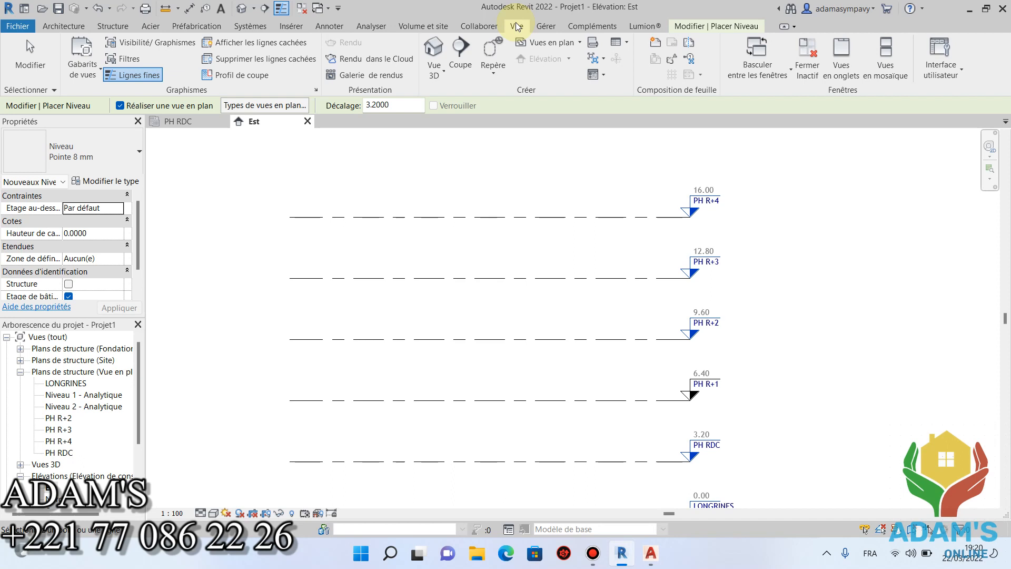
{"action": "left_click", "coordinate": [581, 46]}
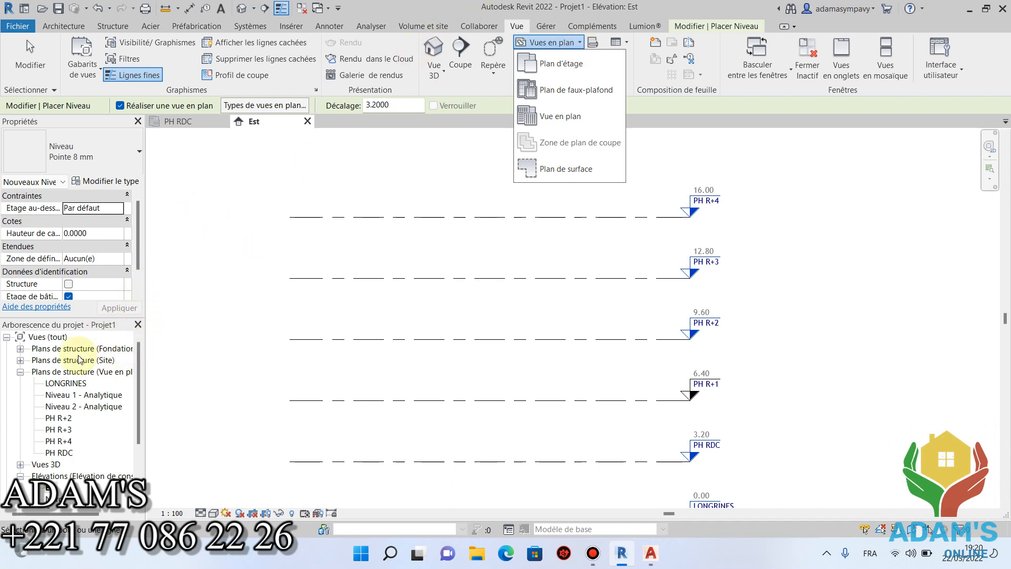
{"action": "left_click", "coordinate": [115, 375]}
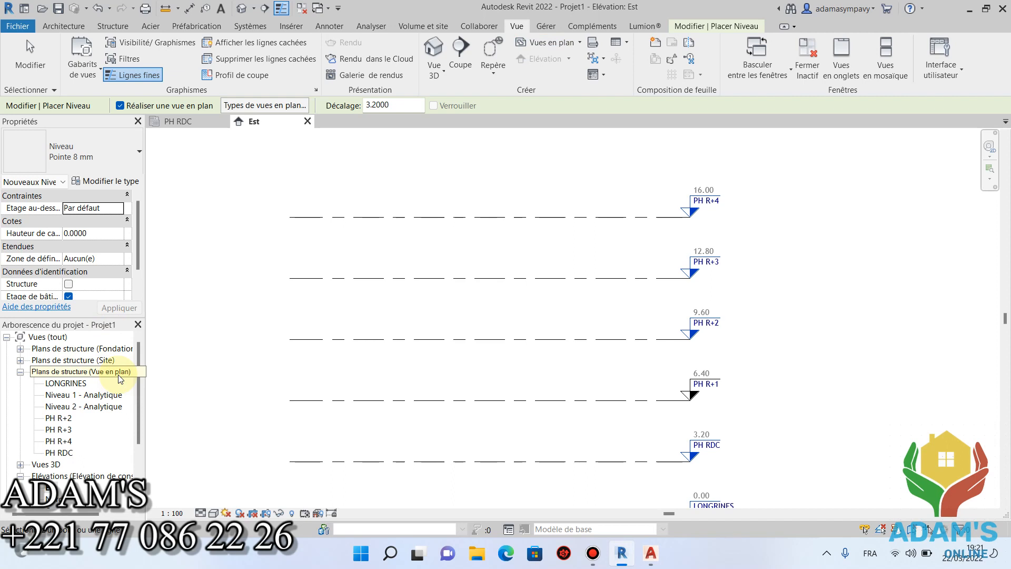
{"action": "left_click", "coordinate": [578, 43]}
{"action": "left_click", "coordinate": [568, 117]}
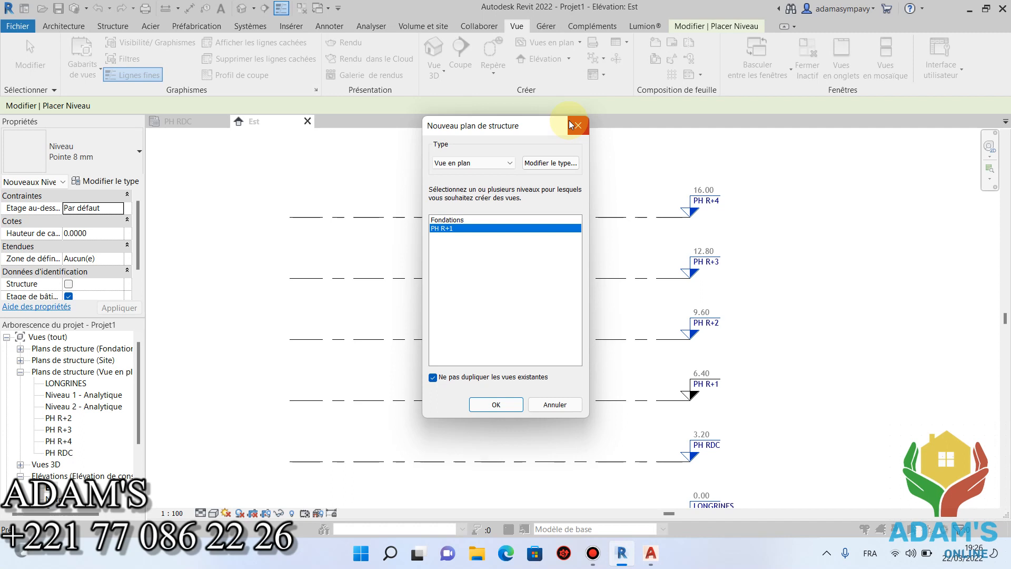
{"action": "left_click", "coordinate": [438, 219], "text": "ctrl"}
{"action": "left_click", "coordinate": [489, 403]}
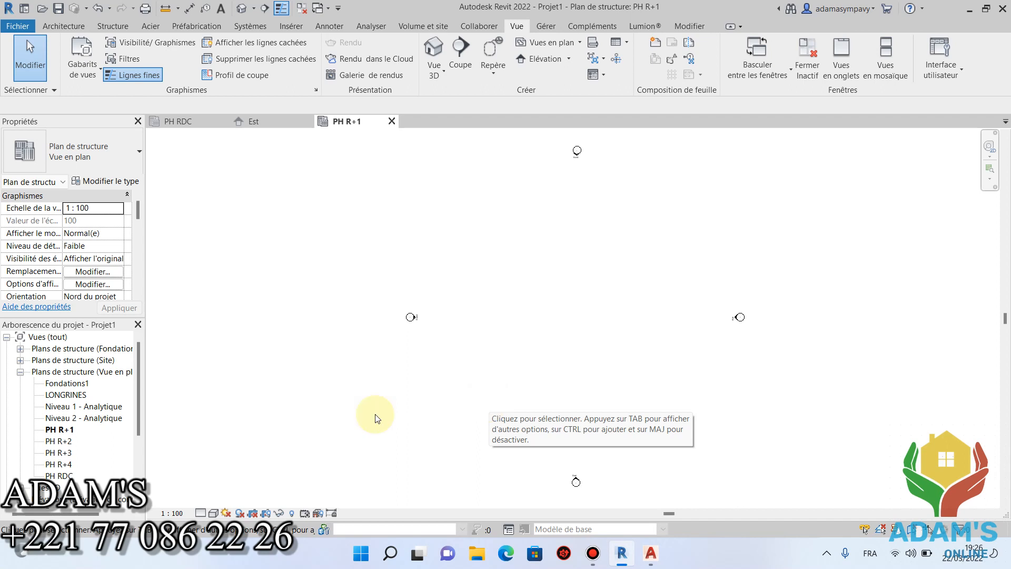
{"action": "double_click", "coordinate": [68, 384]}
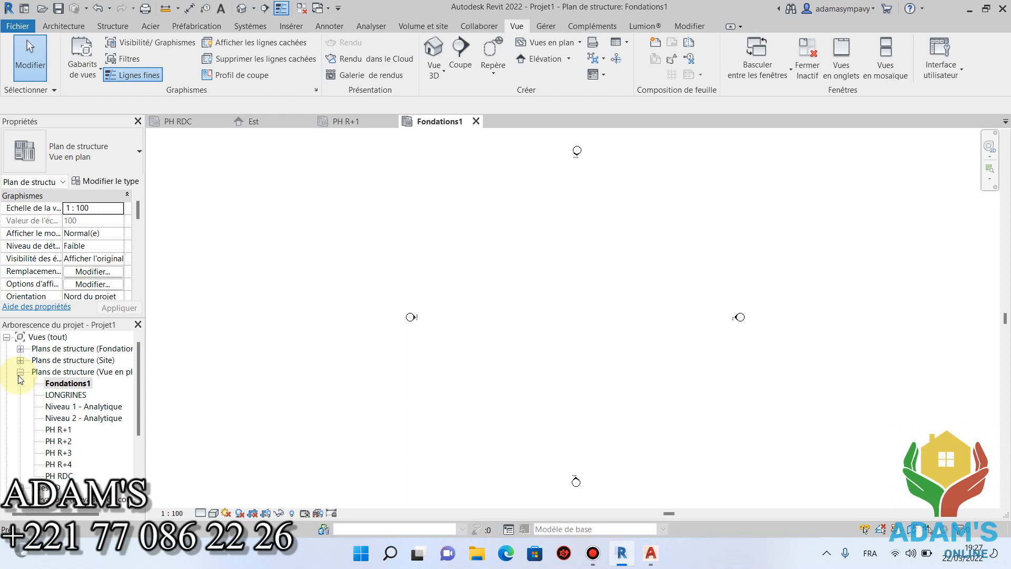
Check the new structural plan dialog for levels still lacking a plan view, and close it without creating any
{"action": "left_click", "coordinate": [519, 27]}
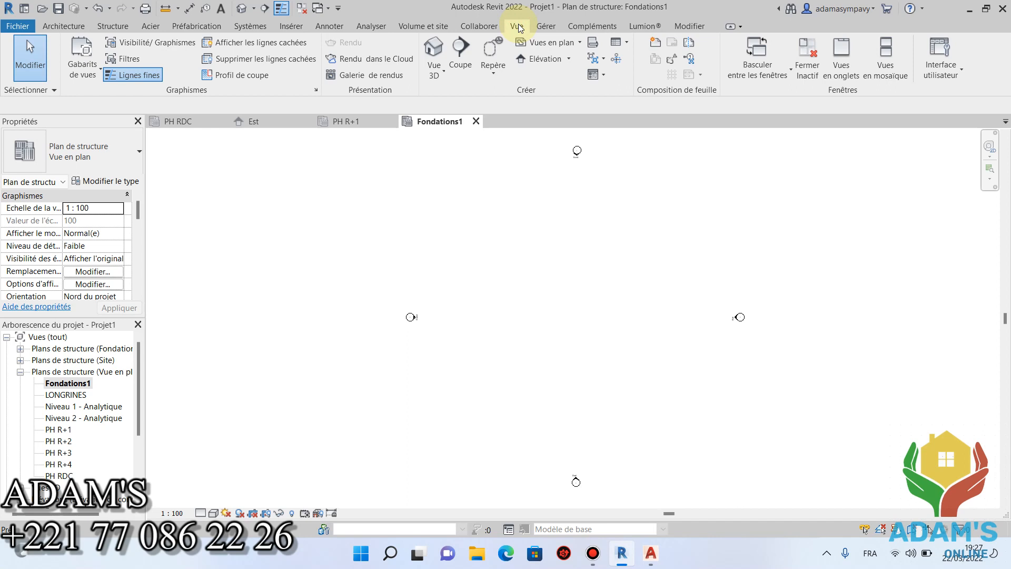
{"action": "left_click", "coordinate": [576, 48]}
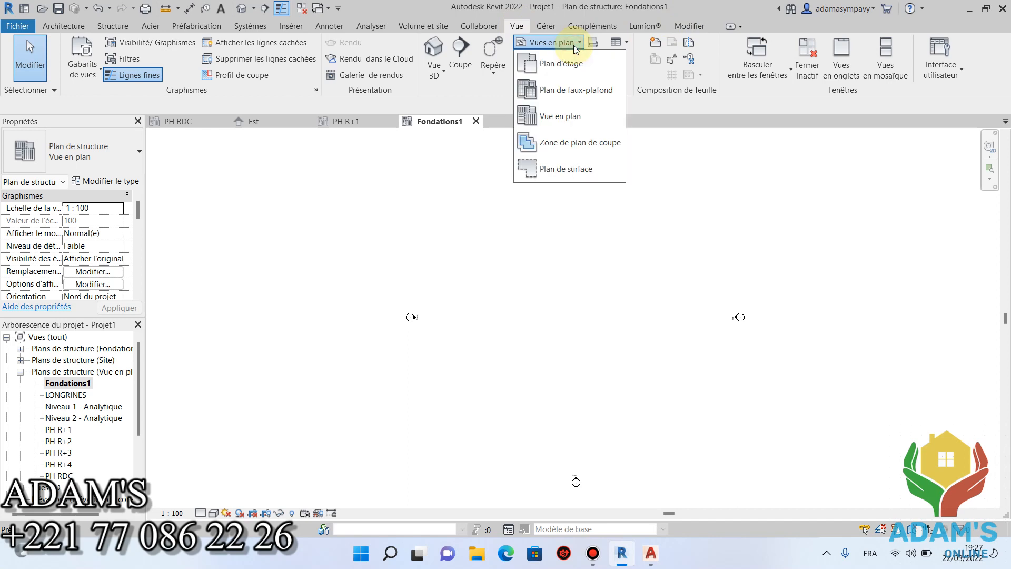
{"action": "left_click", "coordinate": [567, 115]}
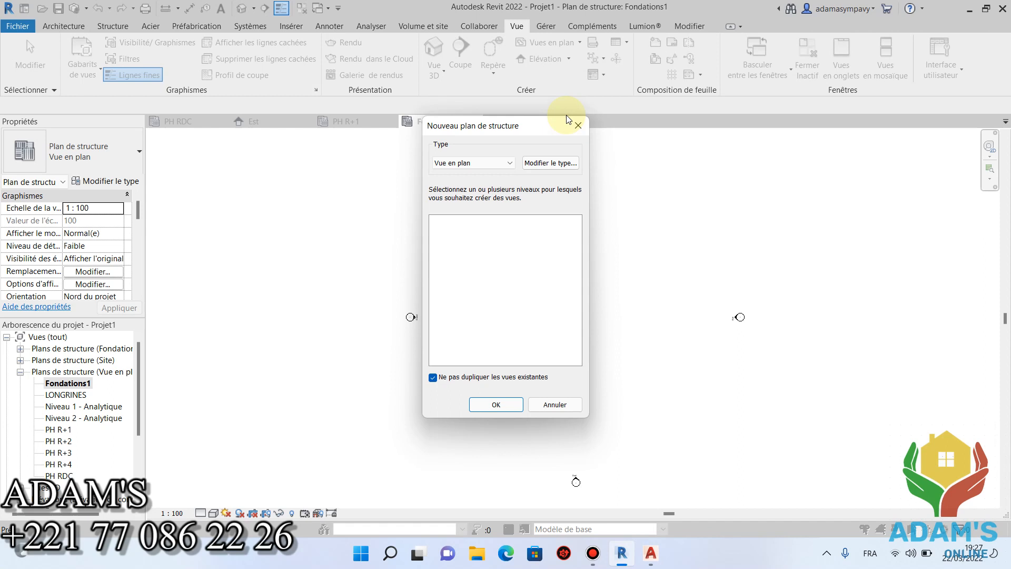
{"action": "left_click", "coordinate": [568, 405]}
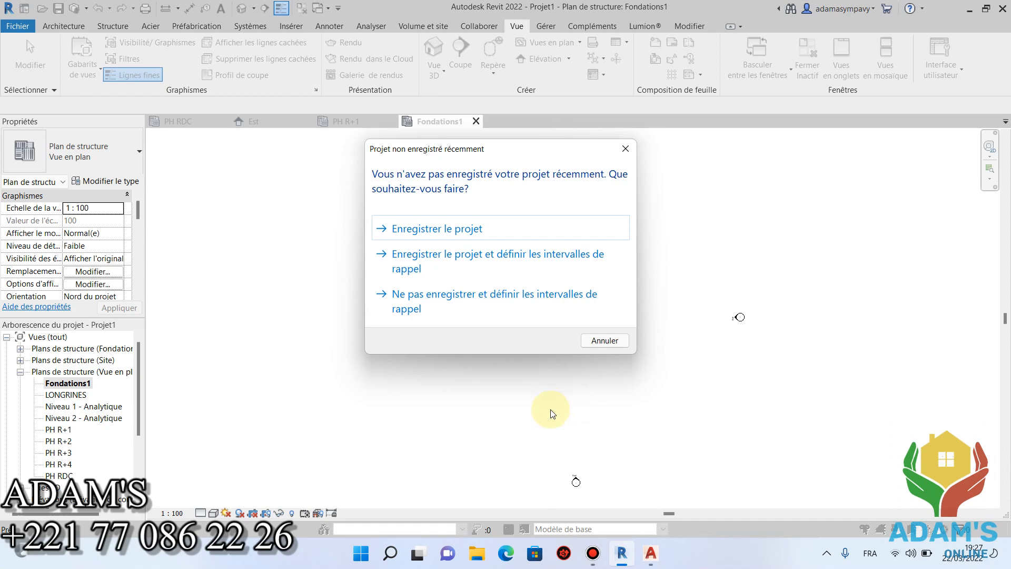
Save the project as Projet1 in the revit structure folder on the desktop
{"action": "left_click", "coordinate": [466, 229]}
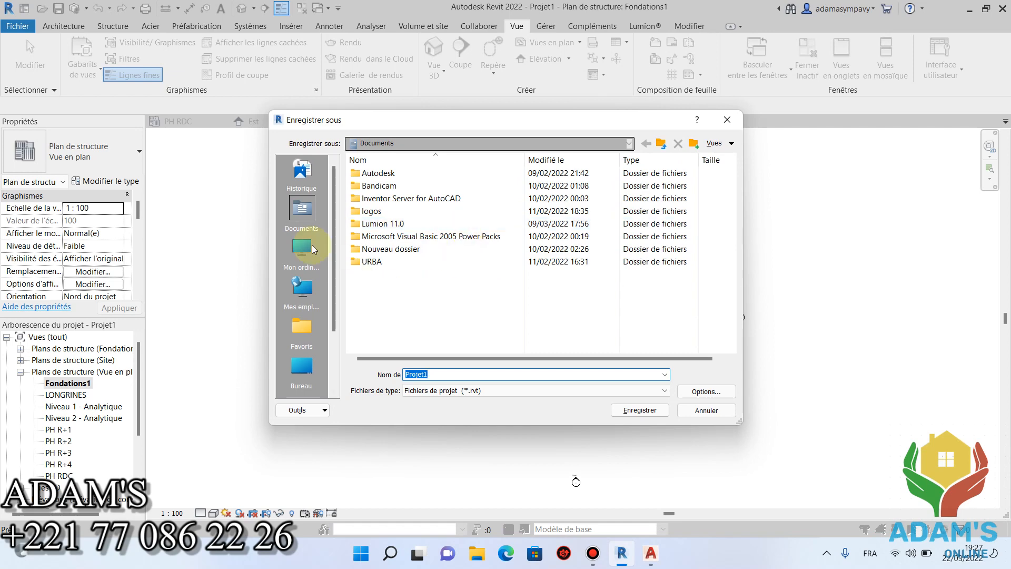
{"action": "left_click", "coordinate": [300, 360]}
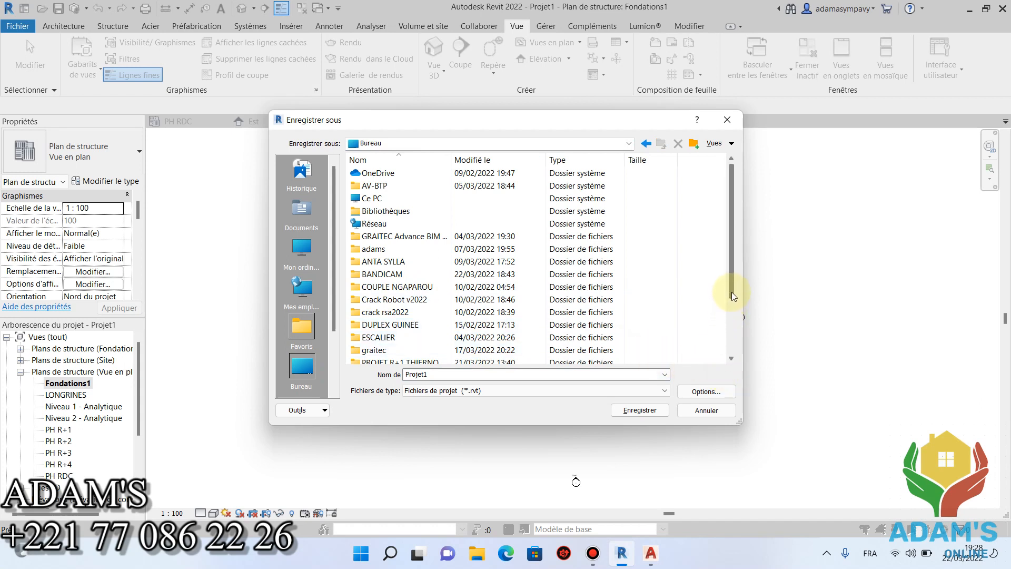
{"action": "left_click_drag", "start_coordinate": [732, 292], "coordinate": [726, 348]}
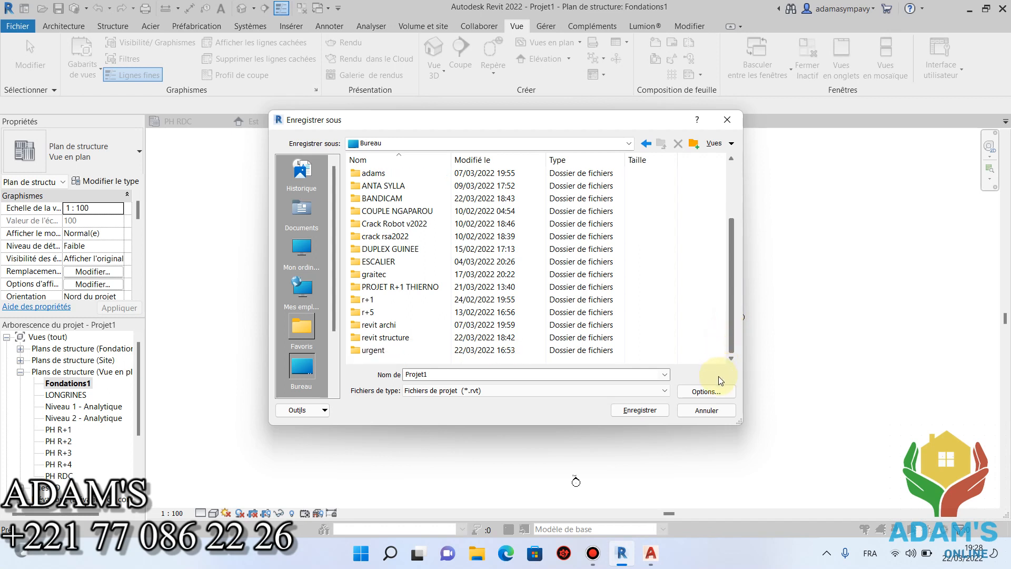
{"action": "double_click", "coordinate": [385, 338]}
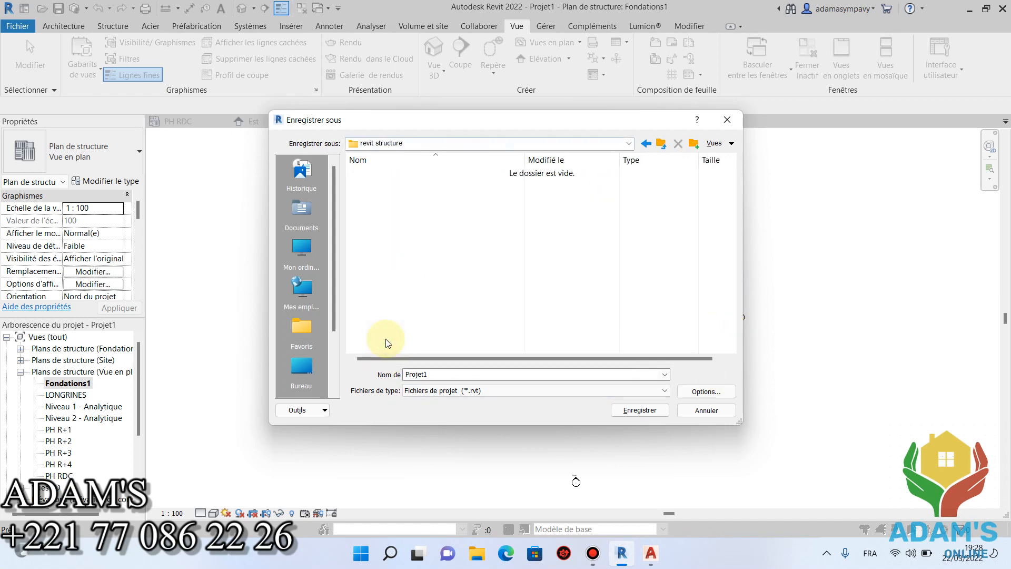
{"action": "left_click", "coordinate": [453, 378]}
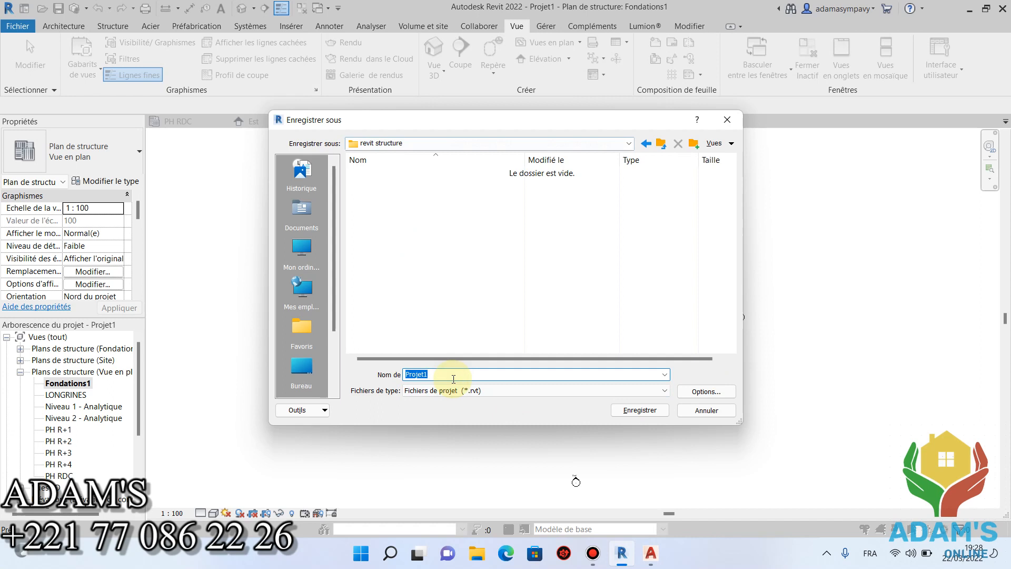
{"action": "left_click", "coordinate": [641, 411]}
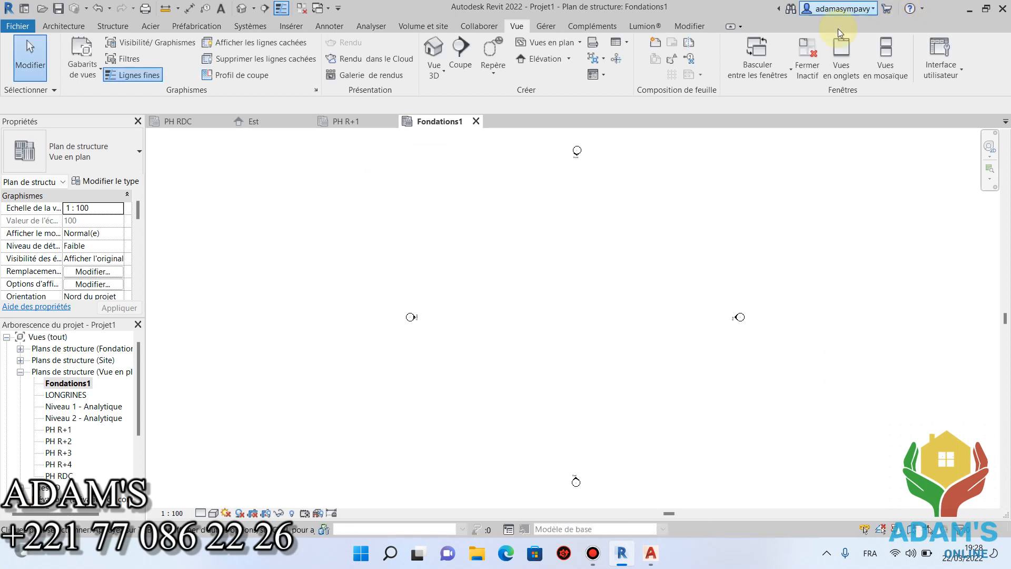
Switch to AutoCAD and examine the floor plans in rvt.dwg, focusing on the REZ DE CHAUSSEE plan
{"action": "left_click", "coordinate": [651, 552]}
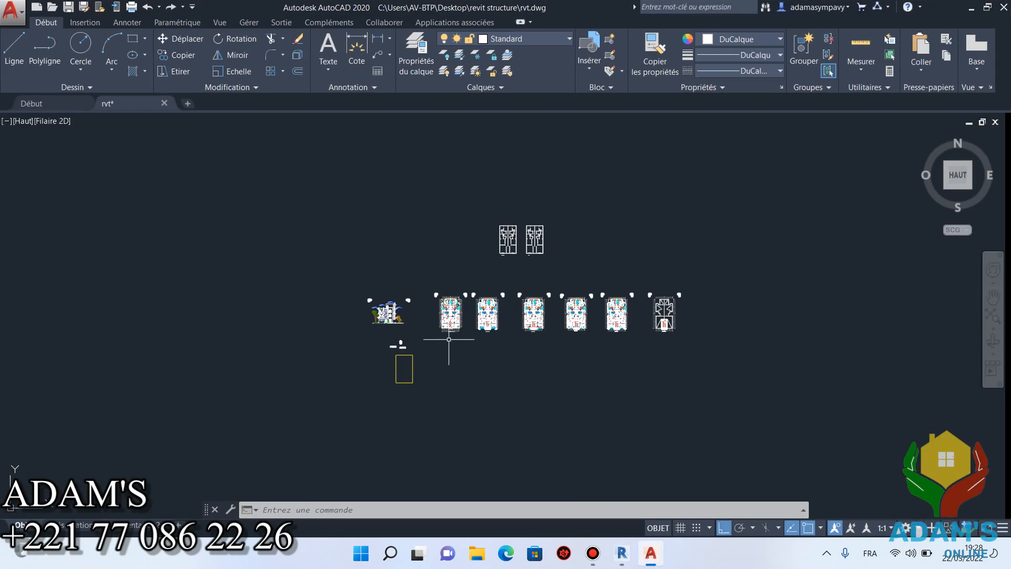
{"action": "scroll", "coordinate": [459, 316], "scroll_direction": "up", "scroll_amount": 6}
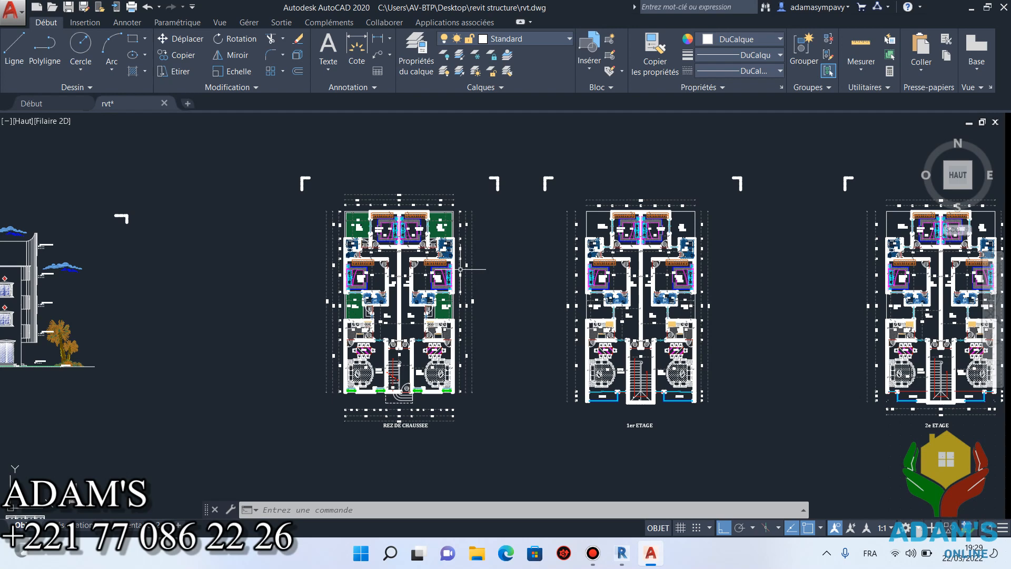
{"action": "scroll", "coordinate": [557, 294], "scroll_direction": "down", "scroll_amount": 5}
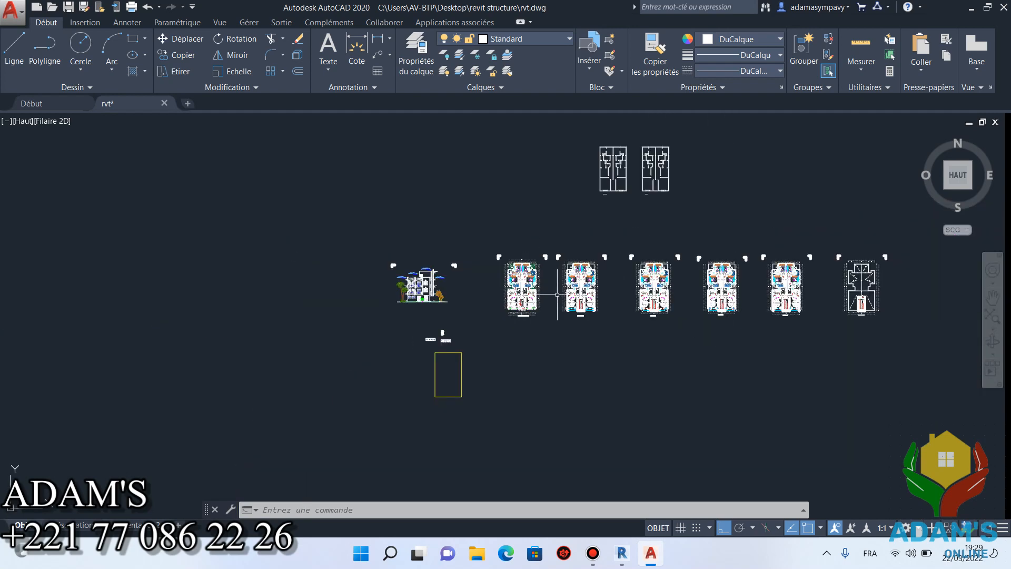
{"action": "scroll", "coordinate": [557, 294], "scroll_direction": "up", "scroll_amount": 6}
{"action": "scroll", "coordinate": [523, 339], "scroll_direction": "down", "scroll_amount": 1}
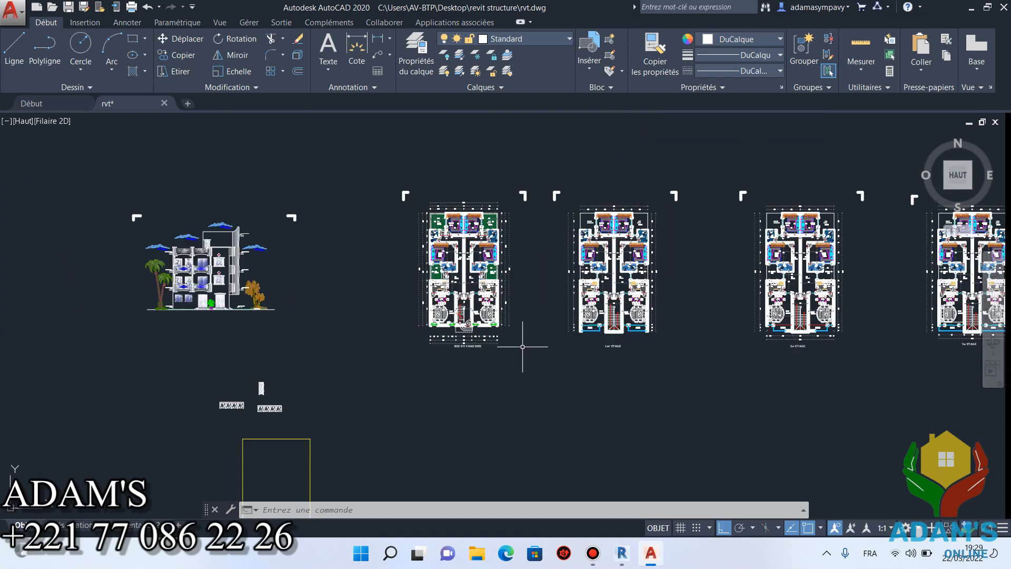
{"action": "scroll", "coordinate": [476, 335], "scroll_direction": "up", "scroll_amount": 6}
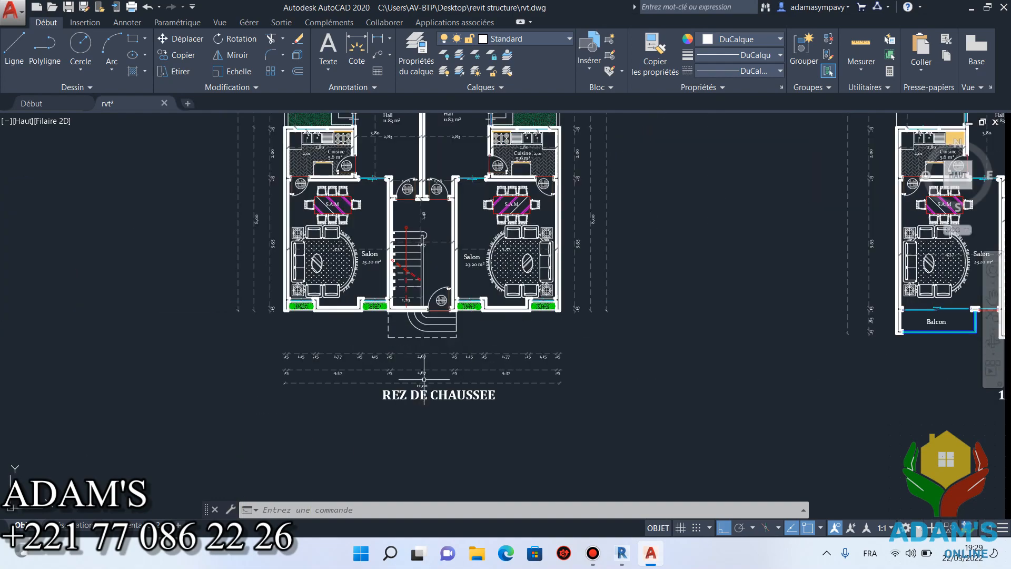
Copy the complete REZ DE CHAUSSEE plan, including its dimensions and title, from rvt.dwg to the clipboard
{"action": "scroll", "coordinate": [423, 379], "scroll_direction": "down", "scroll_amount": 5}
{"action": "left_click", "coordinate": [525, 414]}
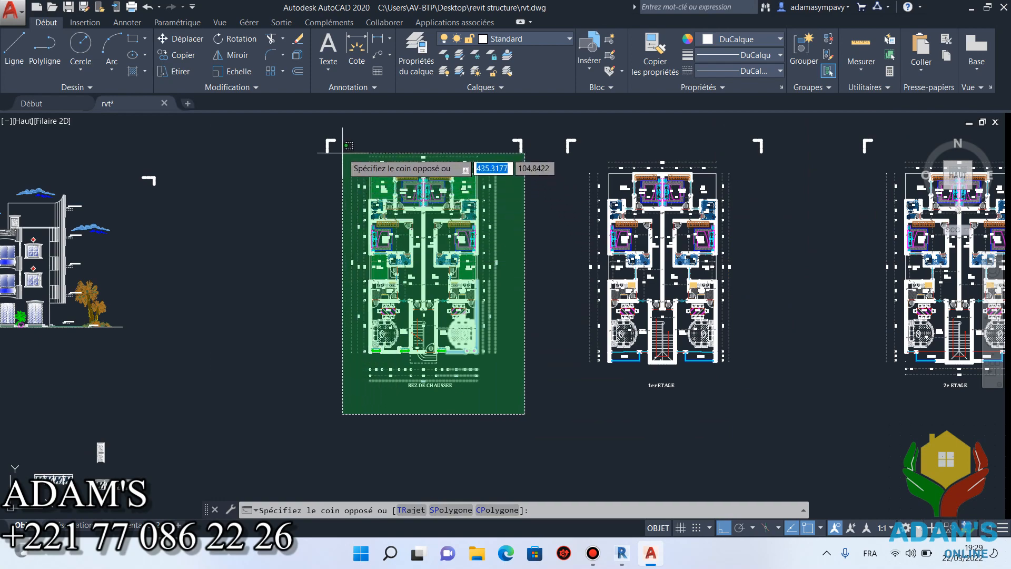
{"action": "scroll", "coordinate": [349, 147], "scroll_direction": "up", "scroll_amount": 4}
{"action": "left_click", "coordinate": [349, 150]}
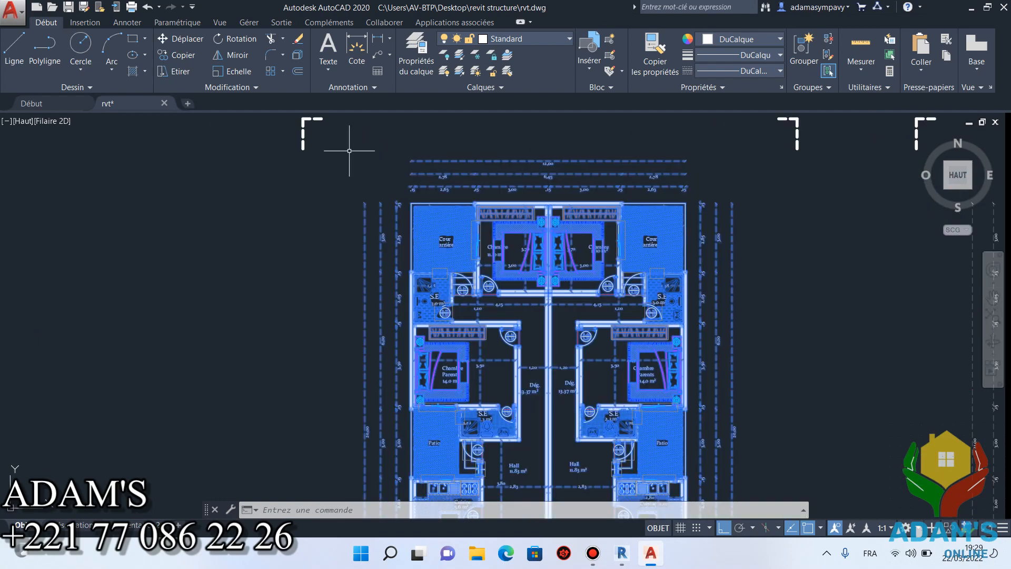
{"action": "scroll", "coordinate": [484, 274], "scroll_direction": "down", "scroll_amount": 4}
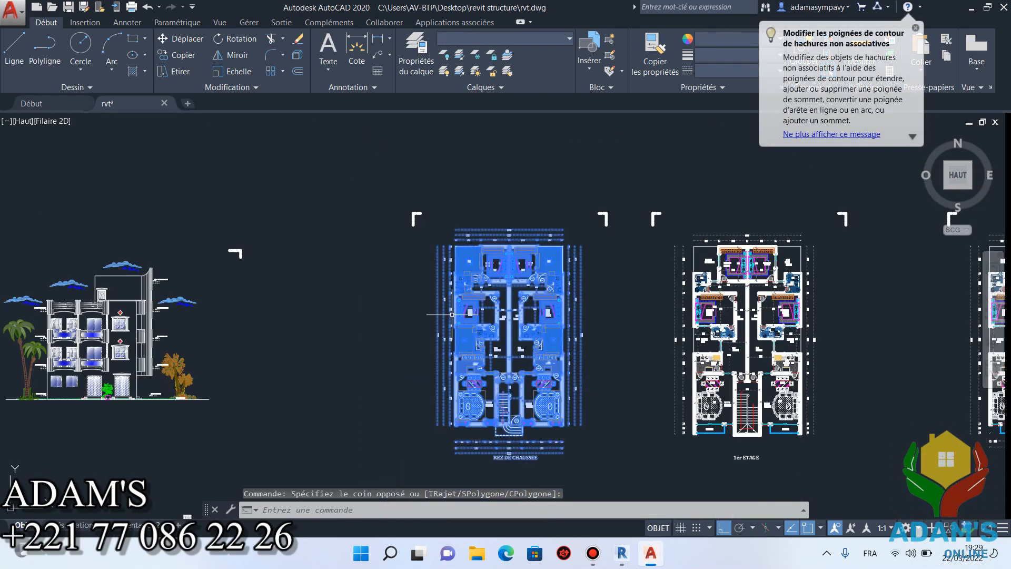
{"action": "key", "text": "Escape"}
{"action": "key", "text": "ctrl+c"}
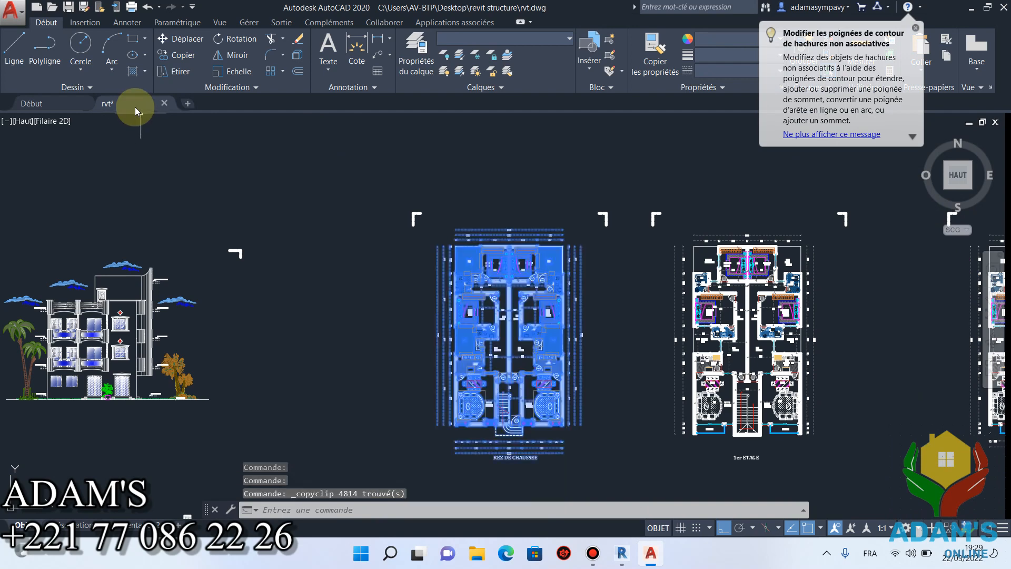
Create a new blank drawing and paste the copied REZ DE CHAUSSEE plan at a free point in it
{"action": "left_click", "coordinate": [190, 107]}
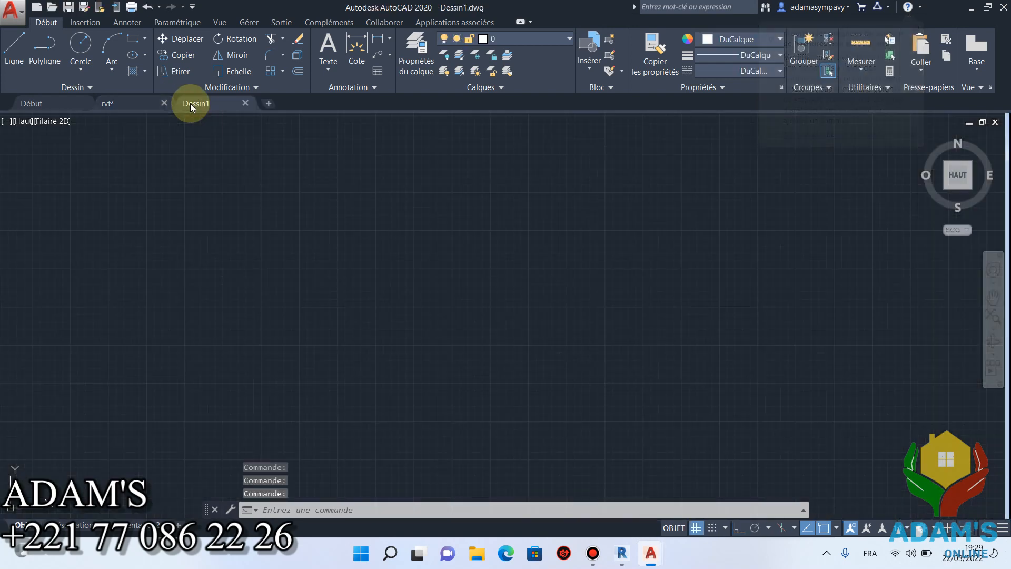
{"action": "mouse_move", "coordinate": [190, 104]}
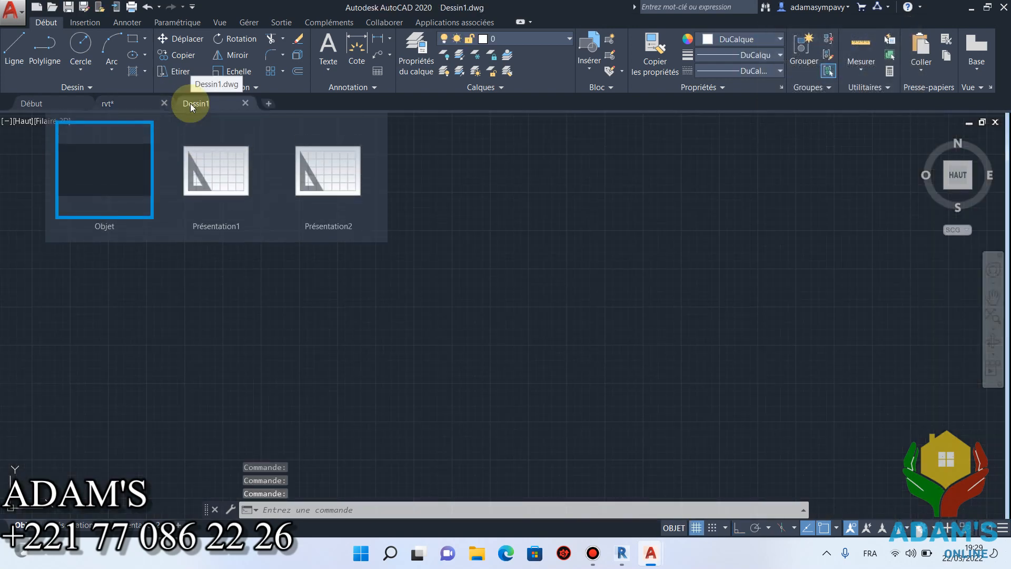
{"action": "left_click", "coordinate": [352, 509]}
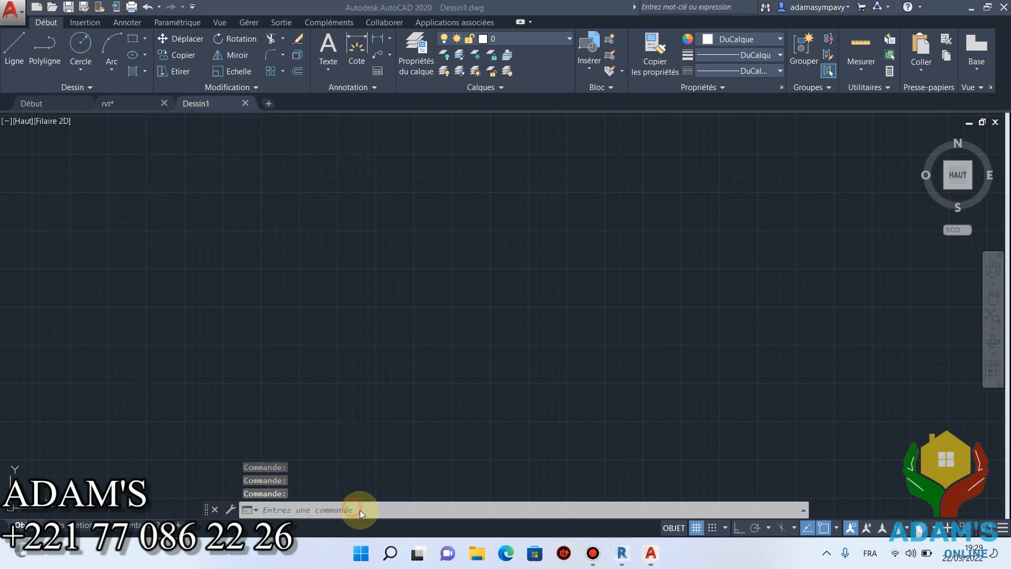
{"action": "left_click", "coordinate": [358, 329]}
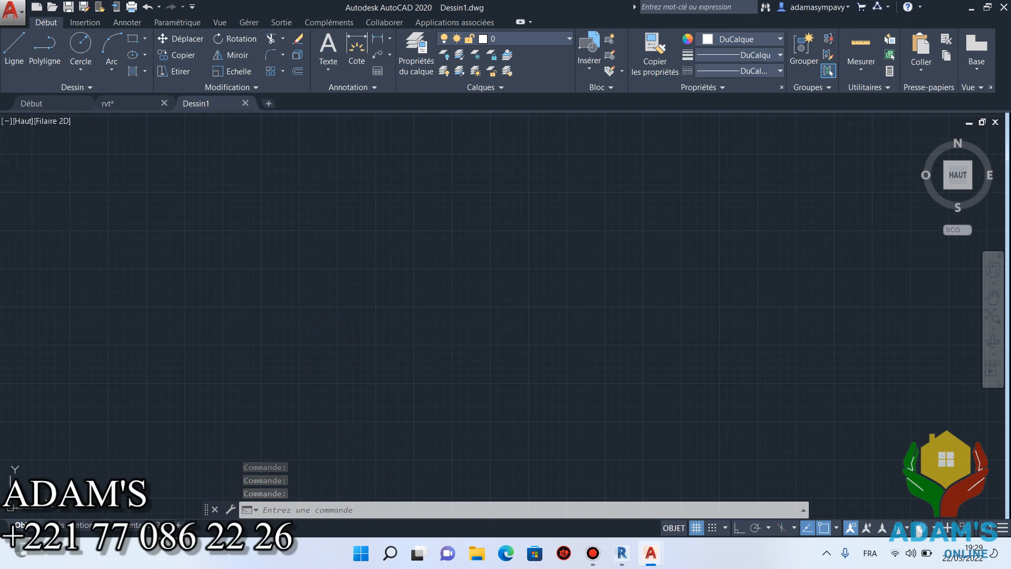
{"action": "key", "text": "ctrl+v"}
{"action": "left_click", "coordinate": [293, 340]}
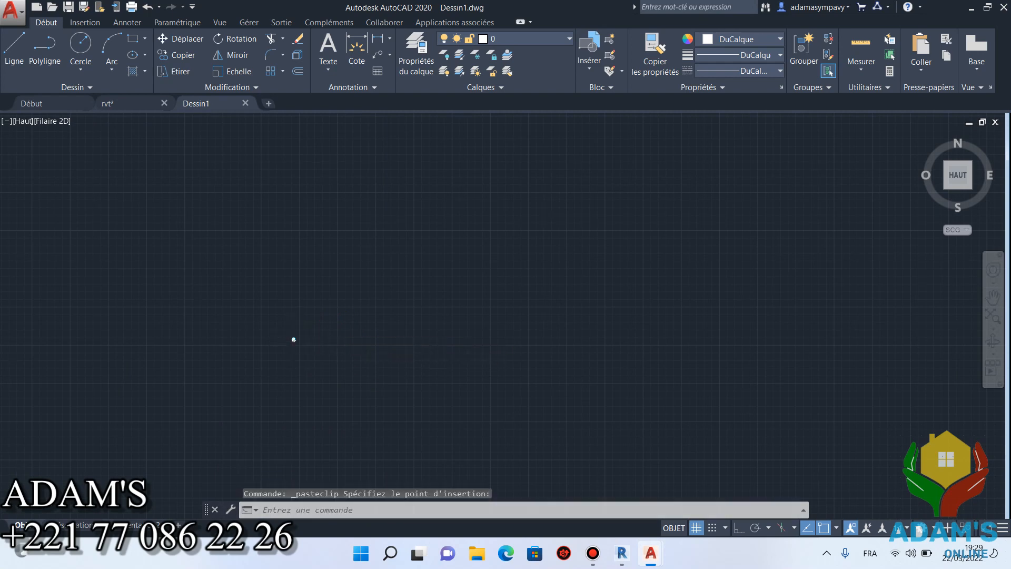
{"action": "scroll", "coordinate": [400, 282], "scroll_direction": "up", "scroll_amount": 10}
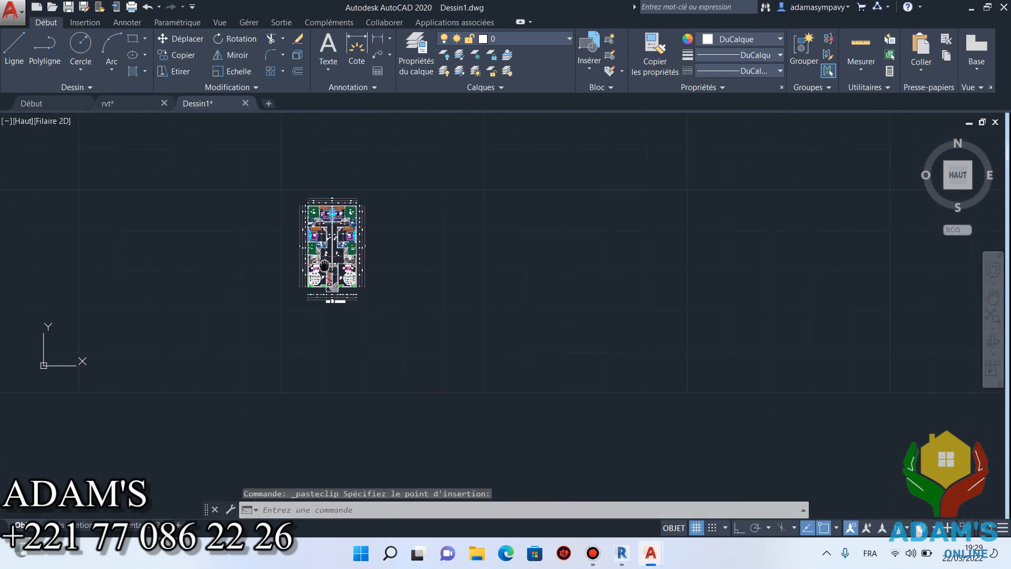
{"action": "middle_click_drag", "start_coordinate": [401, 282], "coordinate": [384, 292]}
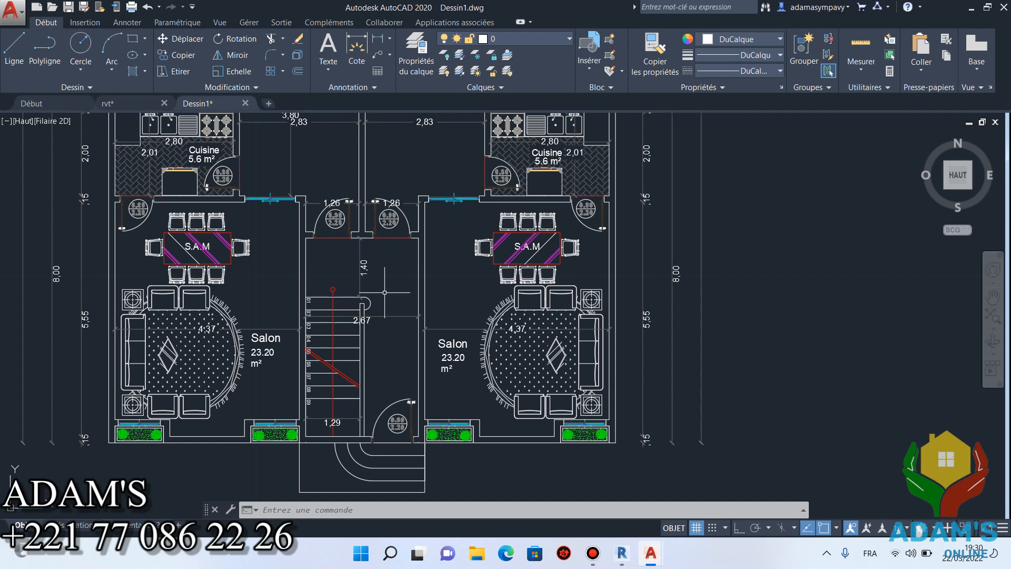
Examine the pasted ground floor plan around the stairwell and entrance doors for a corner usable as a common reference point
{"action": "scroll", "coordinate": [385, 292], "scroll_direction": "down", "scroll_amount": 8}
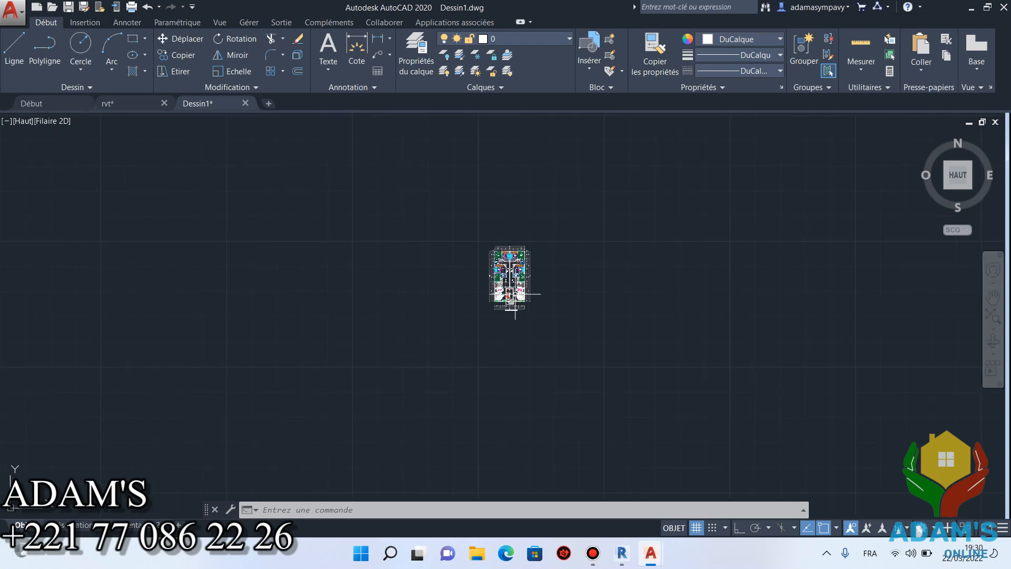
{"action": "scroll", "coordinate": [525, 274], "scroll_direction": "up", "scroll_amount": 4}
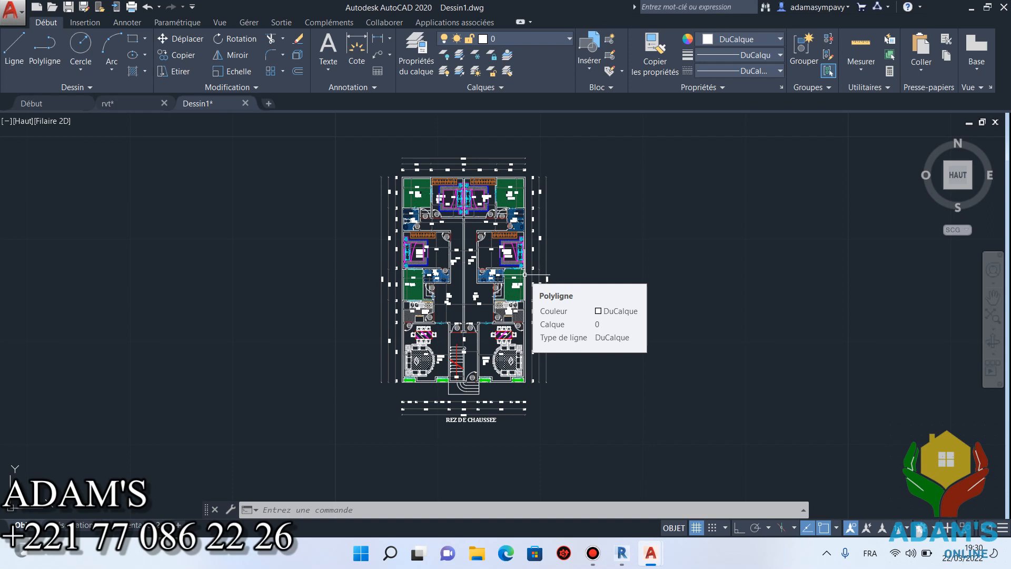
{"action": "left_click", "coordinate": [580, 139]}
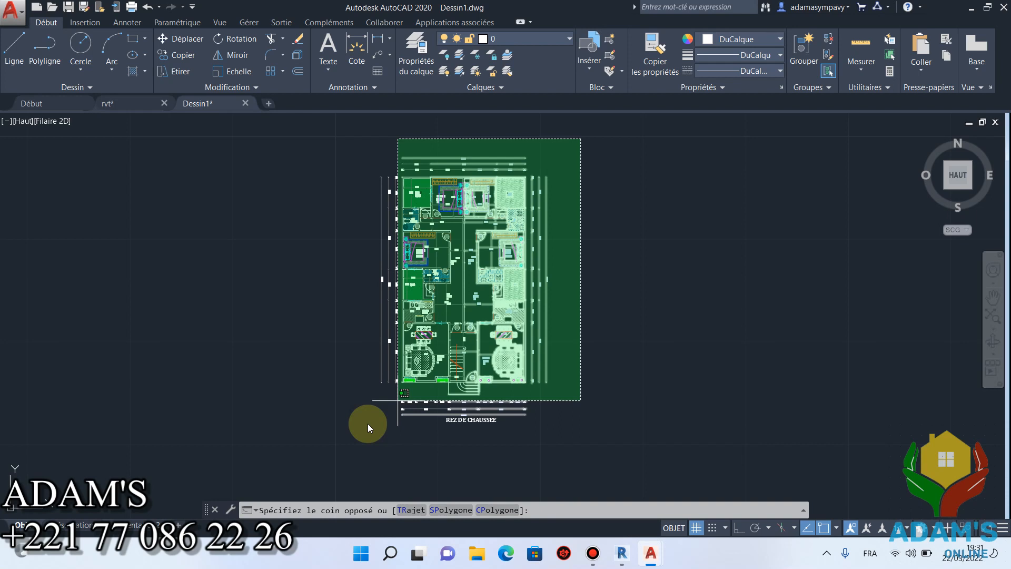
{"action": "left_click", "coordinate": [746, 323]}
{"action": "scroll", "coordinate": [468, 343], "scroll_direction": "up", "scroll_amount": 6}
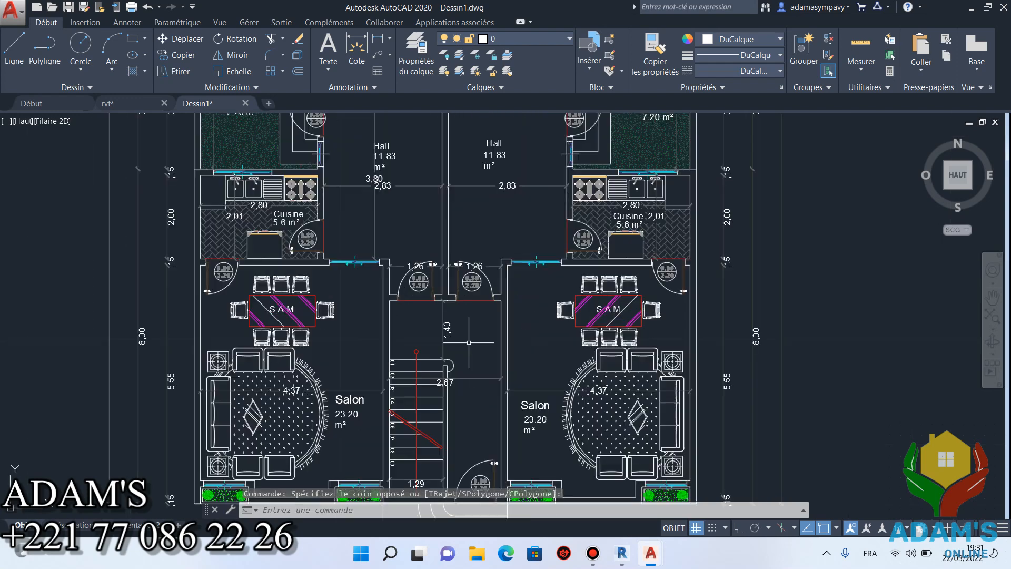
{"action": "scroll", "coordinate": [469, 343], "scroll_direction": "up", "scroll_amount": 4}
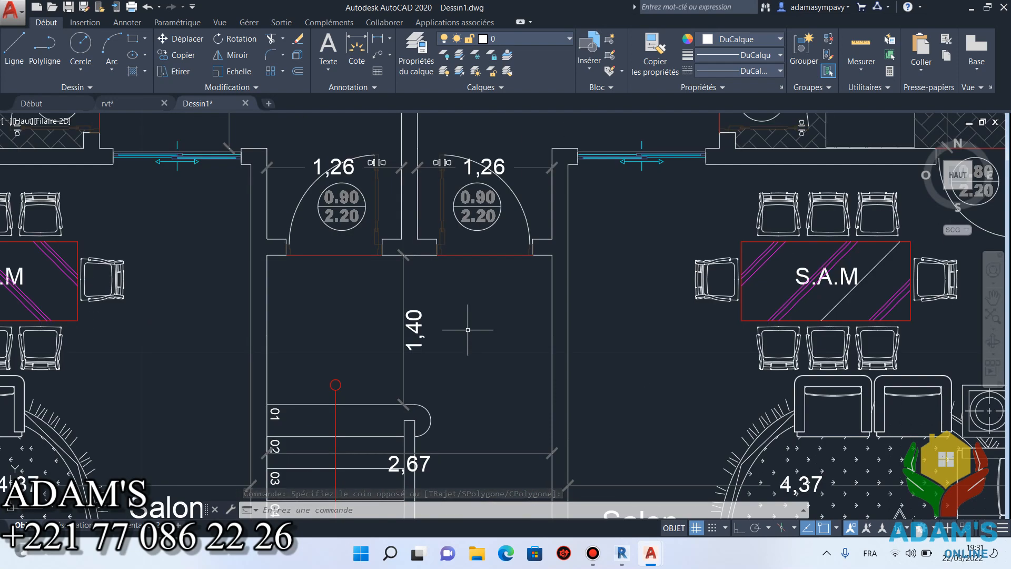
{"action": "scroll", "coordinate": [458, 315], "scroll_direction": "down", "scroll_amount": 5}
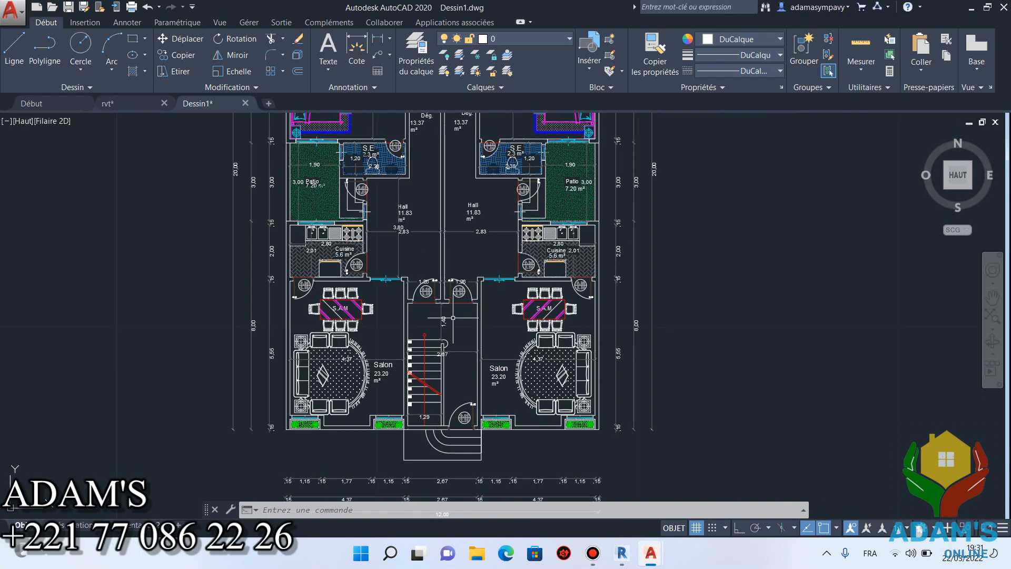
{"action": "scroll", "coordinate": [415, 312], "scroll_direction": "up", "scroll_amount": 3}
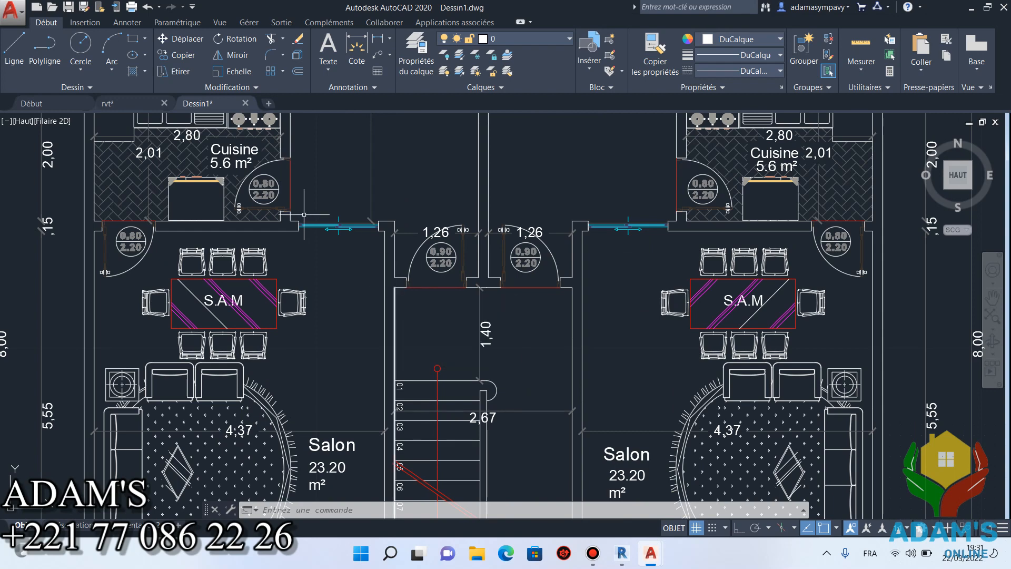
{"action": "scroll", "coordinate": [395, 288], "scroll_direction": "down", "scroll_amount": 10}
Return to the rvt drawing and compare the same stairwell corner beside the apartment doors across the different floor plans
{"action": "left_click", "coordinate": [147, 108]}
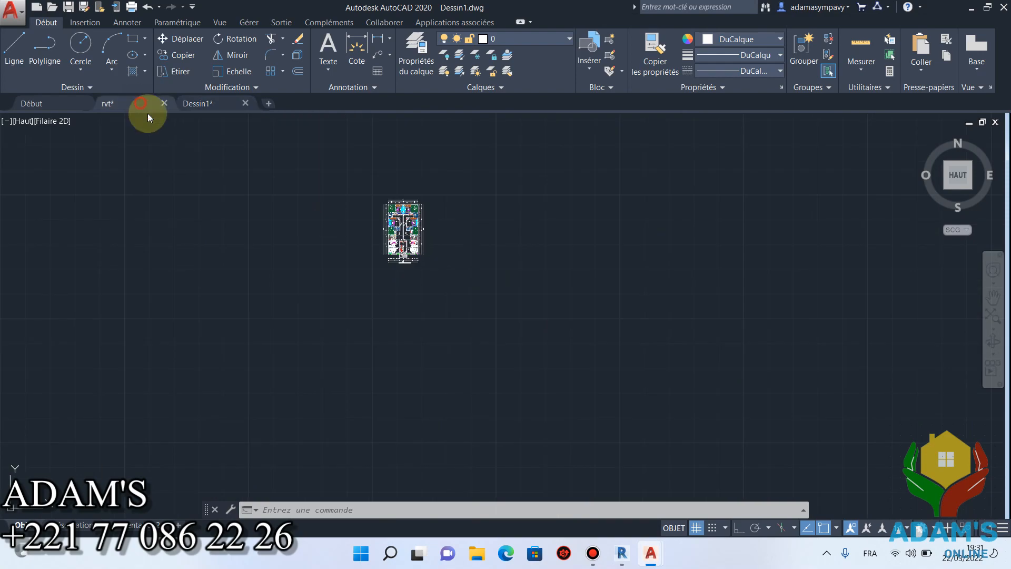
{"action": "scroll", "coordinate": [422, 286], "scroll_direction": "down", "scroll_amount": 8}
{"action": "scroll", "coordinate": [424, 289], "scroll_direction": "up", "scroll_amount": 8}
{"action": "scroll", "coordinate": [419, 297], "scroll_direction": "up", "scroll_amount": 10}
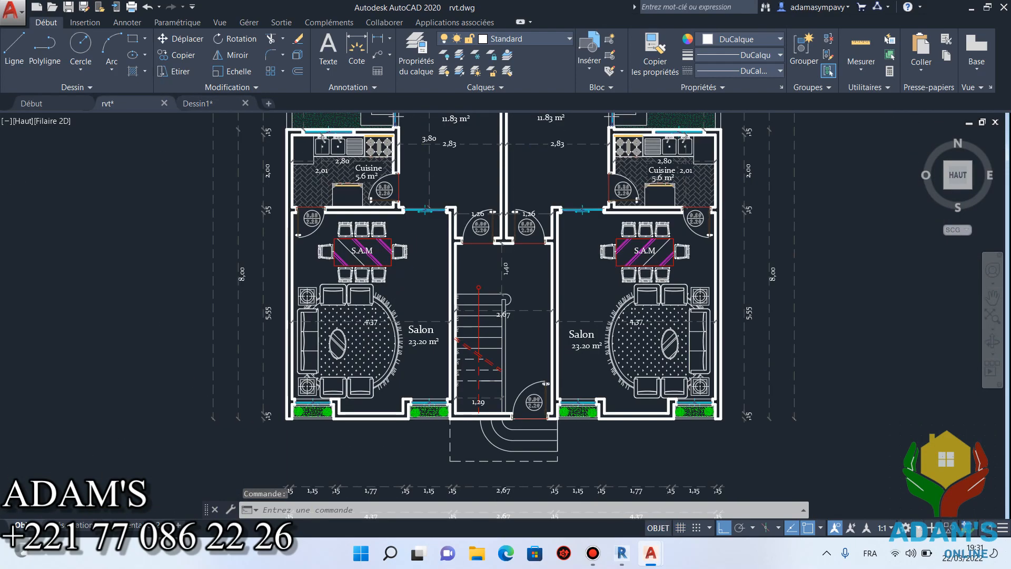
{"action": "scroll", "coordinate": [329, 227], "scroll_direction": "down", "scroll_amount": 8}
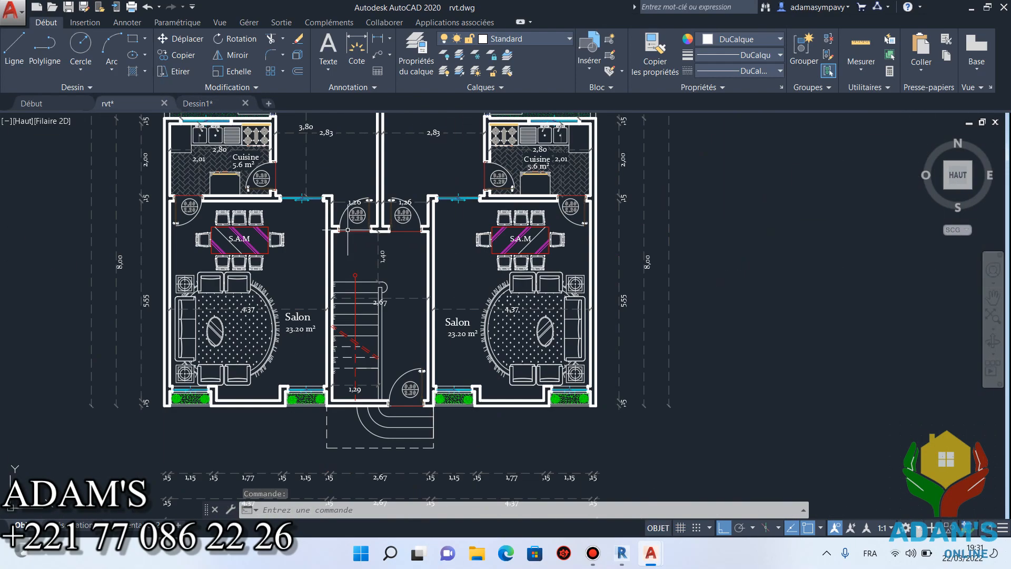
{"action": "scroll", "coordinate": [523, 211], "scroll_direction": "up", "scroll_amount": 6}
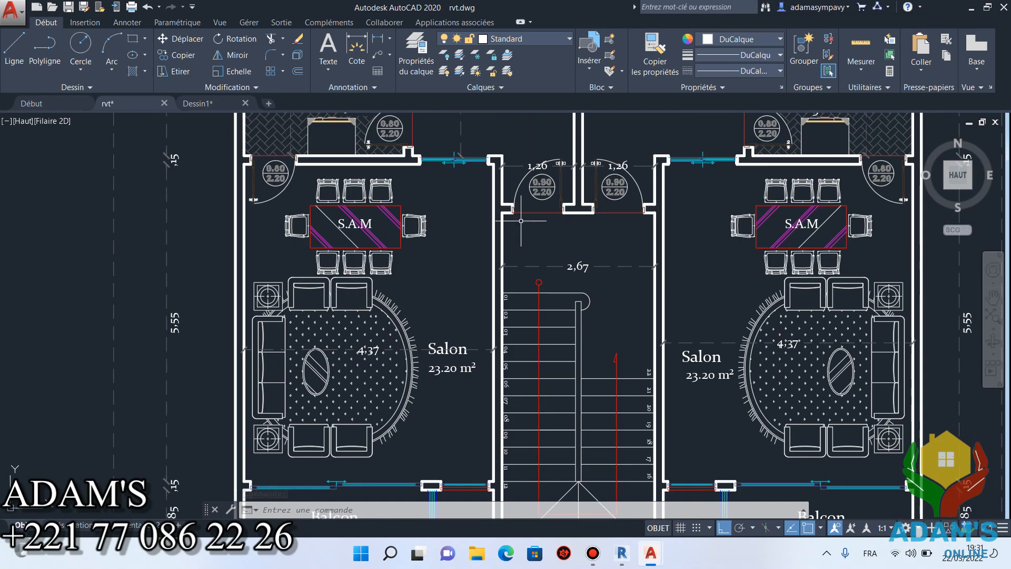
{"action": "scroll", "coordinate": [524, 207], "scroll_direction": "down", "scroll_amount": 8}
{"action": "scroll", "coordinate": [542, 252], "scroll_direction": "up", "scroll_amount": 3}
{"action": "scroll", "coordinate": [542, 253], "scroll_direction": "up", "scroll_amount": 4}
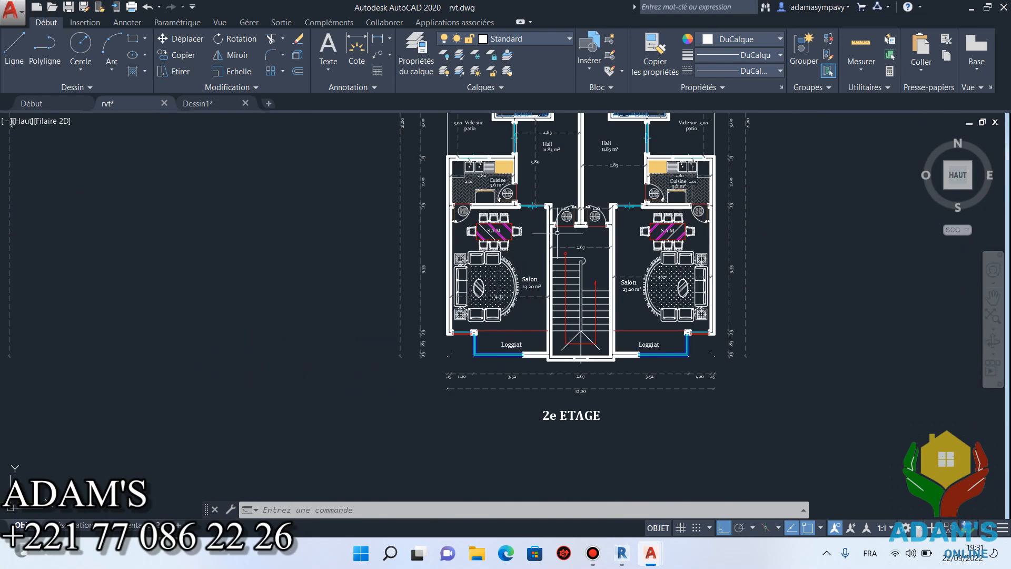
{"action": "scroll", "coordinate": [549, 232], "scroll_direction": "down", "scroll_amount": 8}
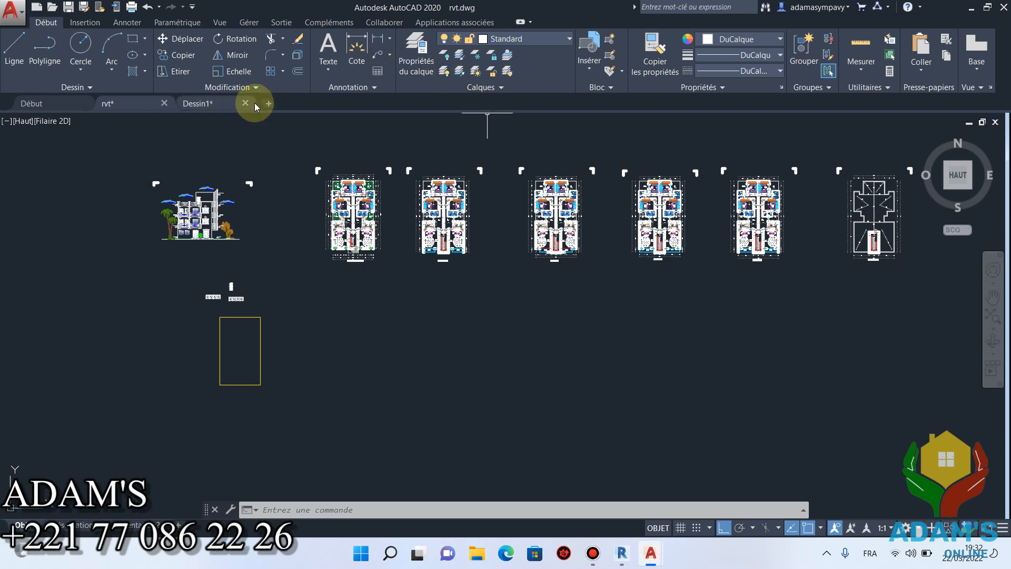
In the new drawing, move the whole ground floor plan from the stairwell's upper-left wall corner to the origin 0,0,0
{"action": "left_click", "coordinate": [210, 104]}
{"action": "left_click", "coordinate": [475, 172]}
{"action": "left_click", "coordinate": [332, 352]}
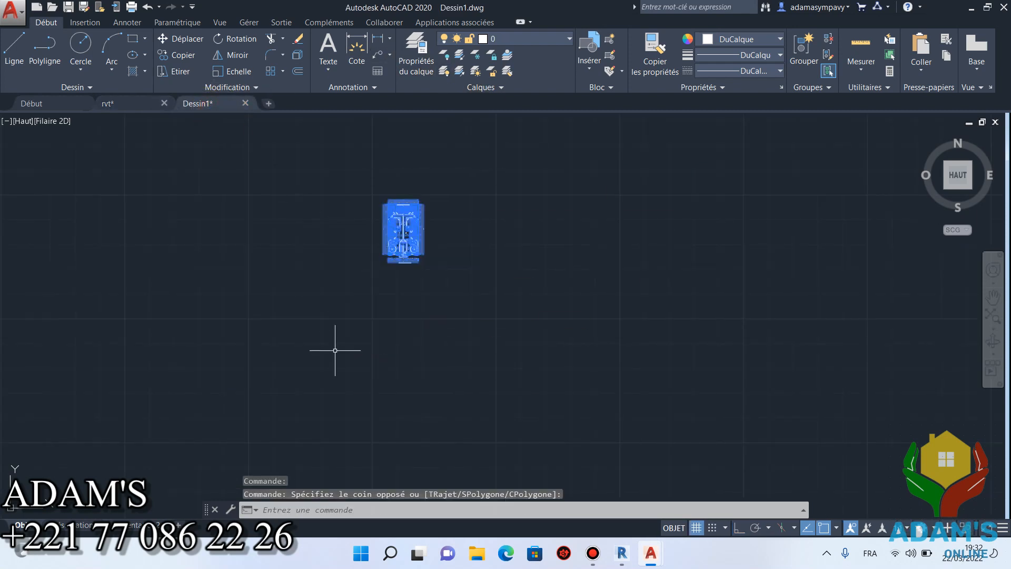
{"action": "left_click", "coordinate": [185, 40]}
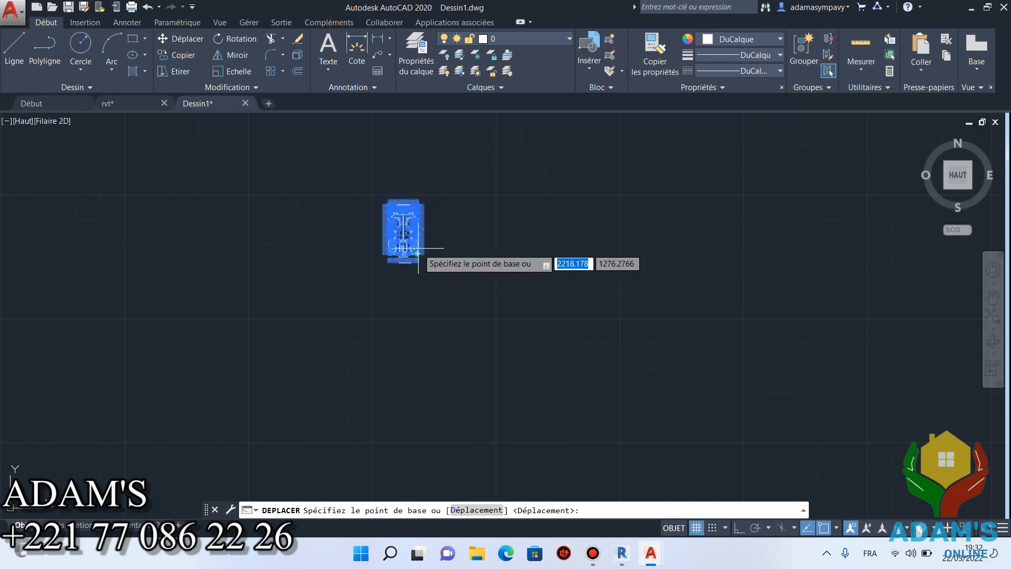
{"action": "scroll", "coordinate": [424, 252], "scroll_direction": "up", "scroll_amount": 10}
{"action": "scroll", "coordinate": [432, 232], "scroll_direction": "up", "scroll_amount": 6}
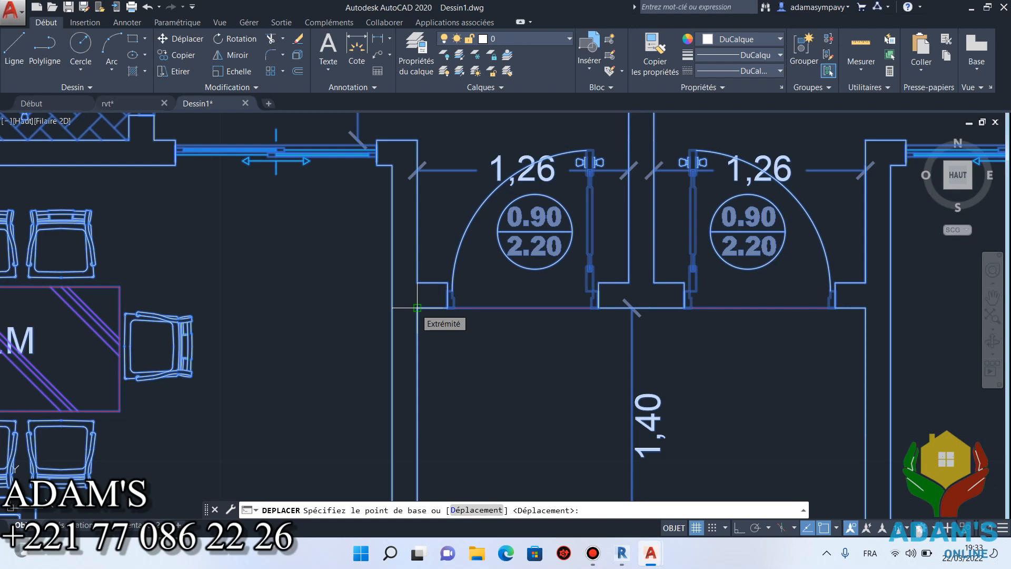
{"action": "left_click", "coordinate": [417, 307]}
{"action": "scroll", "coordinate": [501, 247], "scroll_direction": "down", "scroll_amount": 5}
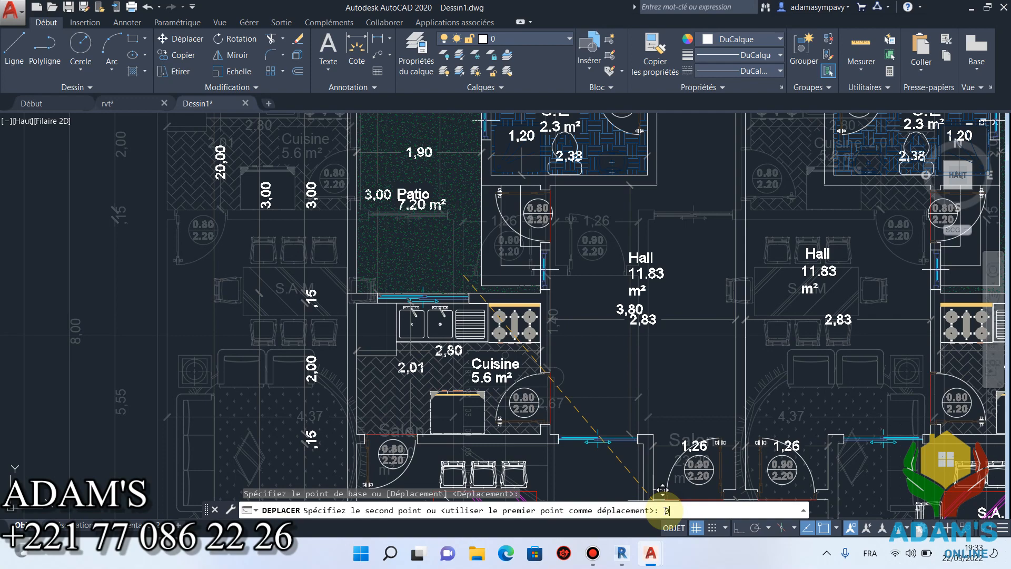
{"action": "type", "text": "?"}
{"action": "key", "text": "BackSpace"}
{"action": "type", "text": ",0,0"}
{"action": "key", "text": "Return"}
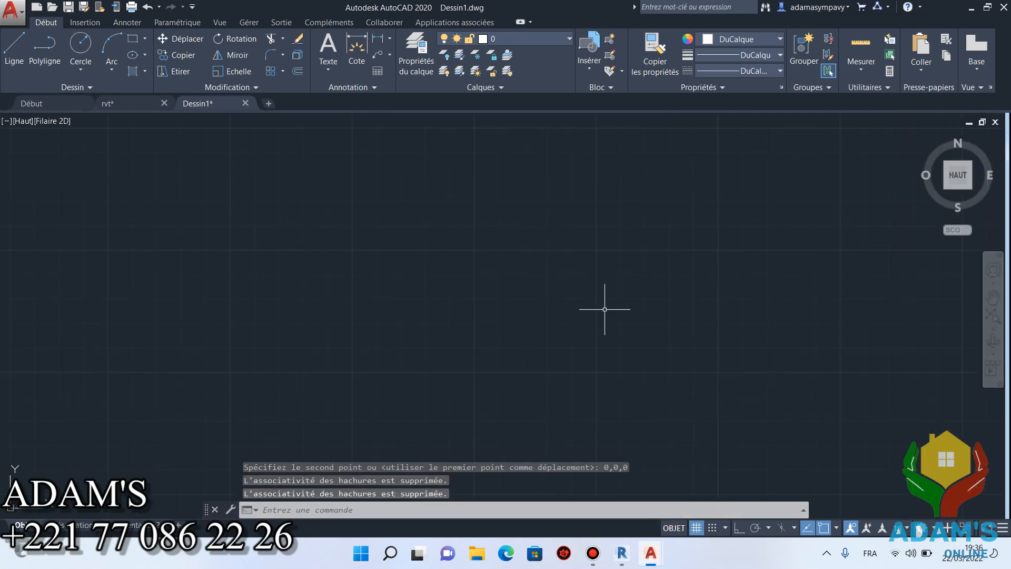
Check the plan's placement at the origin and save the drawing as rdc in the revit structure folder, in AutoCAD 2018 format
{"action": "middle_click", "coordinate": [447, 327]}
{"action": "middle_click", "coordinate": [447, 327]}
{"action": "scroll", "coordinate": [472, 323], "scroll_direction": "down", "scroll_amount": 5}
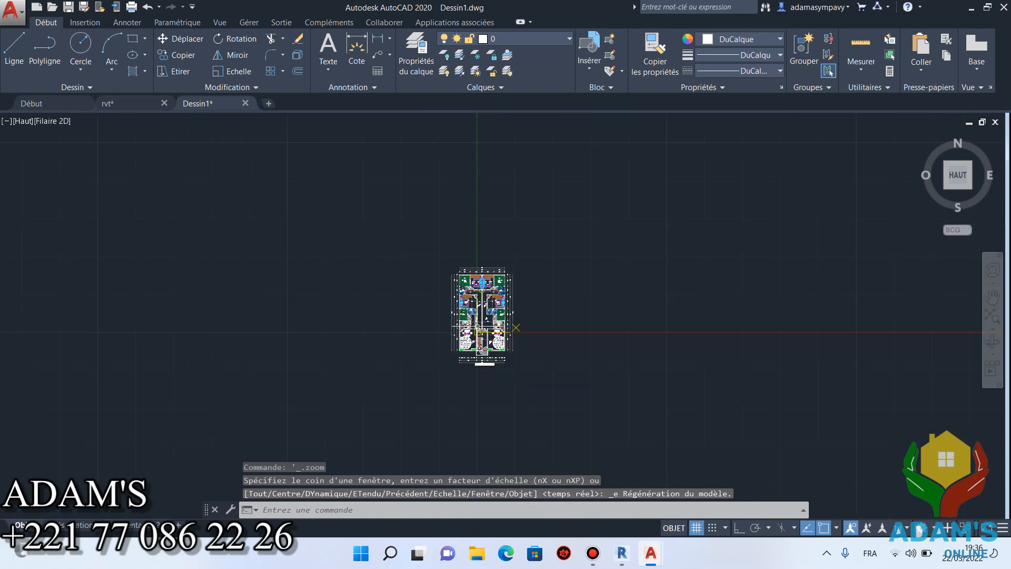
{"action": "scroll", "coordinate": [477, 327], "scroll_direction": "up", "scroll_amount": 7}
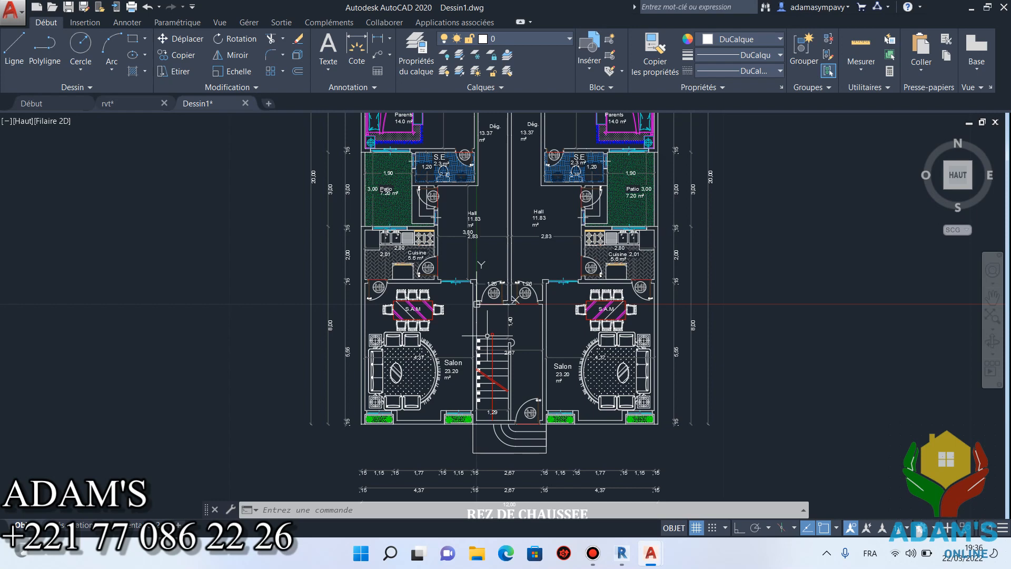
{"action": "left_click", "coordinate": [11, 11]}
{"action": "mouse_move", "coordinate": [79, 184]}
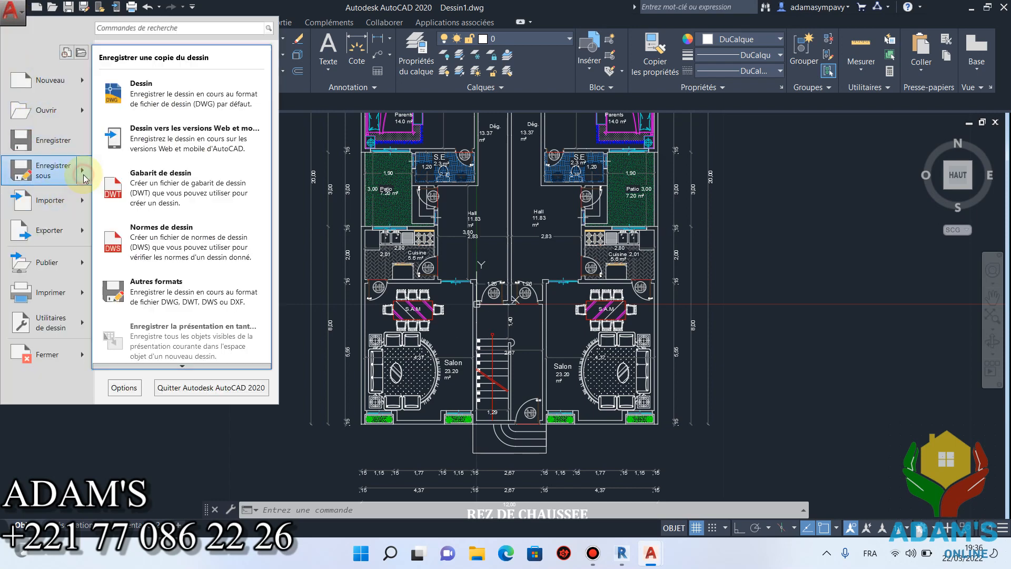
{"action": "left_click", "coordinate": [134, 91]}
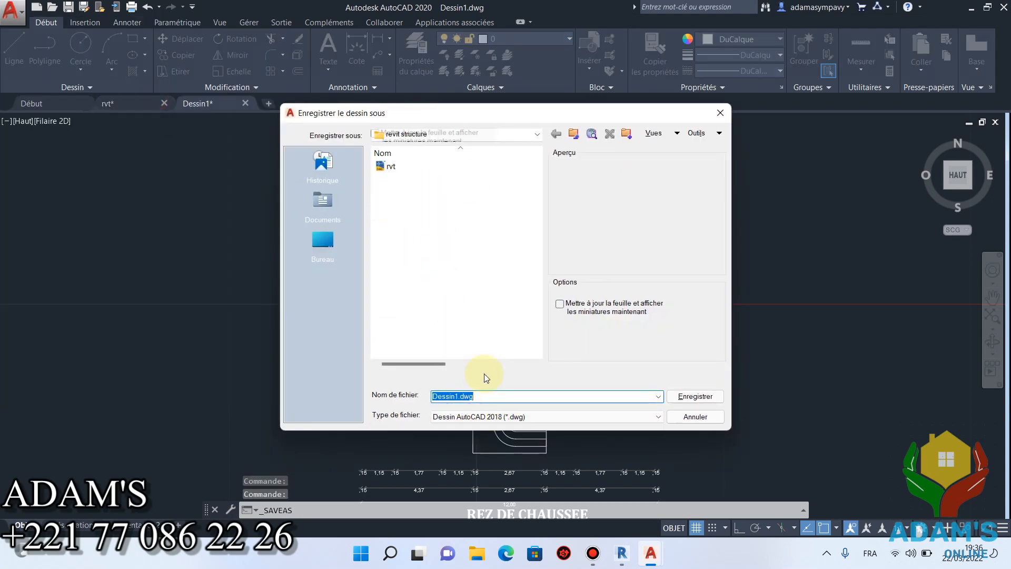
{"action": "type", "text": "rd"}
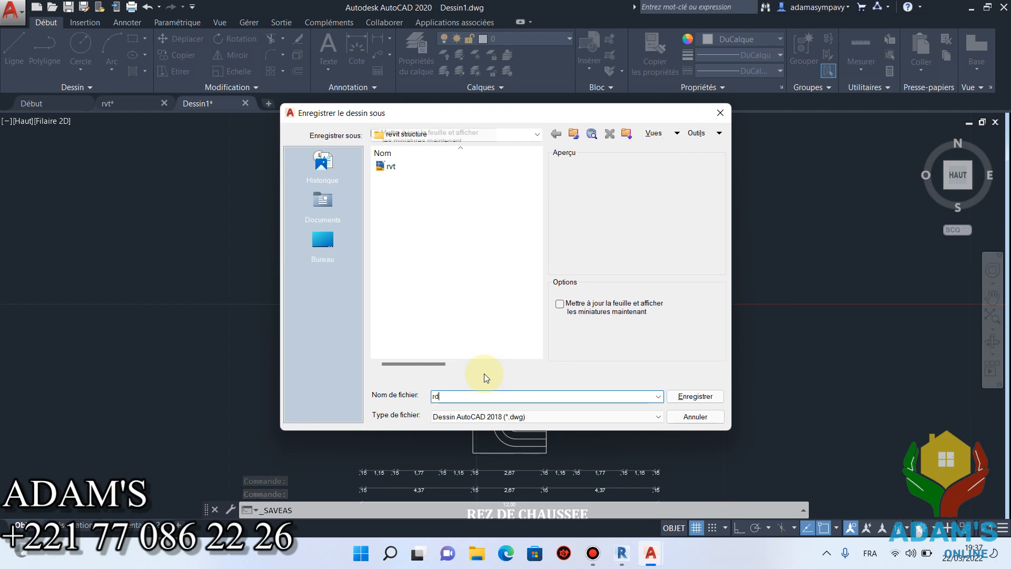
{"action": "type", "text": "c"}
{"action": "left_click", "coordinate": [706, 399]}
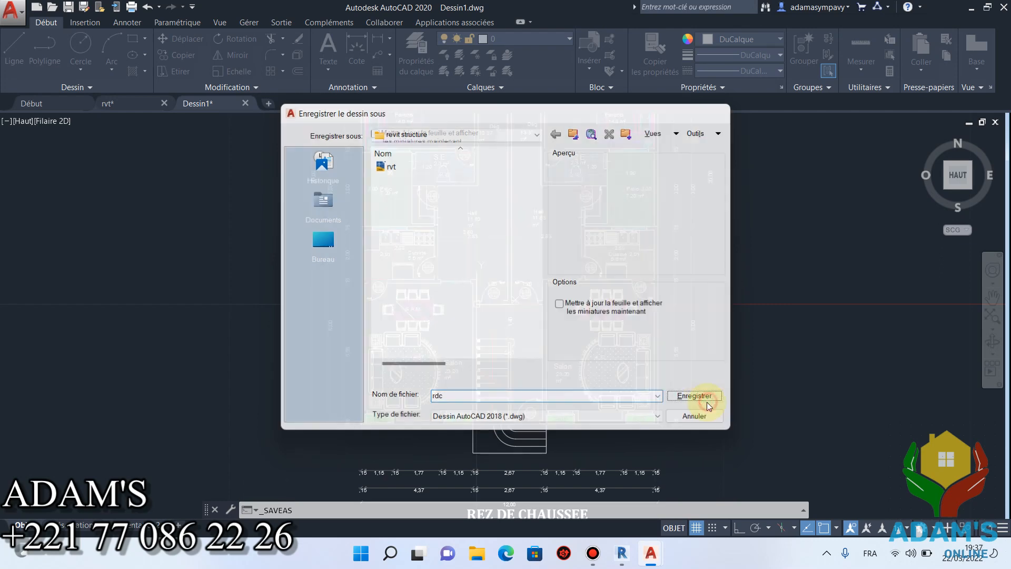
Switch to Revit and link the rdc drawing into the Fondations1 plan, positioned automatically from origin to internal origin
{"action": "scroll", "coordinate": [627, 395], "scroll_direction": "down", "scroll_amount": 8}
{"action": "mouse_move", "coordinate": [627, 390]}
{"action": "middle_mouse_down"}
{"action": "mouse_move", "coordinate": [563, 280]}
{"action": "mouse_move", "coordinate": [553, 307]}
{"action": "middle_mouse_up"}
{"action": "scroll", "coordinate": [562, 280], "scroll_direction": "up", "scroll_amount": 8}
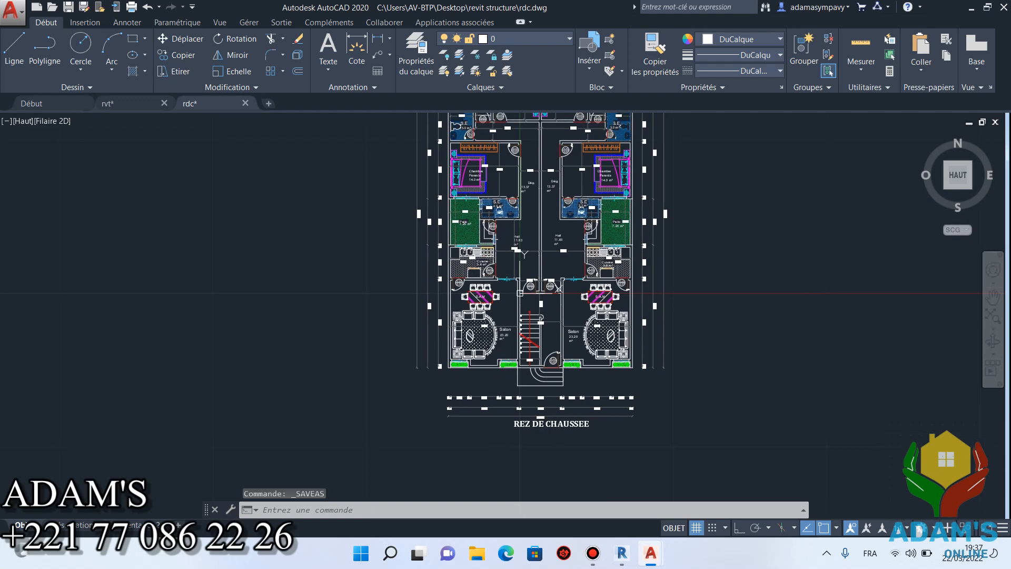
{"action": "left_click", "coordinate": [622, 552]}
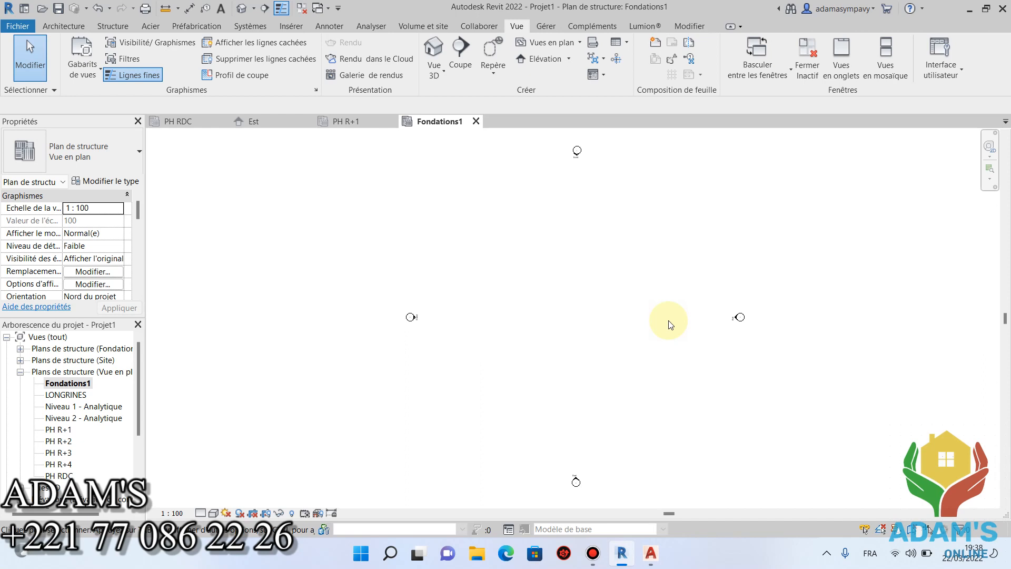
{"action": "left_click", "coordinate": [16, 27]}
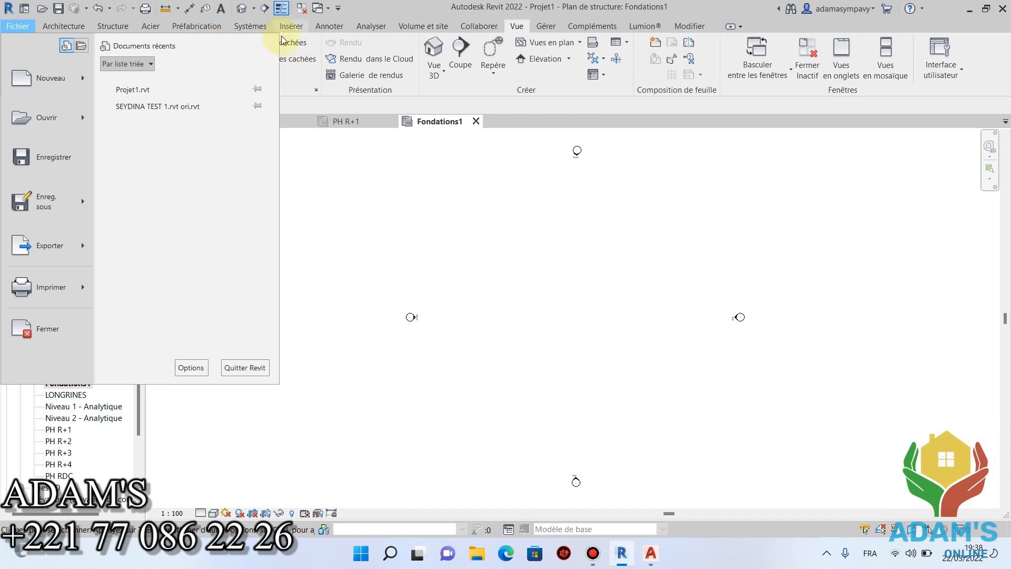
{"action": "left_click", "coordinate": [296, 32]}
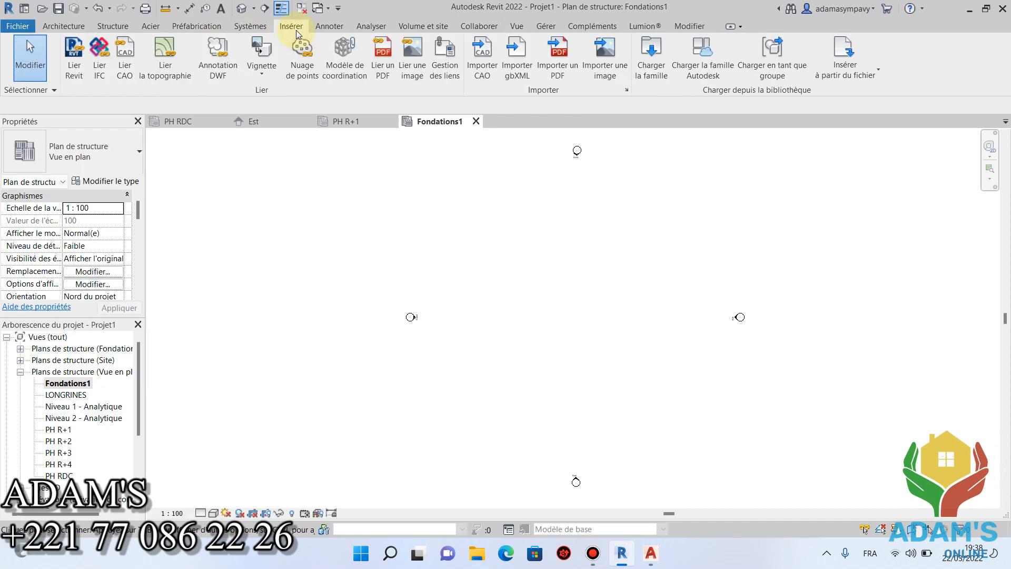
{"action": "left_click", "coordinate": [127, 67]}
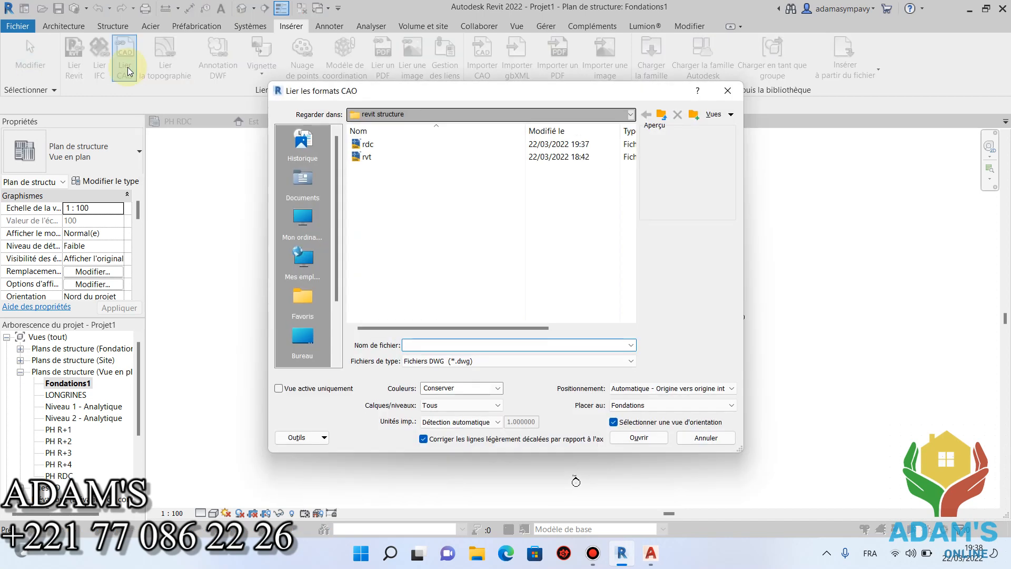
{"action": "double_click", "coordinate": [368, 145]}
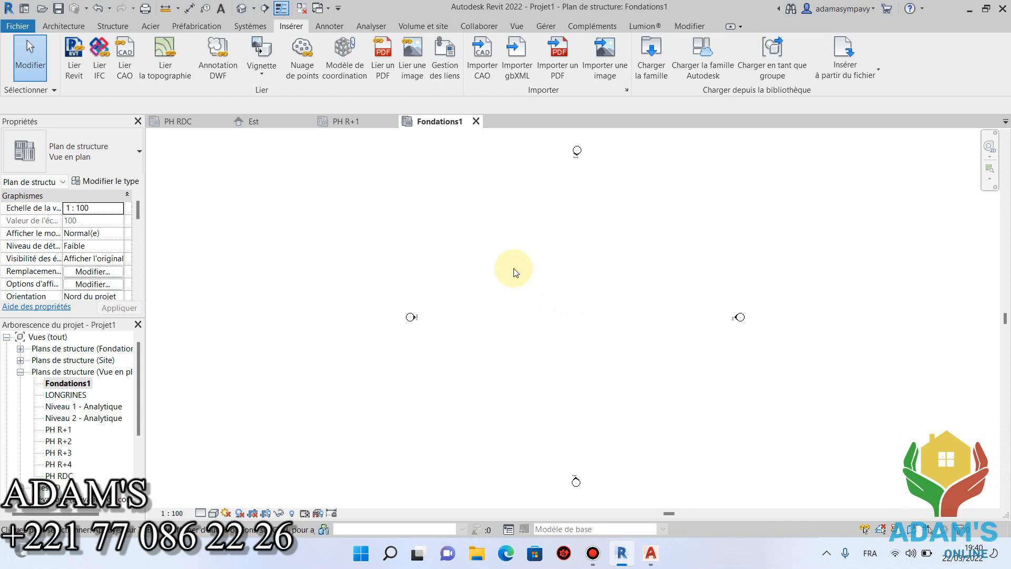
Select the linked rdc plan and examine its placement relative to the four elevation markers
{"action": "left_click_drag", "start_coordinate": [478, 210], "coordinate": [689, 437]}
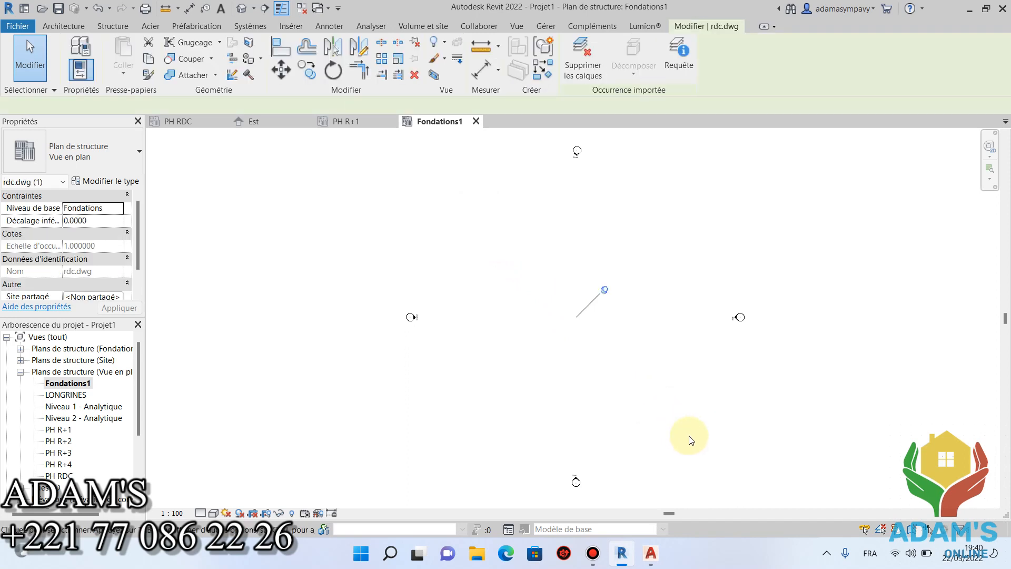
{"action": "scroll", "coordinate": [605, 350], "scroll_direction": "up", "scroll_amount": 1}
{"action": "scroll", "coordinate": [581, 323], "scroll_direction": "up", "scroll_amount": 5}
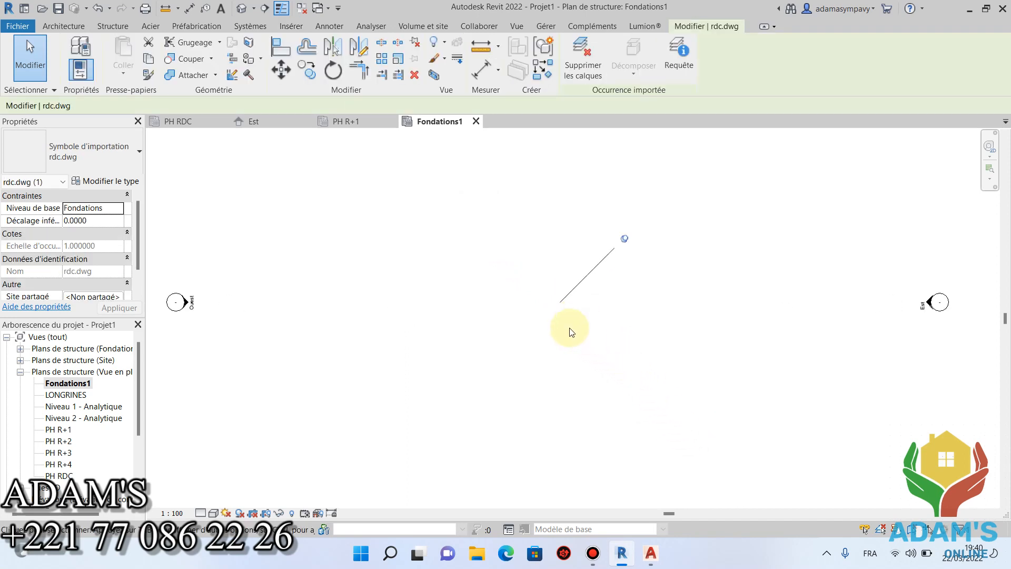
{"action": "middle_click_drag", "start_coordinate": [552, 277], "coordinate": [592, 323]}
{"action": "scroll", "coordinate": [592, 323], "scroll_direction": "down", "scroll_amount": 4}
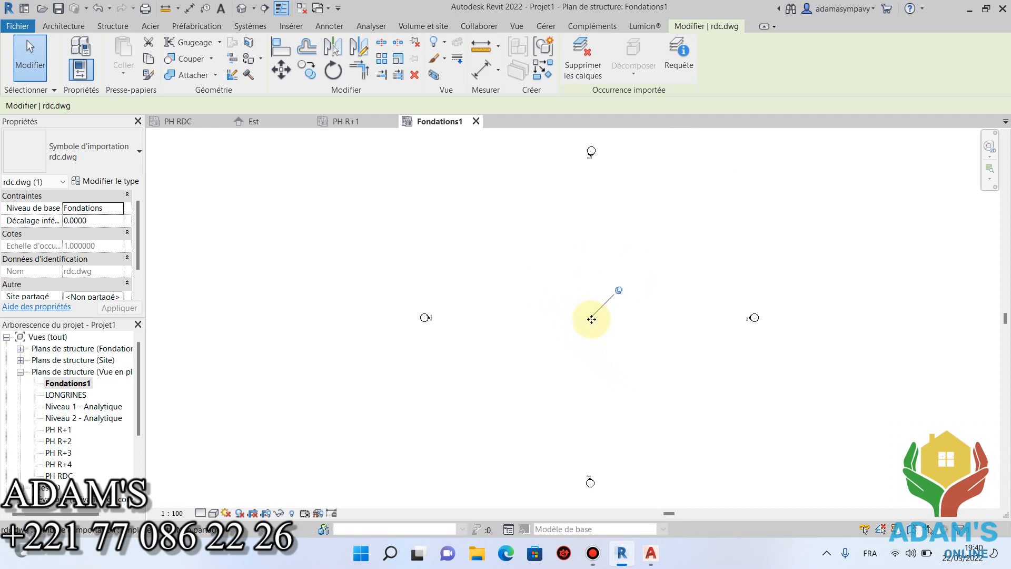
{"action": "scroll", "coordinate": [580, 293], "scroll_direction": "up", "scroll_amount": 5}
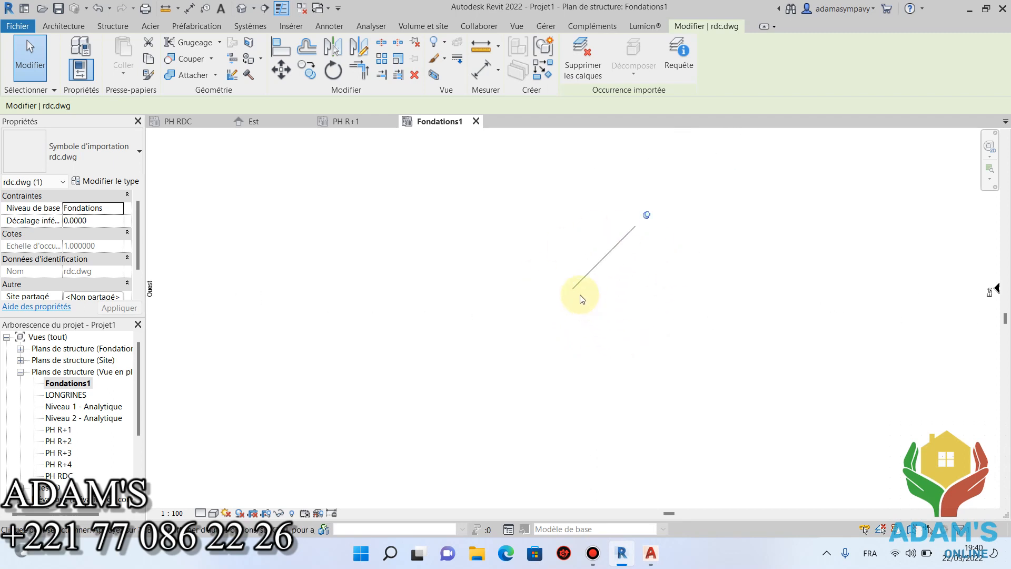
{"action": "middle_click_drag", "start_coordinate": [548, 280], "coordinate": [530, 311]}
{"action": "scroll", "coordinate": [586, 279], "scroll_direction": "up", "scroll_amount": 8}
{"action": "scroll", "coordinate": [530, 311], "scroll_direction": "down", "scroll_amount": 8}
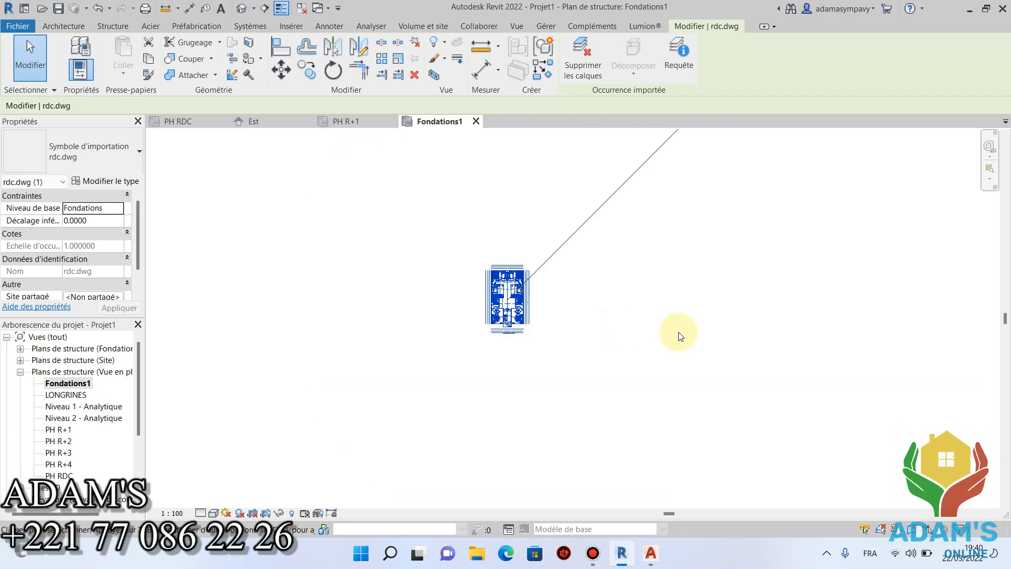
Examine the linked ground floor plan's rooms, walls and hatches at overall and close-up scale
{"action": "scroll", "coordinate": [514, 300], "scroll_direction": "up", "scroll_amount": 6}
{"action": "scroll", "coordinate": [526, 301], "scroll_direction": "down", "scroll_amount": 4}
{"action": "scroll", "coordinate": [527, 302], "scroll_direction": "down", "scroll_amount": 1}
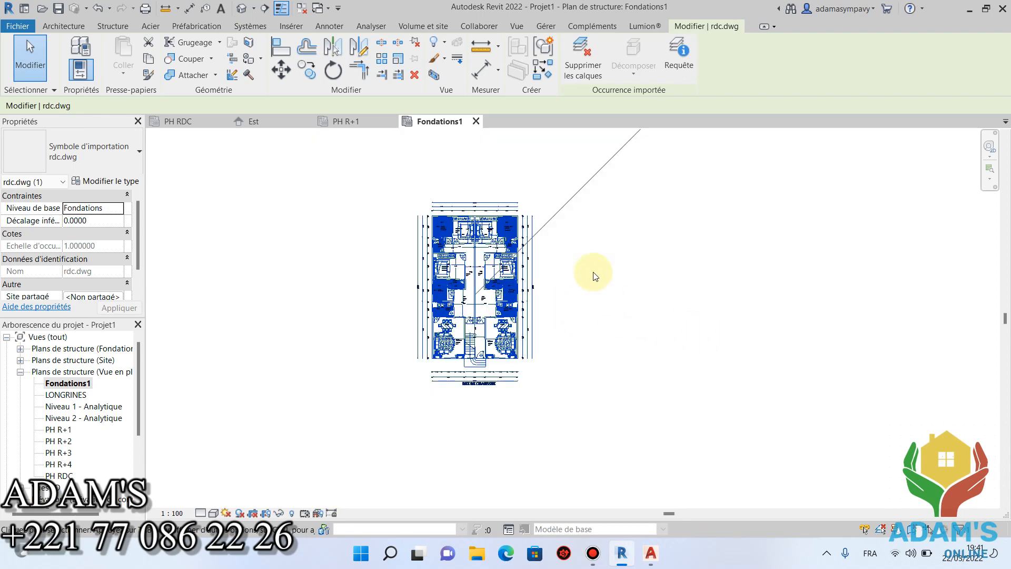
{"action": "scroll", "coordinate": [594, 271], "scroll_direction": "up", "scroll_amount": 1}
{"action": "scroll", "coordinate": [563, 270], "scroll_direction": "up", "scroll_amount": 7}
{"action": "scroll", "coordinate": [521, 277], "scroll_direction": "down", "scroll_amount": 4}
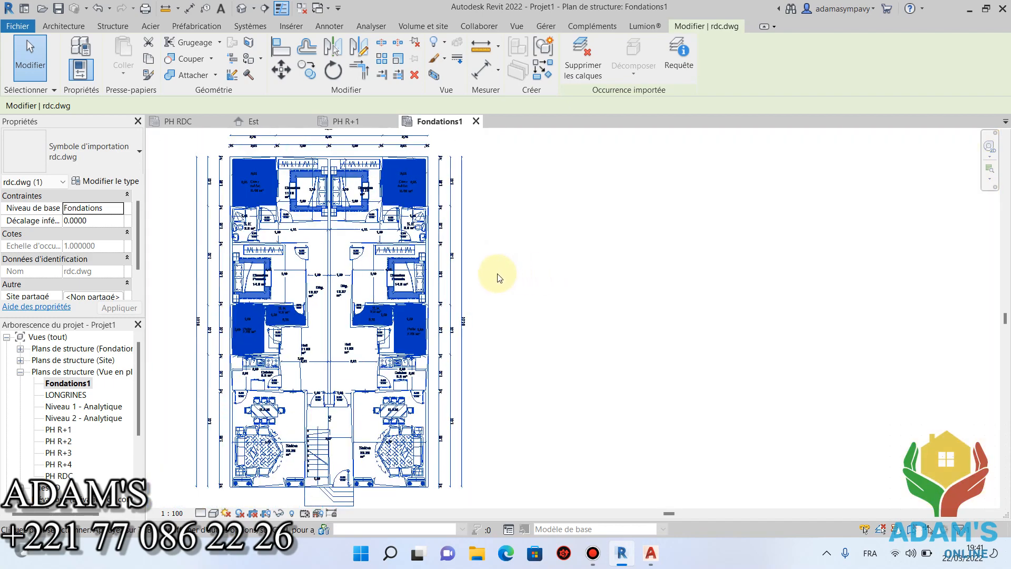
{"action": "scroll", "coordinate": [492, 271], "scroll_direction": "up", "scroll_amount": 5}
{"action": "scroll", "coordinate": [576, 125], "scroll_direction": "down", "scroll_amount": 7}
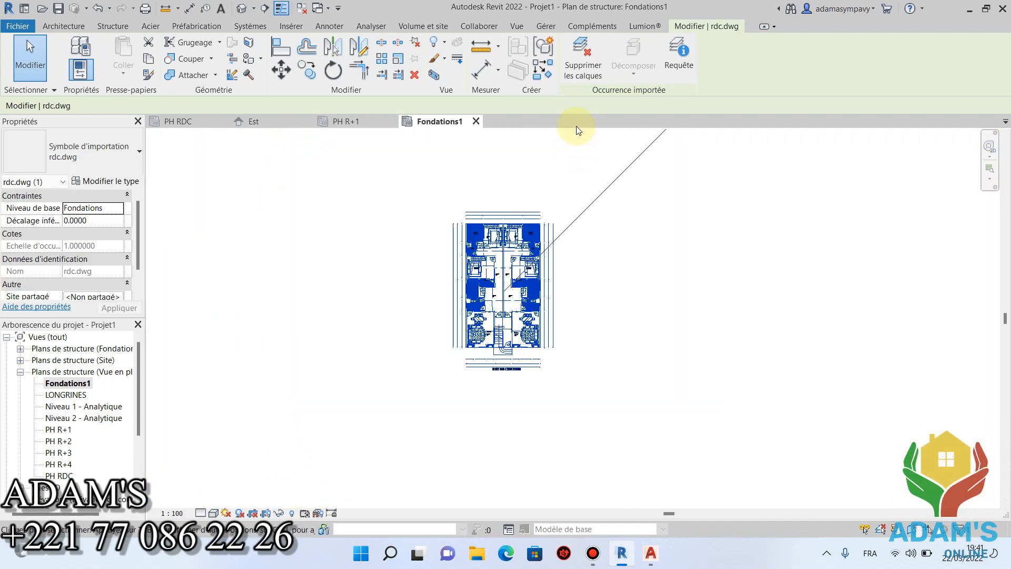
Inspect the linked plan's wall lines from the rear courtyards to the apartment doors with the Query and Aligned Dimension tools
{"action": "left_click", "coordinate": [666, 63]}
{"action": "scroll", "coordinate": [489, 243], "scroll_direction": "up", "scroll_amount": 5}
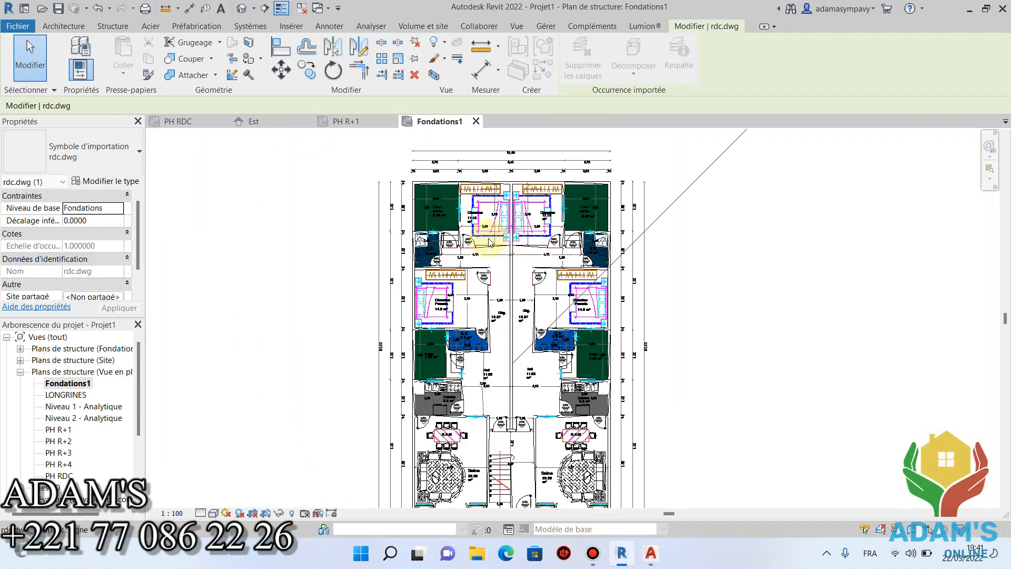
{"action": "scroll", "coordinate": [489, 242], "scroll_direction": "down", "scroll_amount": 5}
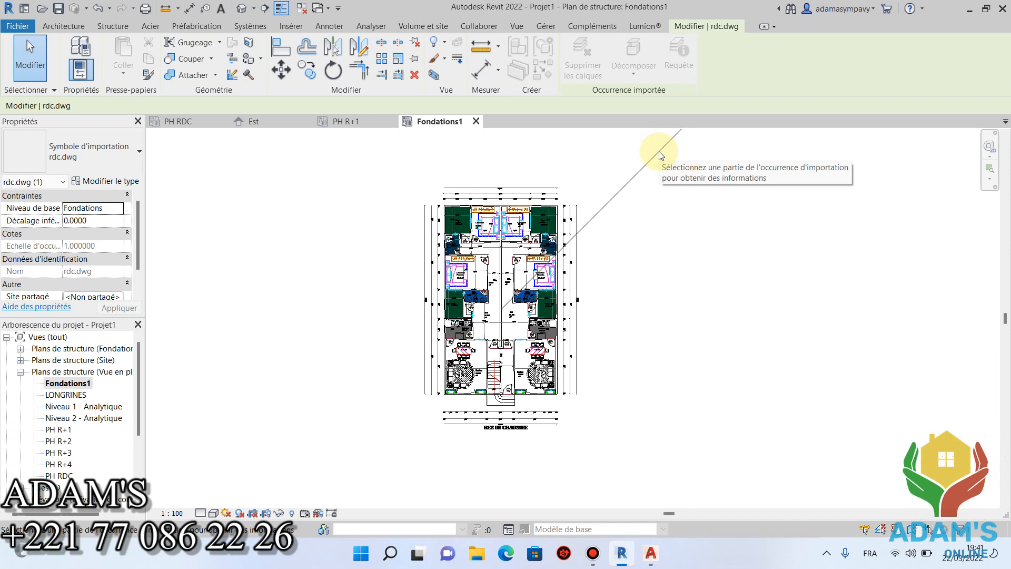
{"action": "left_click", "coordinate": [481, 69]}
{"action": "scroll", "coordinate": [447, 200], "scroll_direction": "up", "scroll_amount": 8}
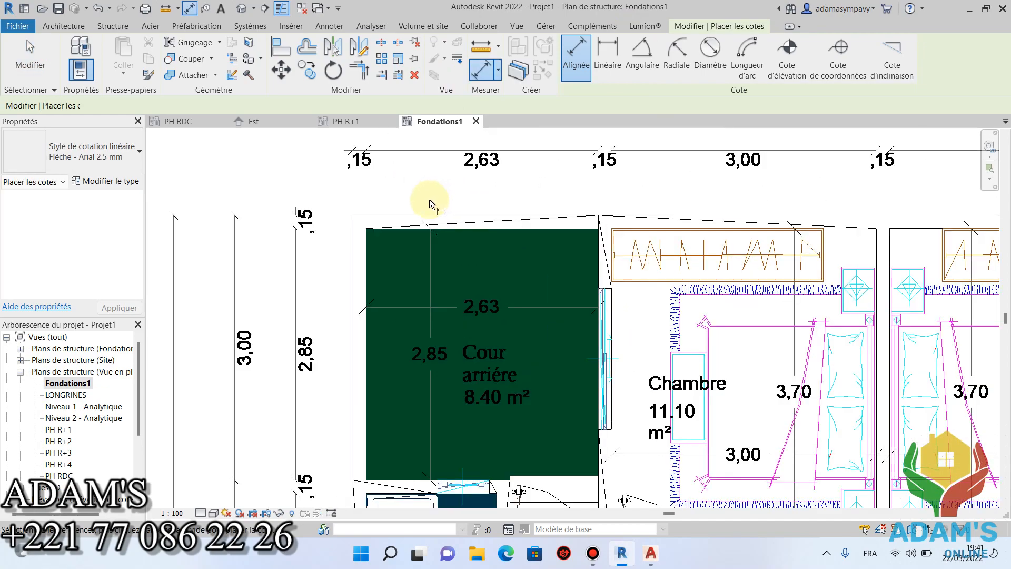
{"action": "scroll", "coordinate": [579, 226], "scroll_direction": "down", "scroll_amount": 8}
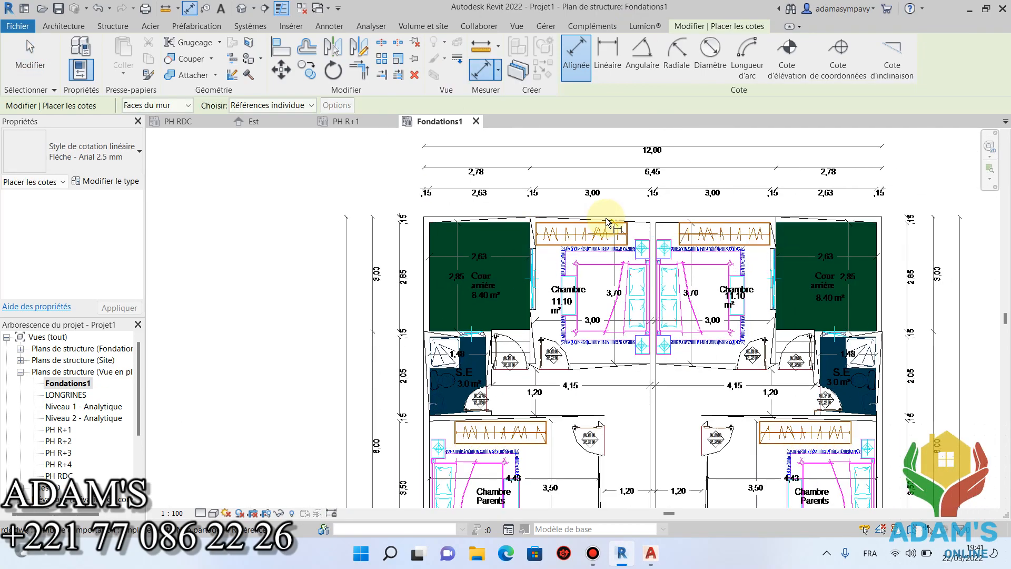
{"action": "middle_click_drag", "start_coordinate": [574, 319], "coordinate": [598, 255]}
{"action": "scroll", "coordinate": [614, 319], "scroll_direction": "up", "scroll_amount": 5}
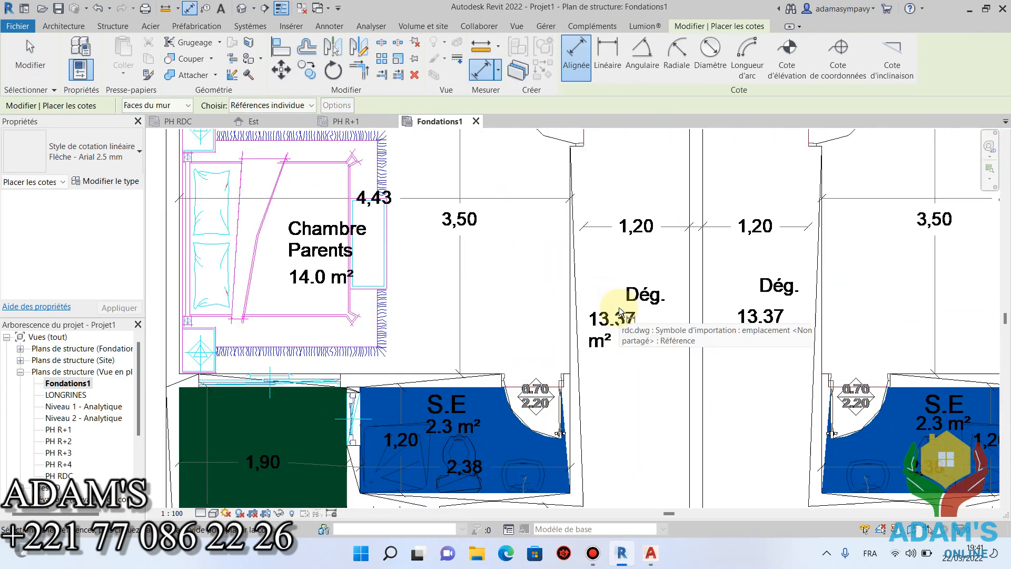
{"action": "scroll", "coordinate": [614, 319], "scroll_direction": "down", "scroll_amount": 5}
{"action": "middle_click_drag", "start_coordinate": [580, 343], "coordinate": [560, 198]}
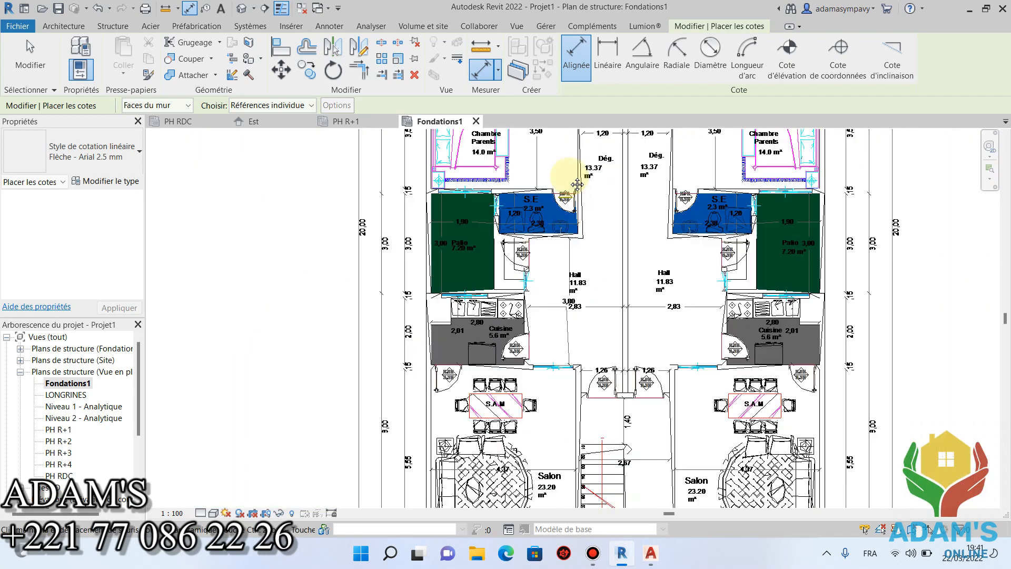
{"action": "scroll", "coordinate": [579, 358], "scroll_direction": "up", "scroll_amount": 4}
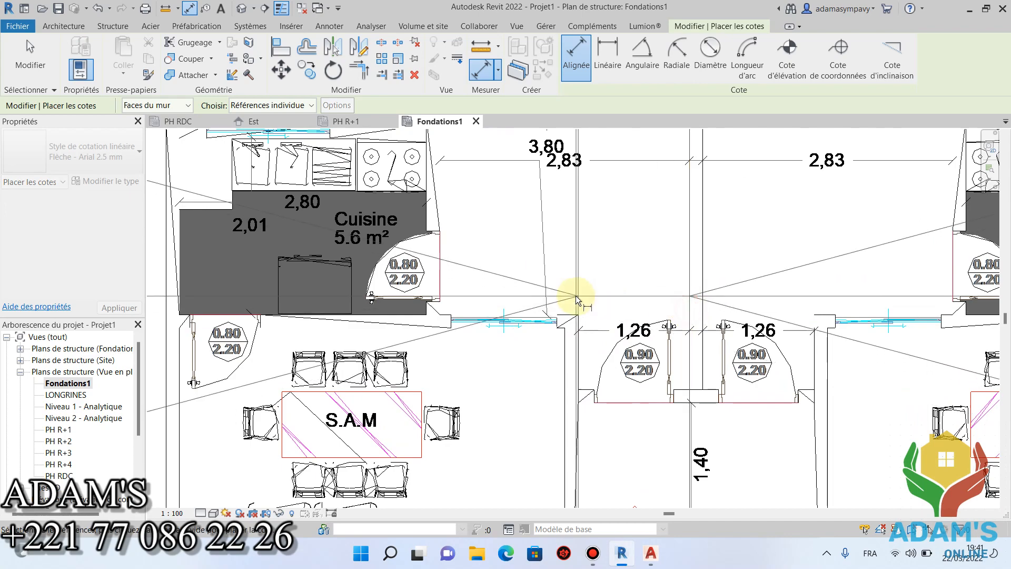
{"action": "scroll", "coordinate": [588, 291], "scroll_direction": "down", "scroll_amount": 3}
{"action": "scroll", "coordinate": [588, 288], "scroll_direction": "down", "scroll_amount": 3}
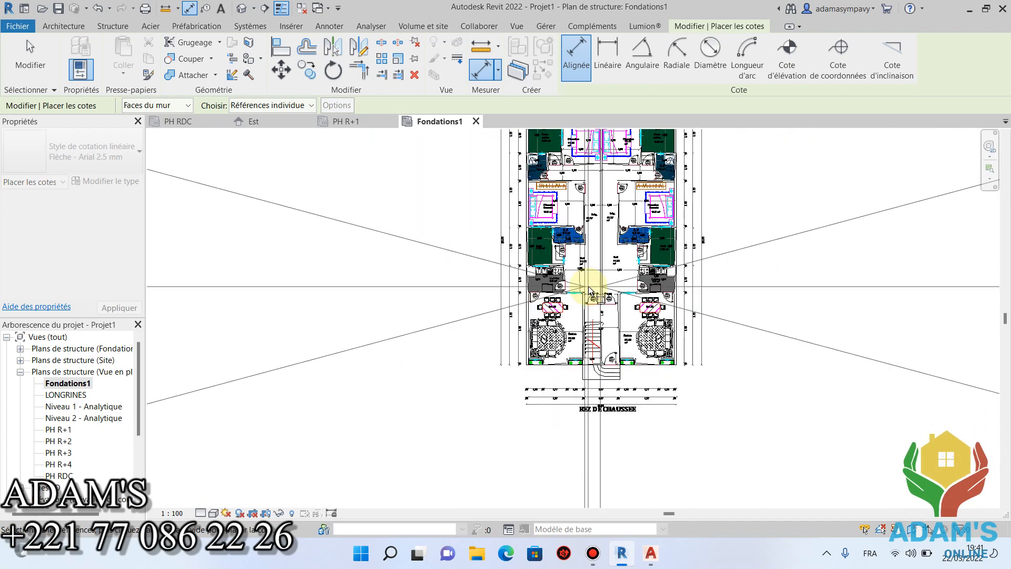
{"action": "scroll", "coordinate": [589, 286], "scroll_direction": "up", "scroll_amount": 5}
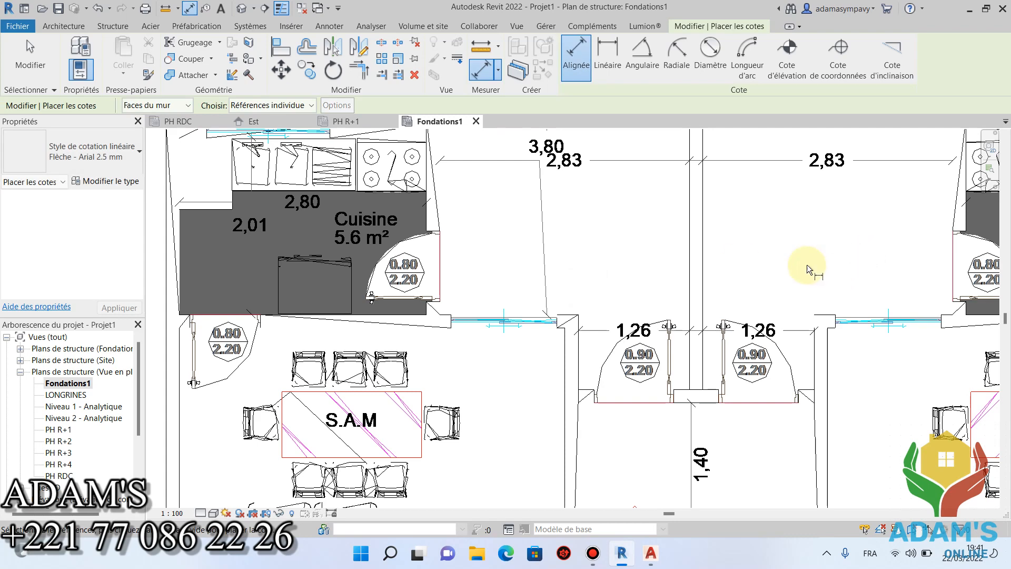
{"action": "scroll", "coordinate": [621, 285], "scroll_direction": "down", "scroll_amount": 10}
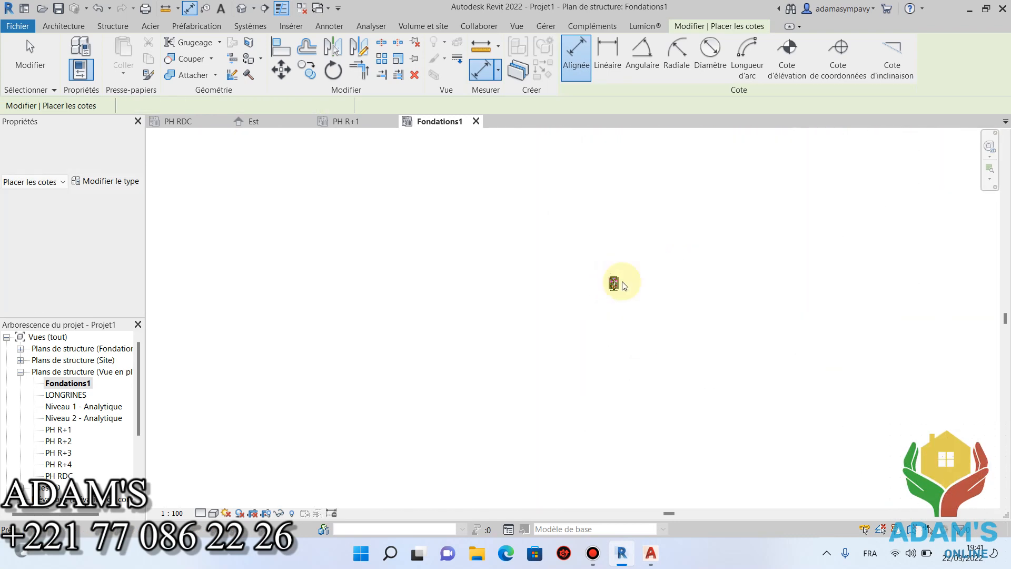
{"action": "key", "text": "Escape"}
{"action": "key", "text": "Escape"}
Select the linked rdc plan and delete all of its layers
{"action": "left_click_drag", "start_coordinate": [663, 233], "coordinate": [564, 339]}
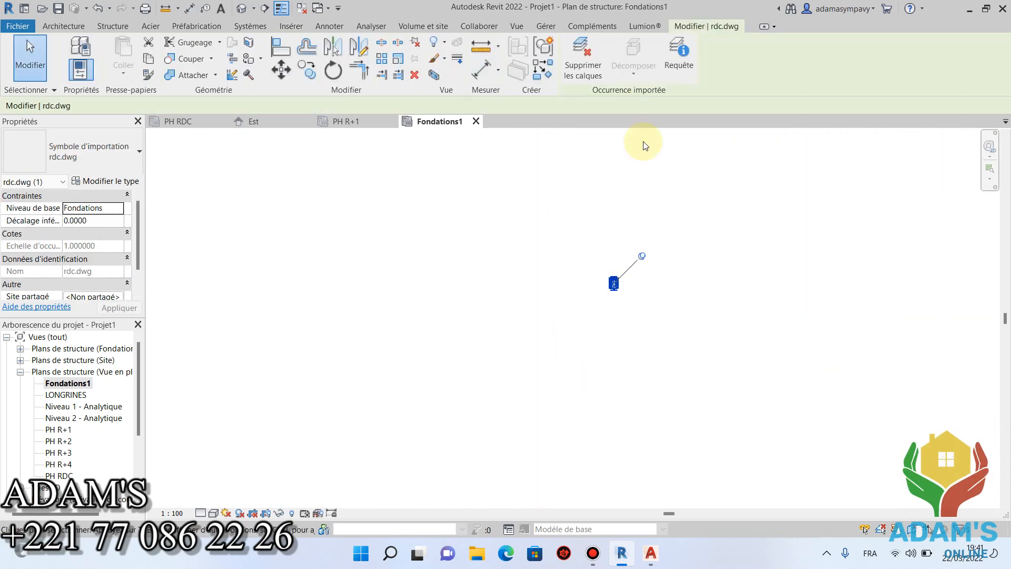
{"action": "left_click", "coordinate": [585, 77]}
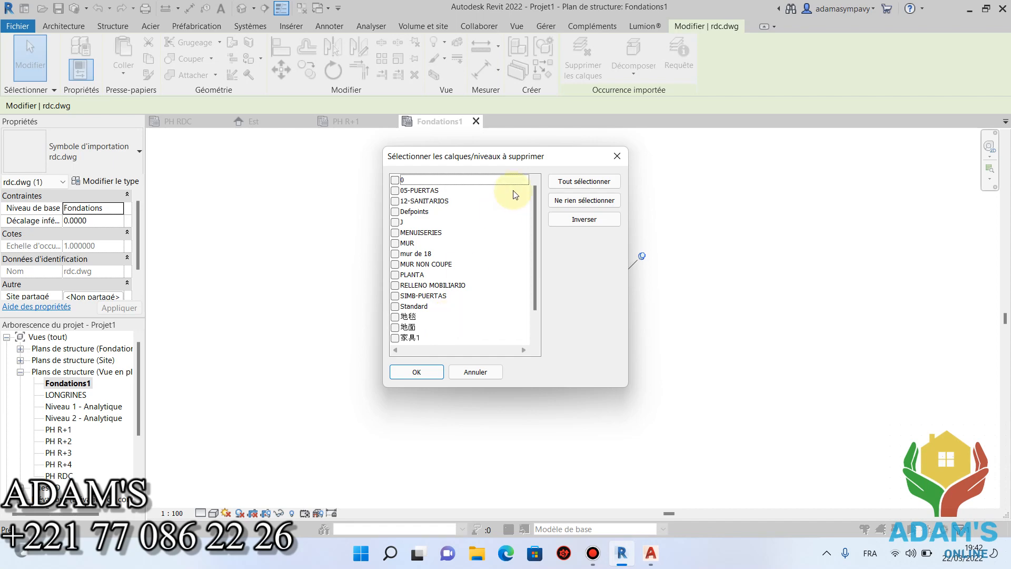
{"action": "left_click", "coordinate": [599, 184]}
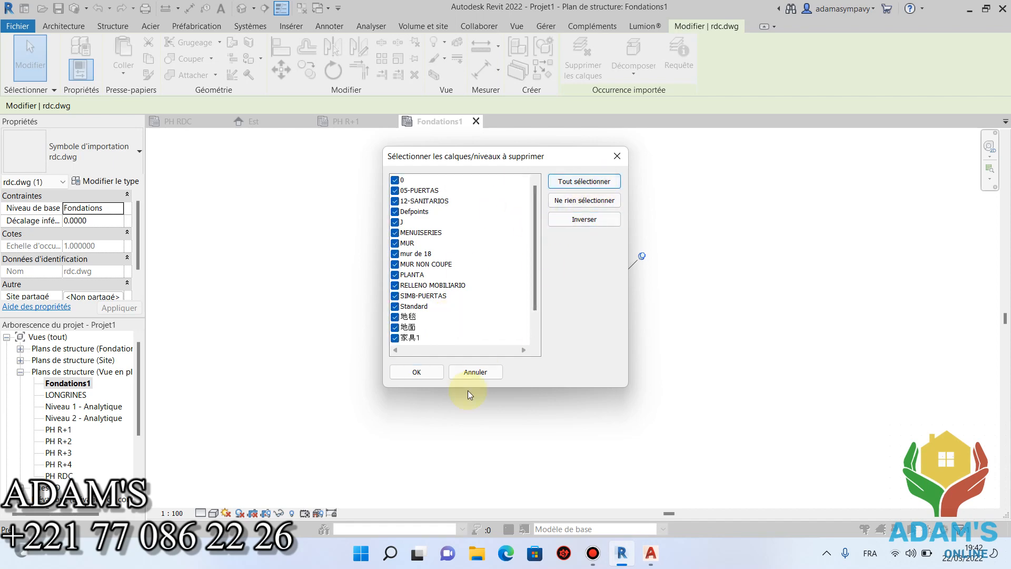
{"action": "left_click", "coordinate": [419, 372]}
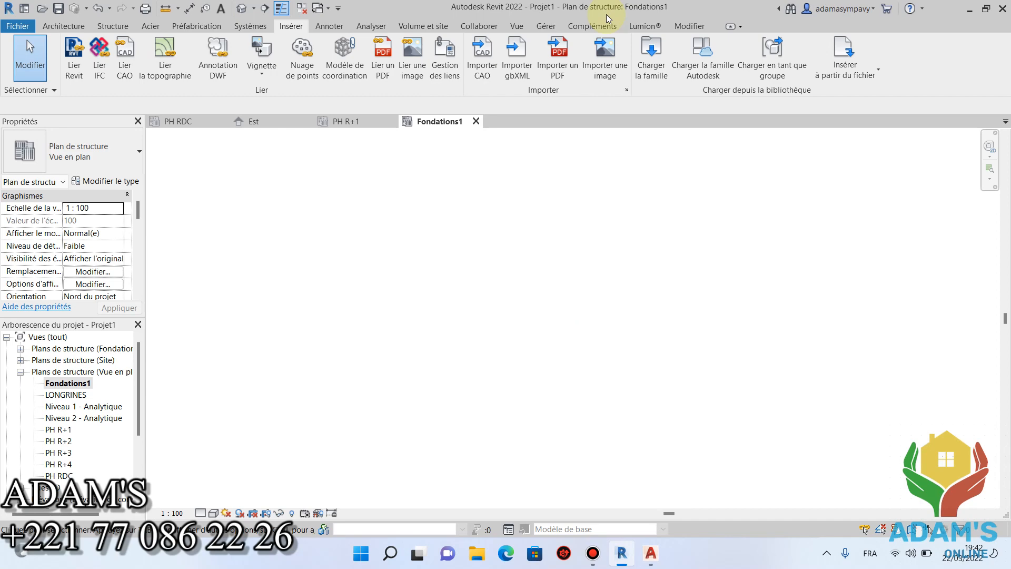
Switch to the rdc drawing in AutoCAD and check the layer of the lounge's sofa and rug lines
{"action": "mouse_move", "coordinate": [672, 549]}
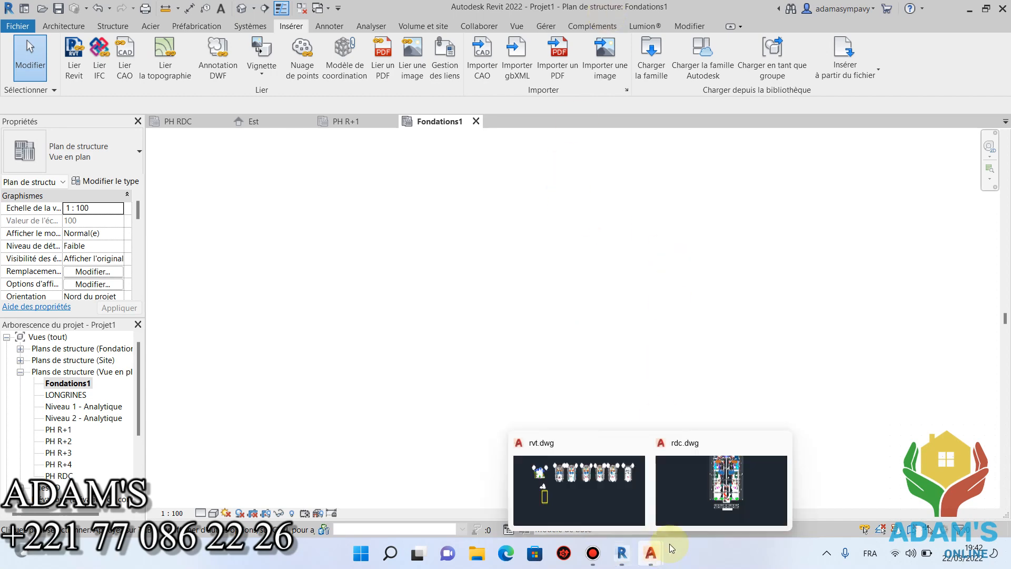
{"action": "left_click", "coordinate": [713, 492]}
{"action": "scroll", "coordinate": [477, 322], "scroll_direction": "up", "scroll_amount": 5}
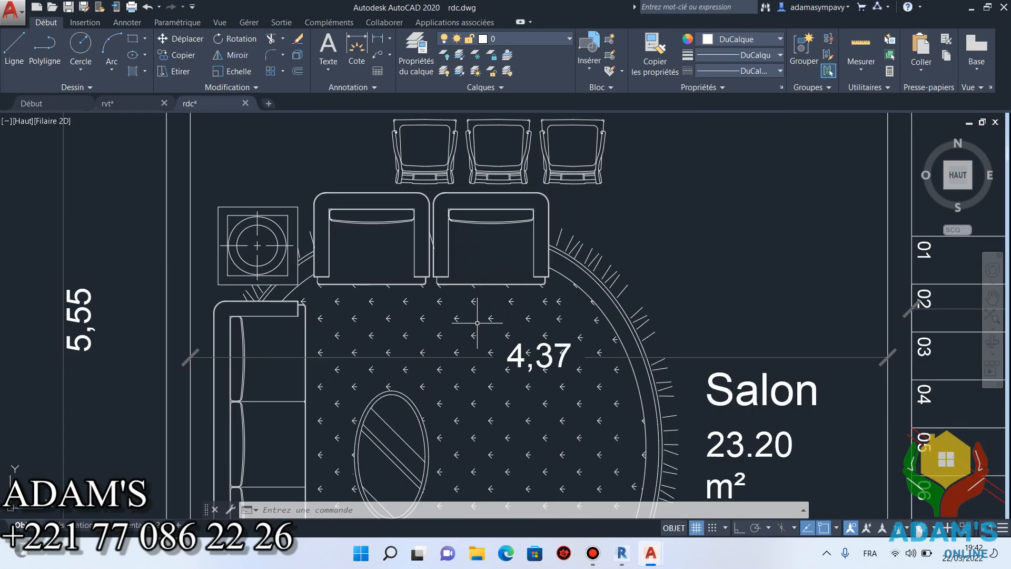
{"action": "left_click", "coordinate": [670, 287]}
{"action": "left_click", "coordinate": [472, 266]}
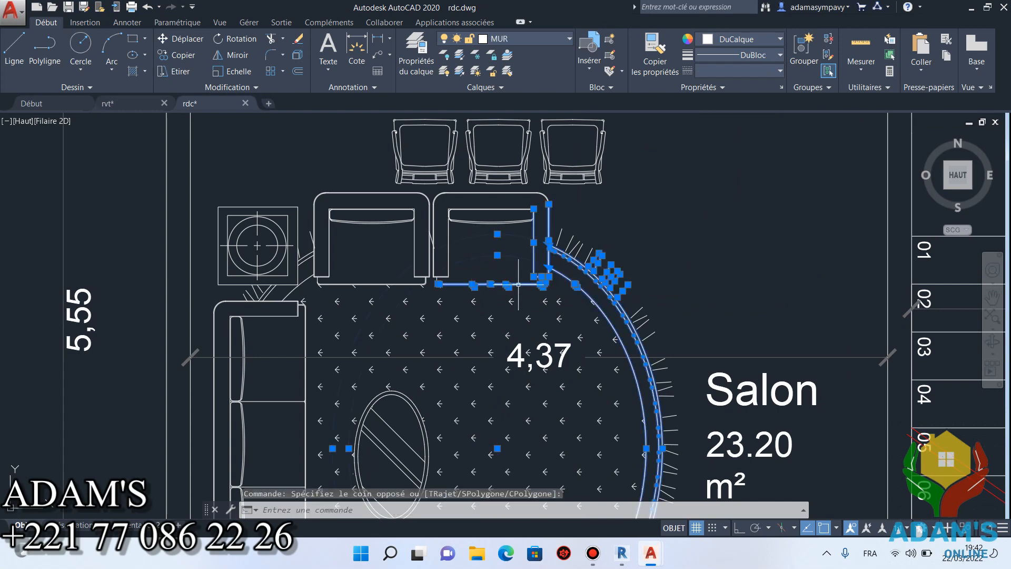
{"action": "scroll", "coordinate": [519, 284], "scroll_direction": "down", "scroll_amount": 6}
{"action": "key", "text": "Escape"}
Check the layer of the dining table's outline in the S.A.M area of the rdc drawing
{"action": "scroll", "coordinate": [586, 254], "scroll_direction": "up", "scroll_amount": 6}
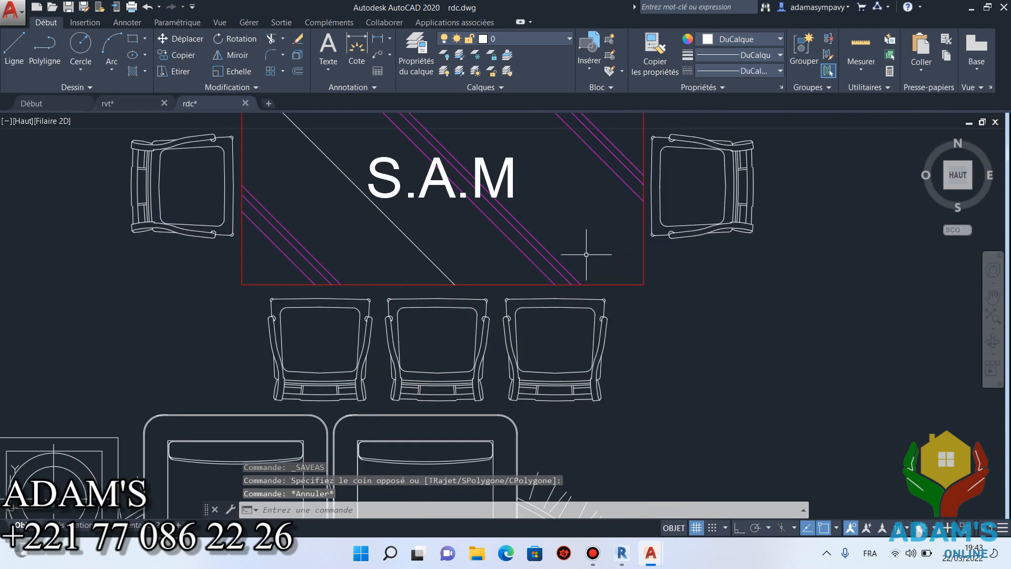
{"action": "left_click", "coordinate": [649, 297]}
{"action": "left_click", "coordinate": [638, 270]}
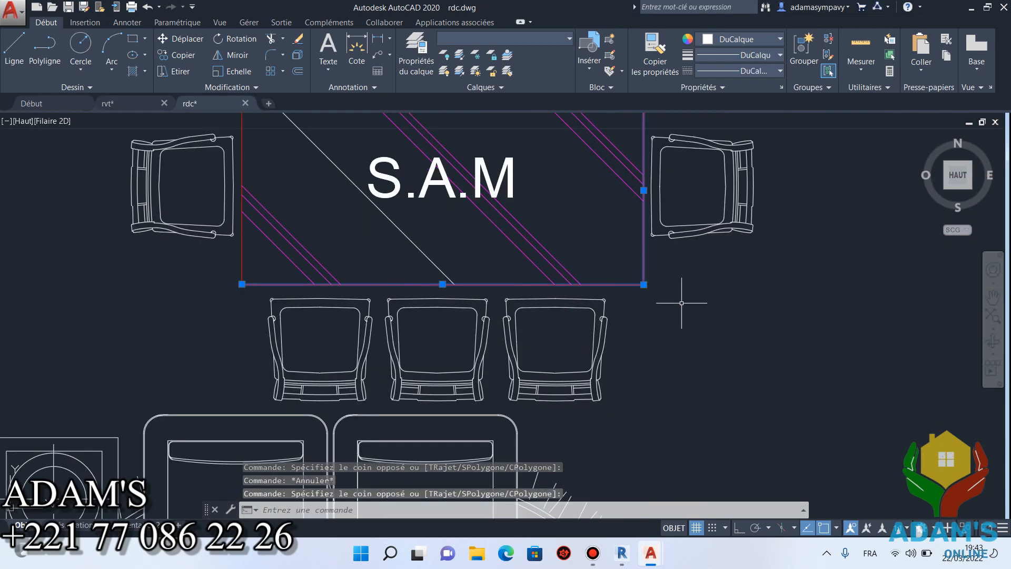
{"action": "scroll", "coordinate": [682, 302], "scroll_direction": "down", "scroll_amount": 6}
{"action": "key", "text": "Escape"}
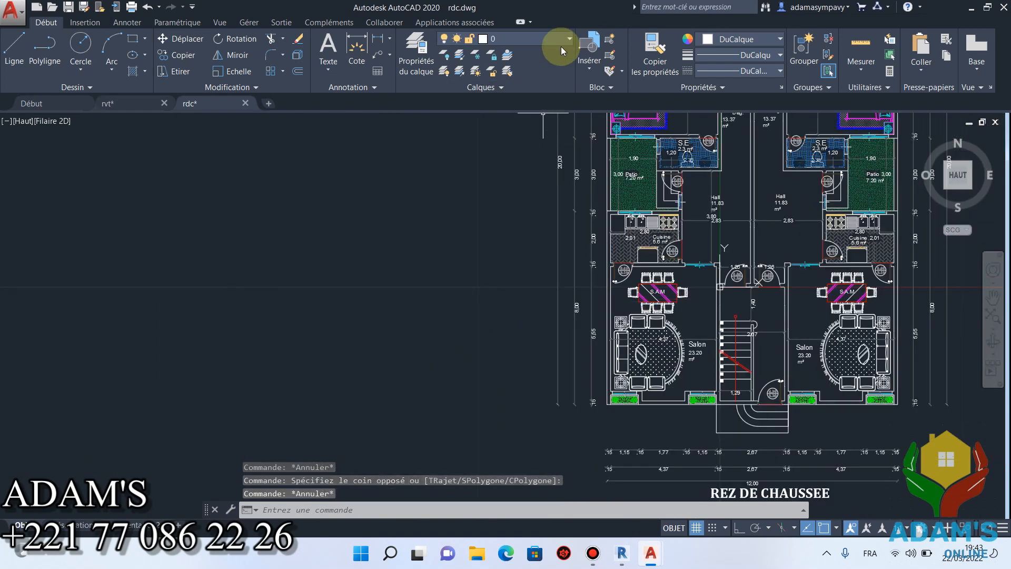
Review the rdc drawing's layer list and the overall ground floor plan
{"action": "left_click", "coordinate": [561, 40]}
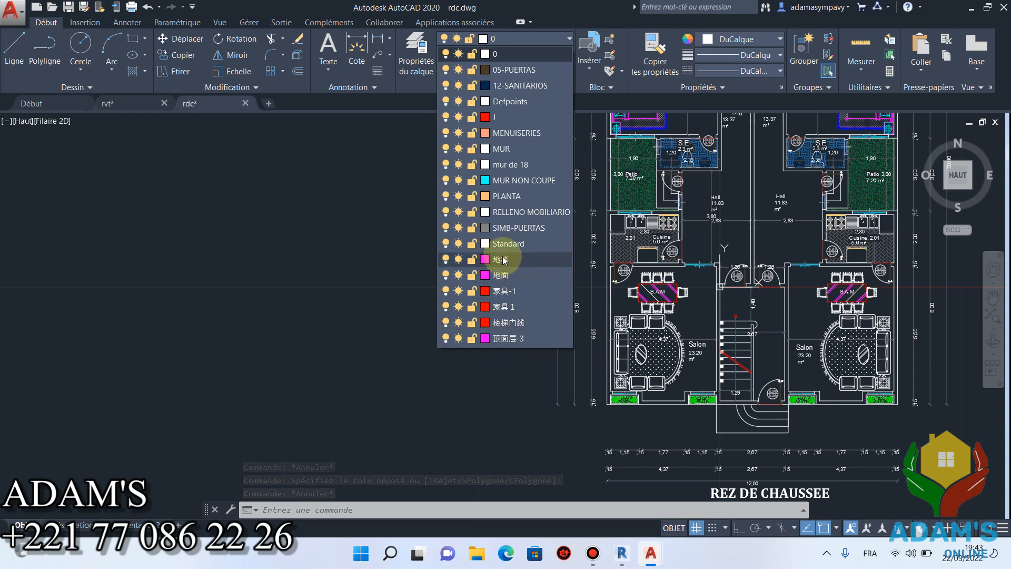
{"action": "left_click", "coordinate": [367, 282]}
{"action": "left_click", "coordinate": [469, 278]}
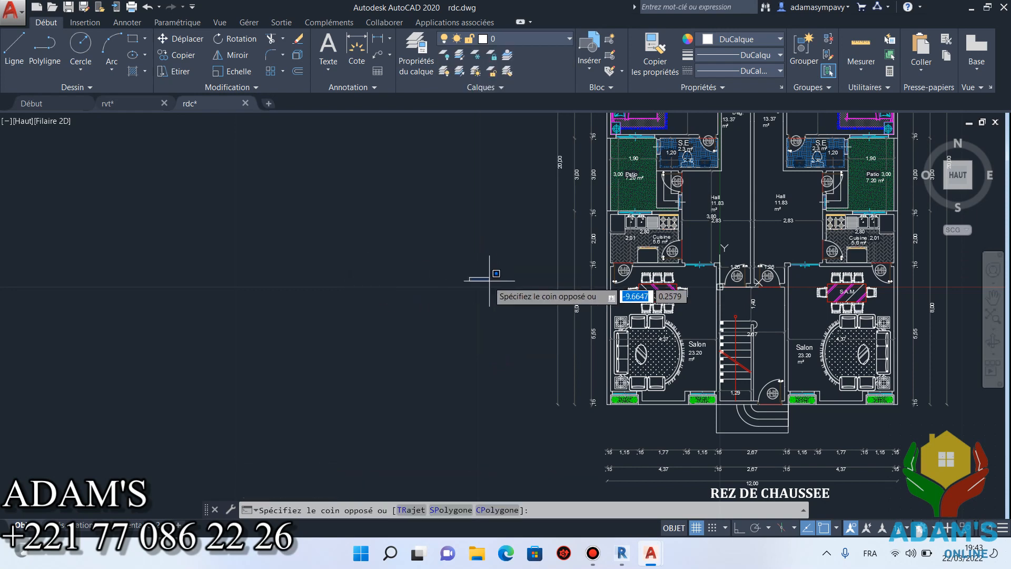
{"action": "left_click", "coordinate": [403, 243]}
{"action": "scroll", "coordinate": [520, 267], "scroll_direction": "down", "scroll_amount": 10}
{"action": "scroll", "coordinate": [570, 241], "scroll_direction": "up", "scroll_amount": 6}
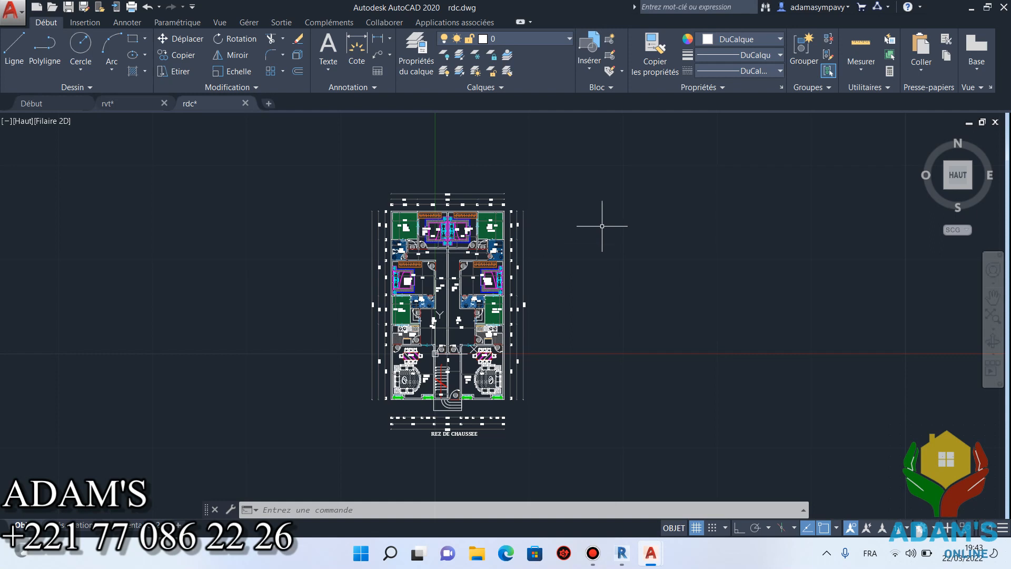
Scale the entire ground floor plan by a factor of 100 from the wall corner beside the apartment entrance door
{"action": "left_click", "coordinate": [595, 150]}
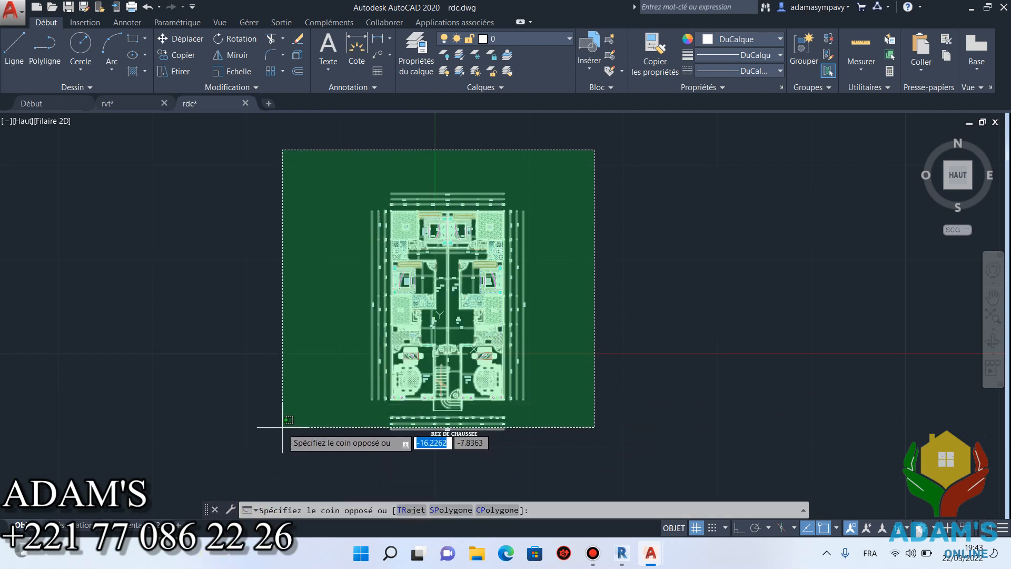
{"action": "left_click", "coordinate": [285, 451]}
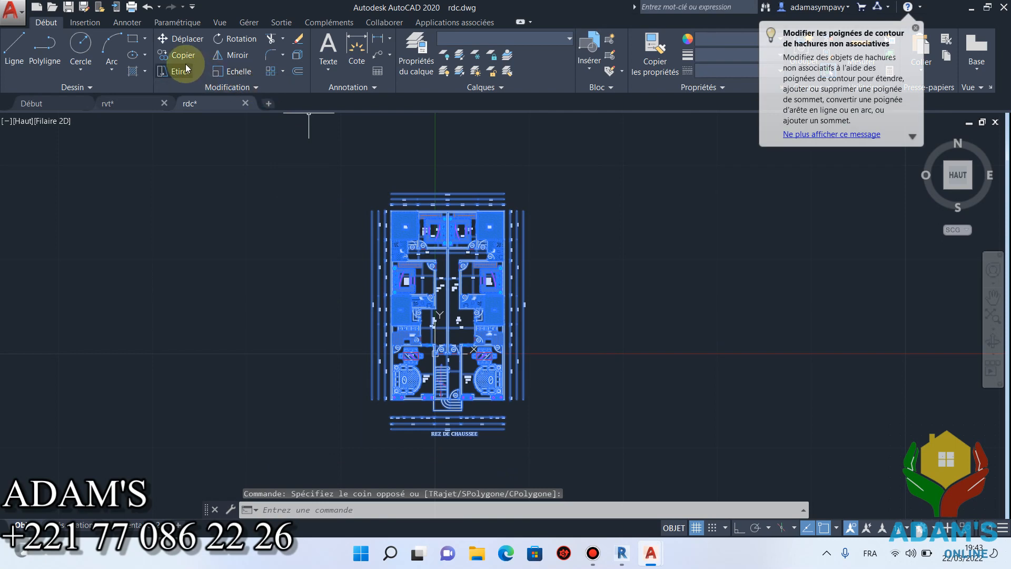
{"action": "left_click", "coordinate": [226, 71]}
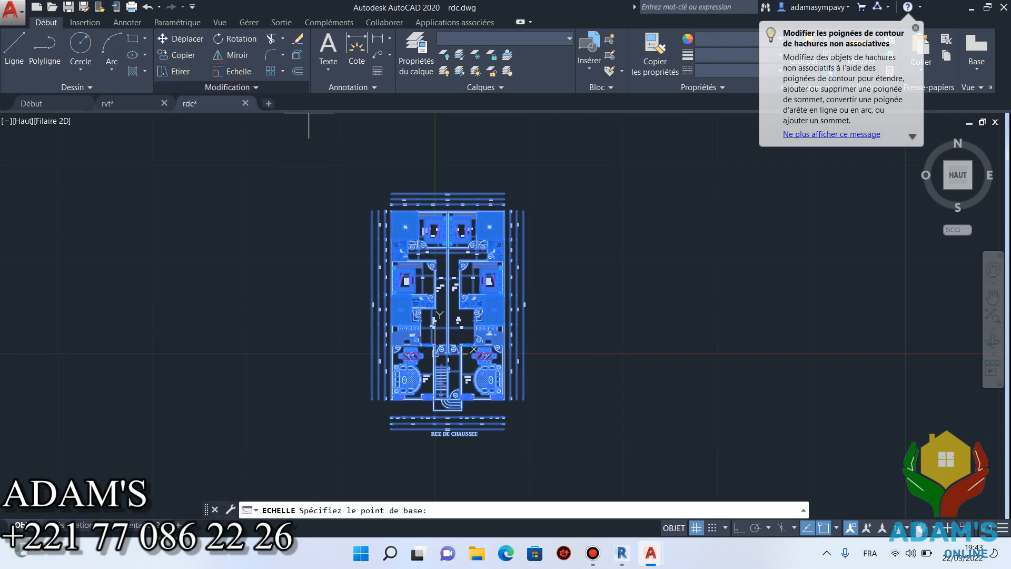
{"action": "scroll", "coordinate": [431, 387], "scroll_direction": "up", "scroll_amount": 5}
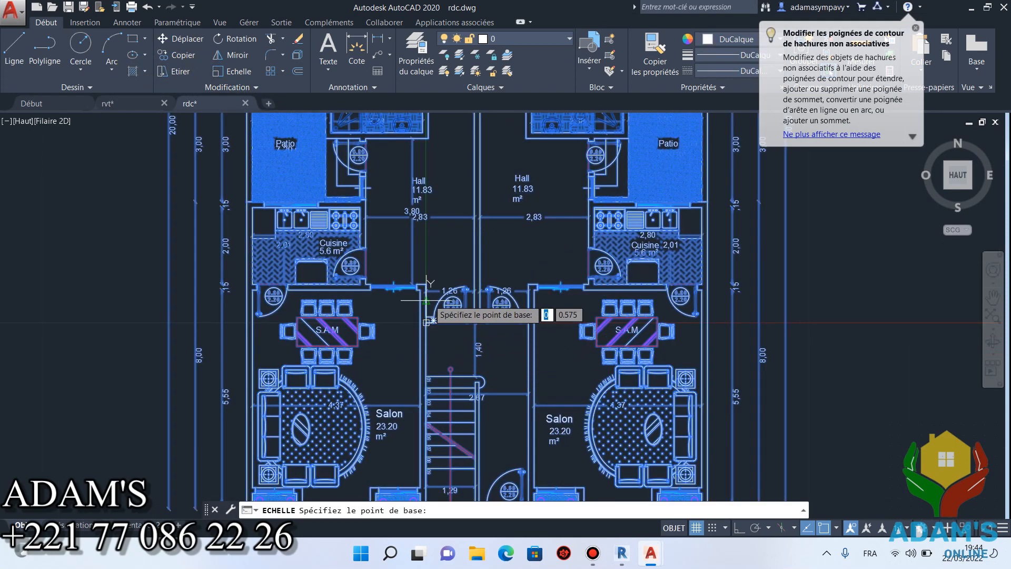
{"action": "left_click", "coordinate": [427, 287]}
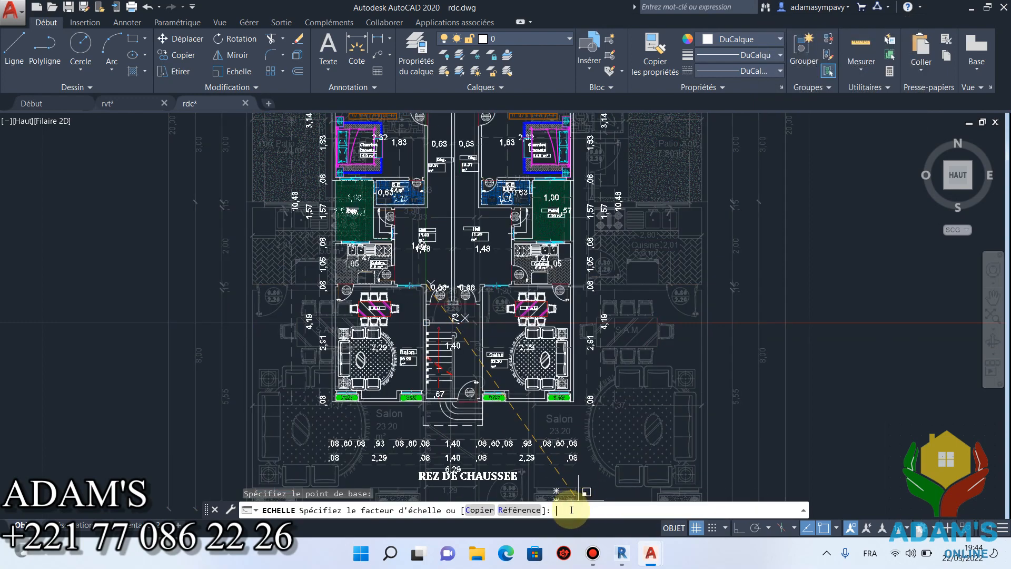
{"action": "type", "text": "100"}
{"action": "key", "text": "Return"}
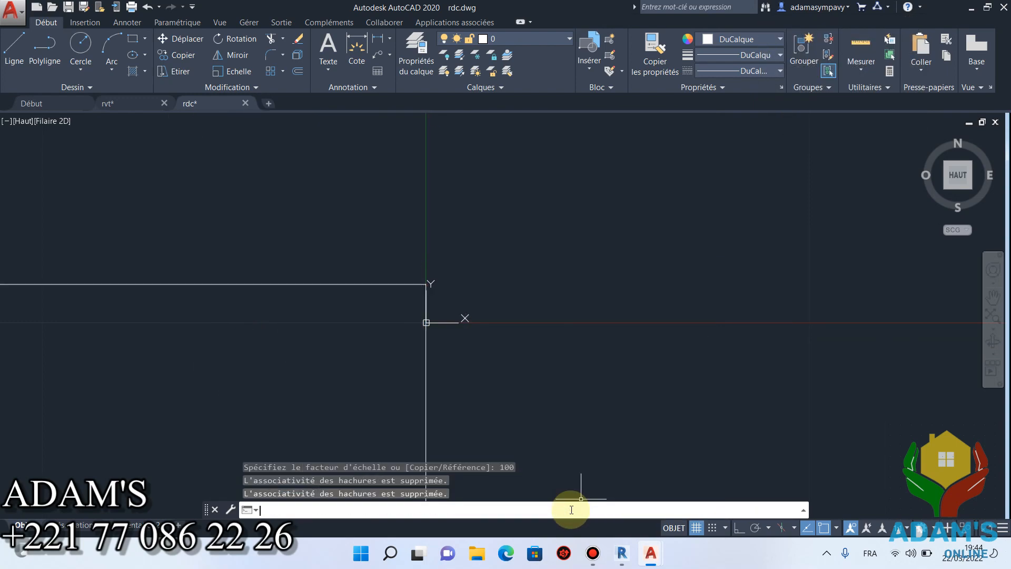
Check the extents of the scaled plan and save the rdc drawing
{"action": "scroll", "coordinate": [643, 297], "scroll_direction": "down", "scroll_amount": 15}
{"action": "scroll", "coordinate": [639, 303], "scroll_direction": "up", "scroll_amount": 6}
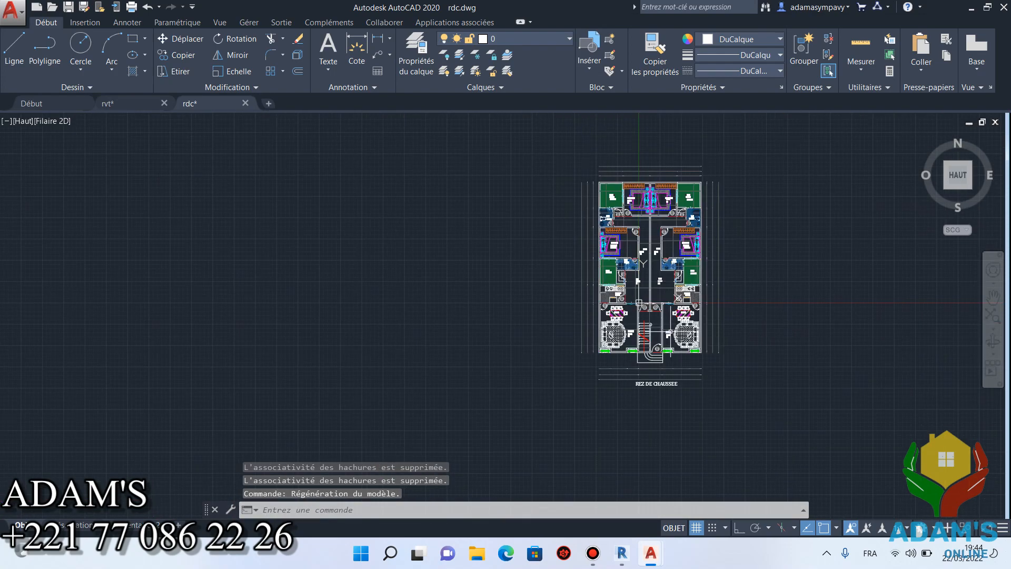
{"action": "scroll", "coordinate": [559, 230], "scroll_direction": "down", "scroll_amount": 12}
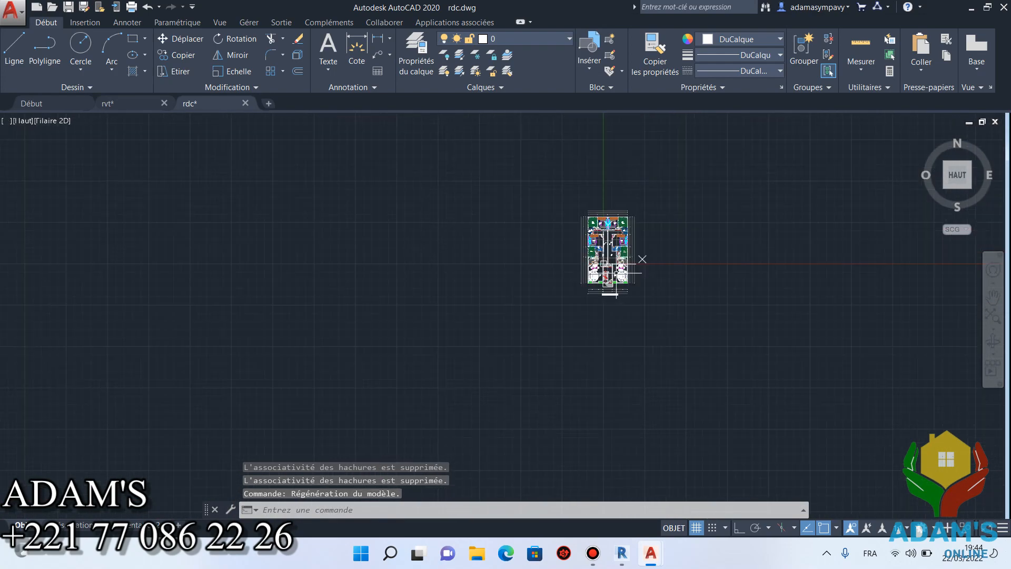
{"action": "scroll", "coordinate": [560, 272], "scroll_direction": "up", "scroll_amount": 6}
{"action": "scroll", "coordinate": [570, 310], "scroll_direction": "down", "scroll_amount": 4}
{"action": "middle_click_drag", "start_coordinate": [601, 289], "coordinate": [601, 285]}
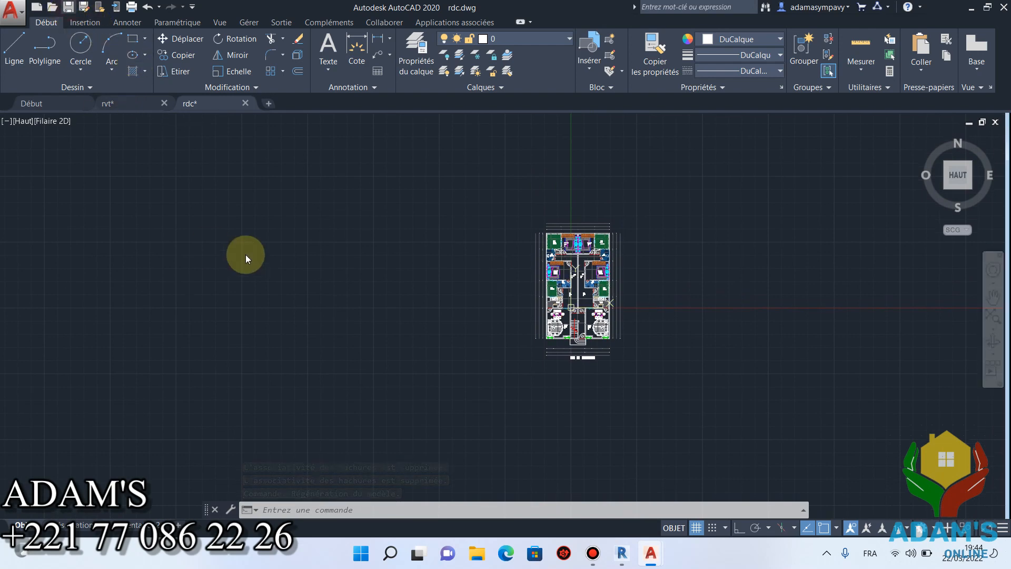
{"action": "key", "text": "ctrl+s"}
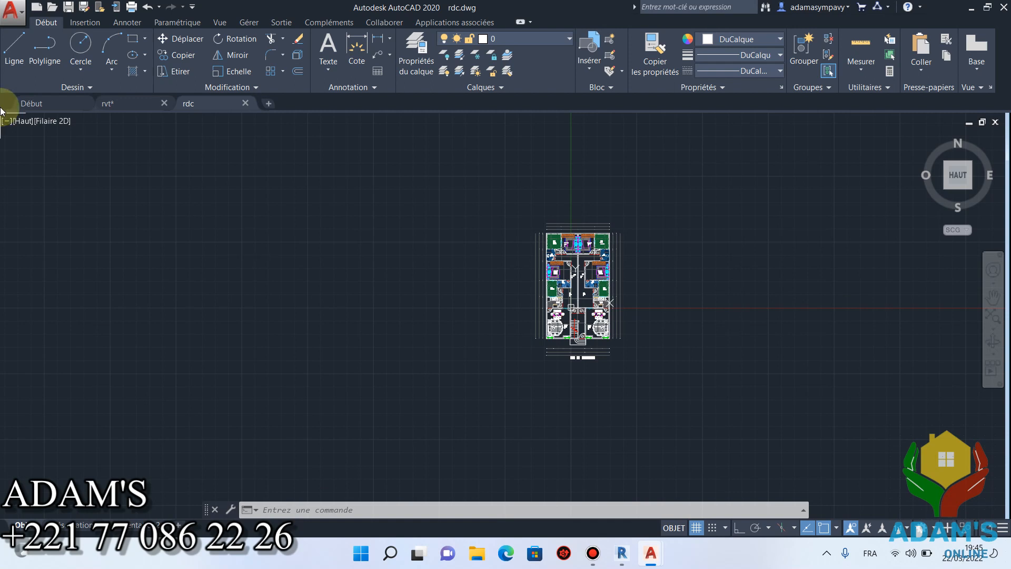
{"action": "left_click", "coordinate": [644, 420]}
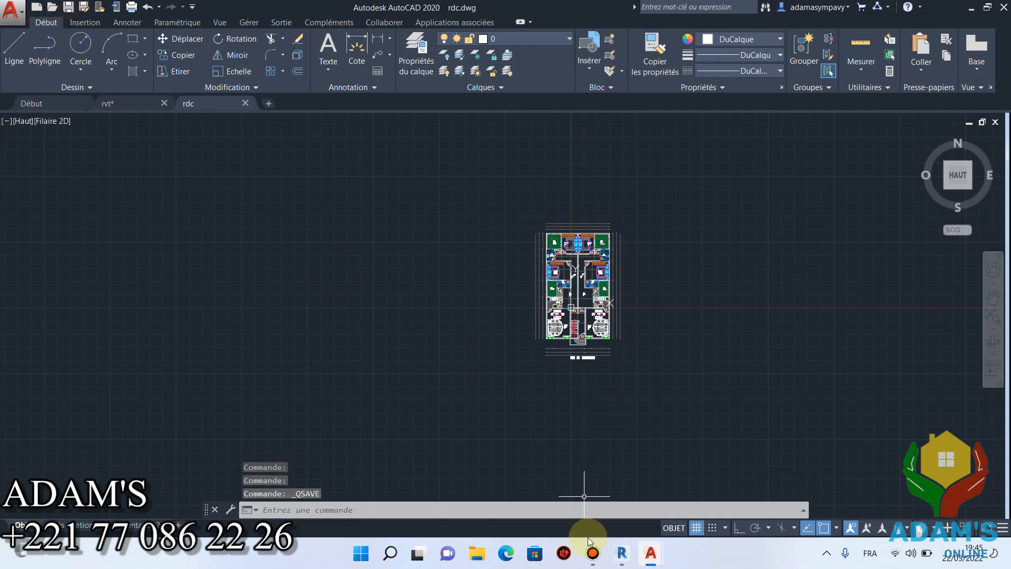
Switch to Revit and link the saved rdc drawing into the Fondations1 plan
{"action": "left_click", "coordinate": [622, 552]}
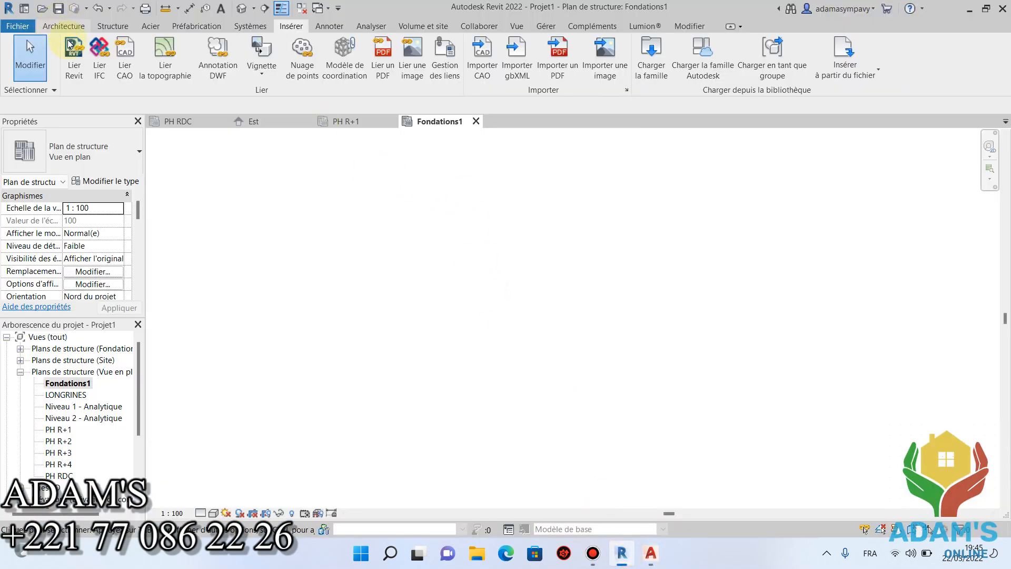
{"action": "left_click", "coordinate": [125, 50]}
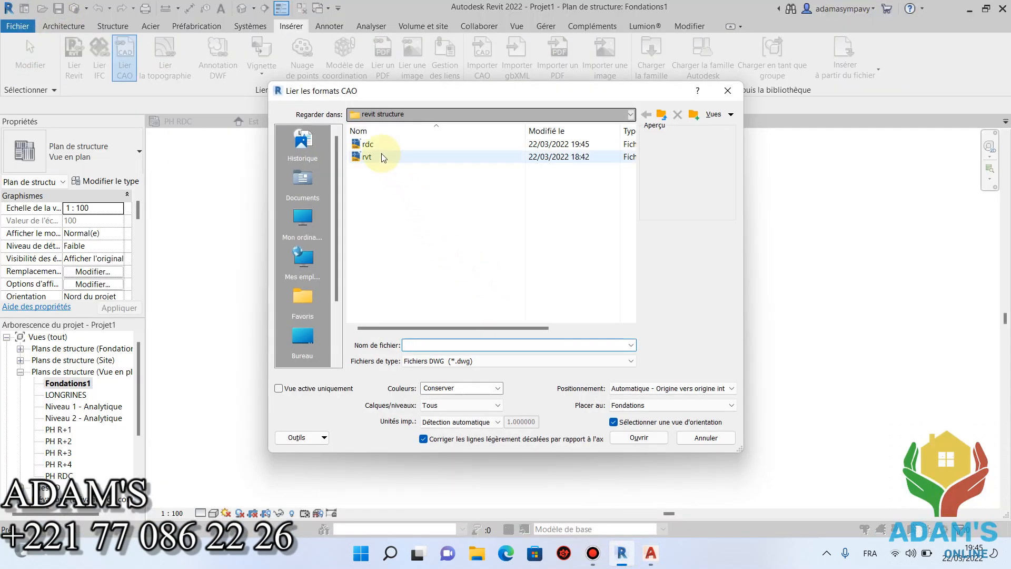
{"action": "double_click", "coordinate": [368, 144]}
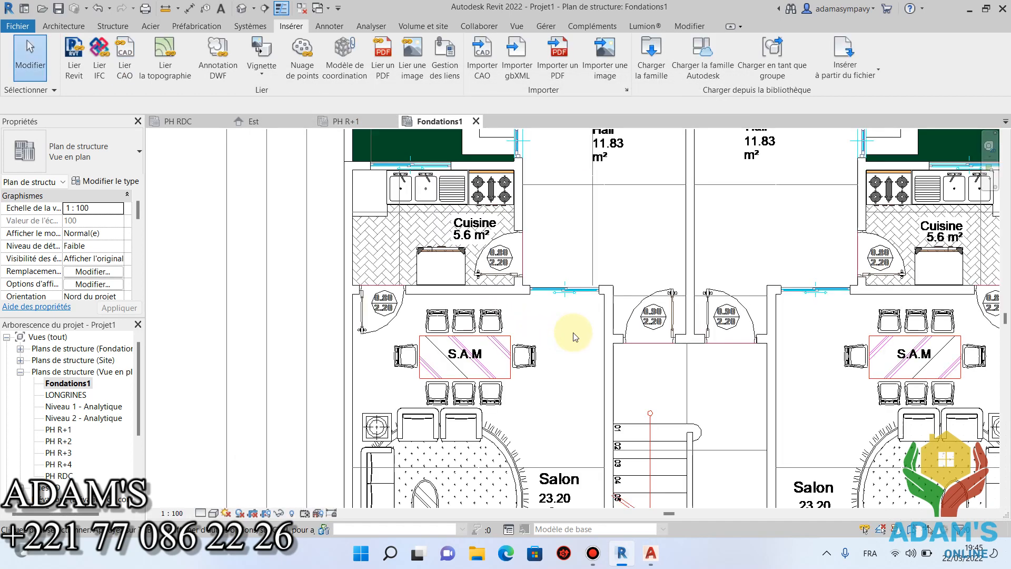
{"action": "scroll", "coordinate": [575, 337], "scroll_direction": "down", "scroll_amount": 1}
{"action": "scroll", "coordinate": [581, 298], "scroll_direction": "down", "scroll_amount": 5}
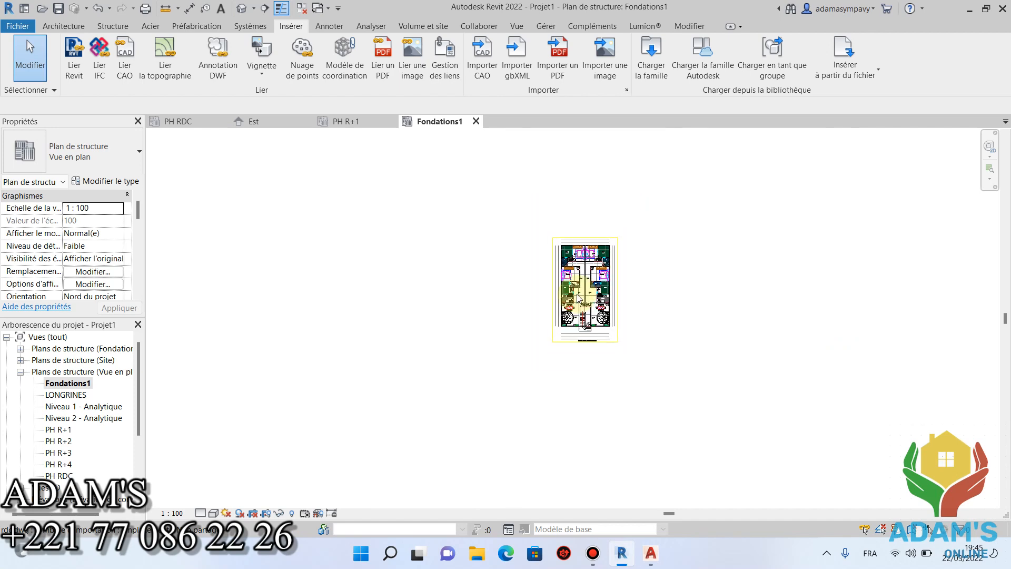
{"action": "scroll", "coordinate": [615, 337], "scroll_direction": "up", "scroll_amount": 3}
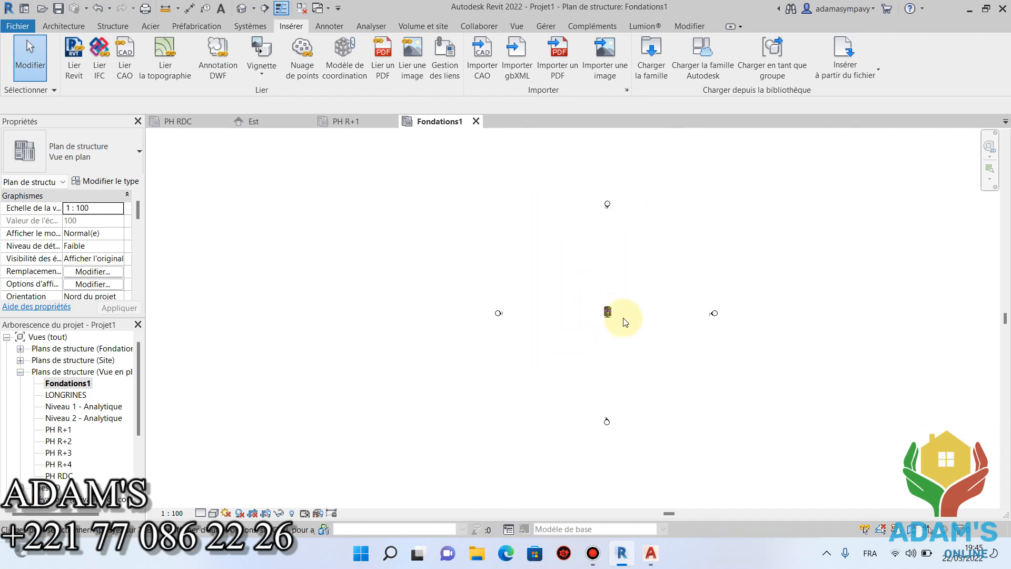
{"action": "scroll", "coordinate": [634, 335], "scroll_direction": "up", "scroll_amount": 8}
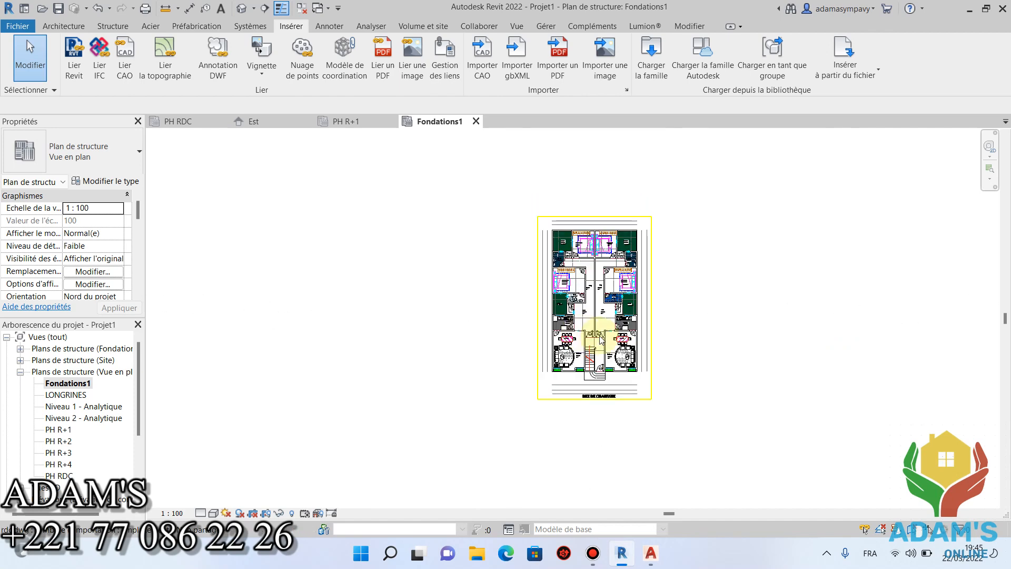
Check the width between the walls behind the apartment entrance door with the Aligned Dimension tool, without placing a dimension
{"action": "left_click", "coordinate": [190, 8]}
{"action": "scroll", "coordinate": [587, 271], "scroll_direction": "up", "scroll_amount": 3}
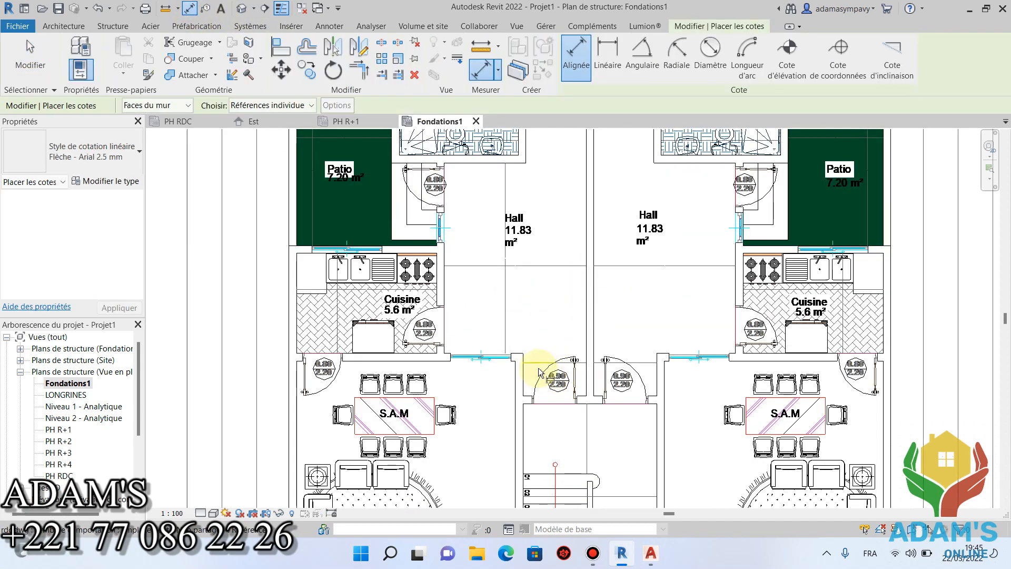
{"action": "scroll", "coordinate": [519, 372], "scroll_direction": "up", "scroll_amount": 2}
{"action": "left_click", "coordinate": [638, 312]}
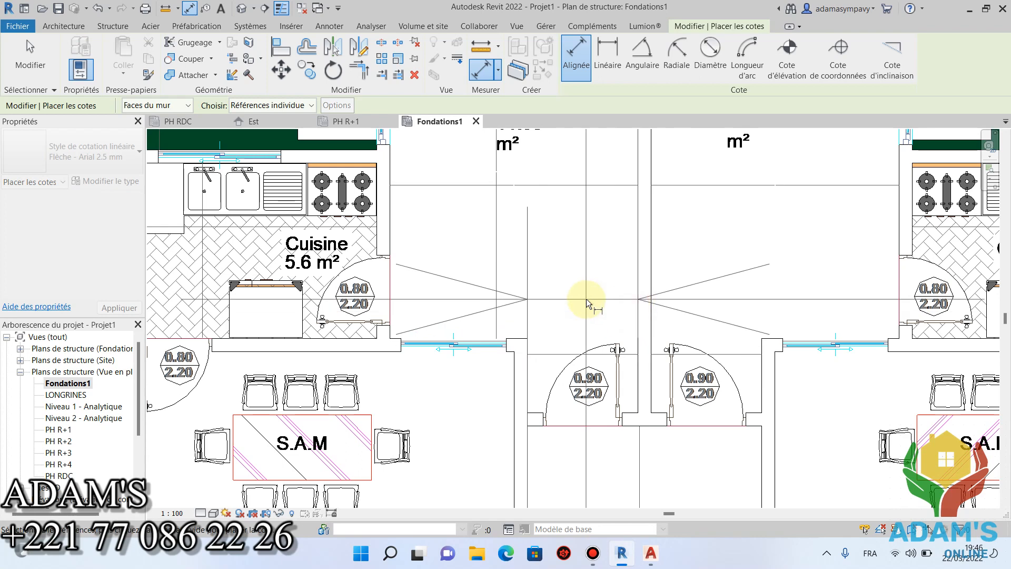
{"action": "key", "text": "Escape"}
{"action": "key", "text": "Escape"}
{"action": "scroll", "coordinate": [607, 310], "scroll_direction": "down", "scroll_amount": 4}
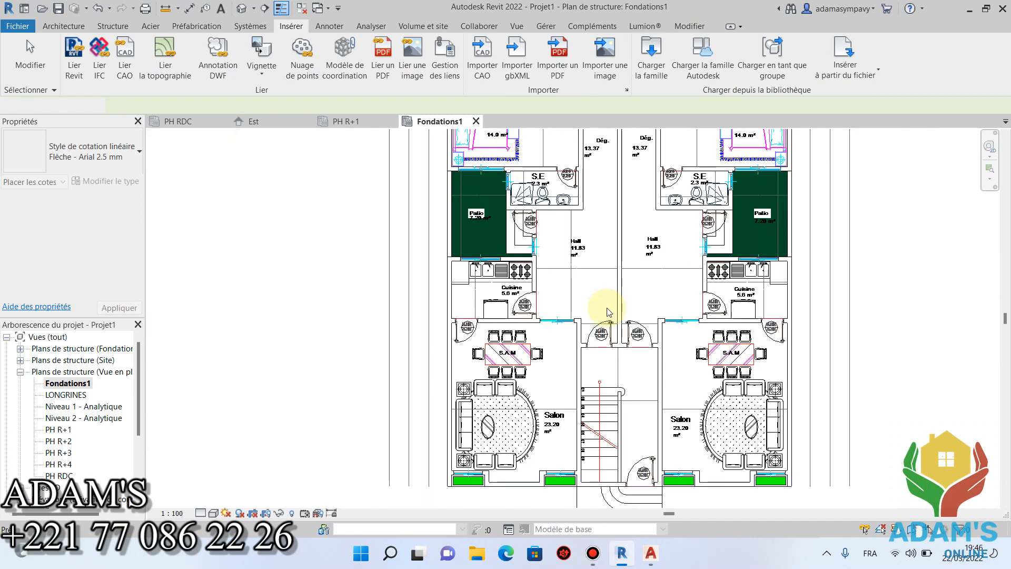
Select the linked rdc plan in Fondations1 and delete all of its layers
{"action": "scroll", "coordinate": [607, 310], "scroll_direction": "down", "scroll_amount": 5}
{"action": "left_click_drag", "start_coordinate": [688, 384], "coordinate": [521, 195]}
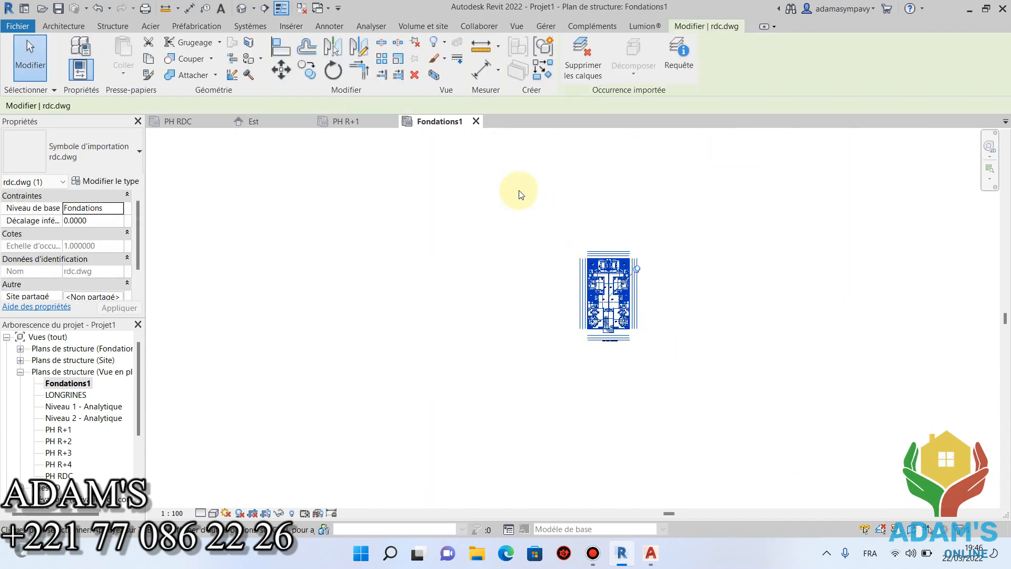
{"action": "left_click", "coordinate": [582, 58]}
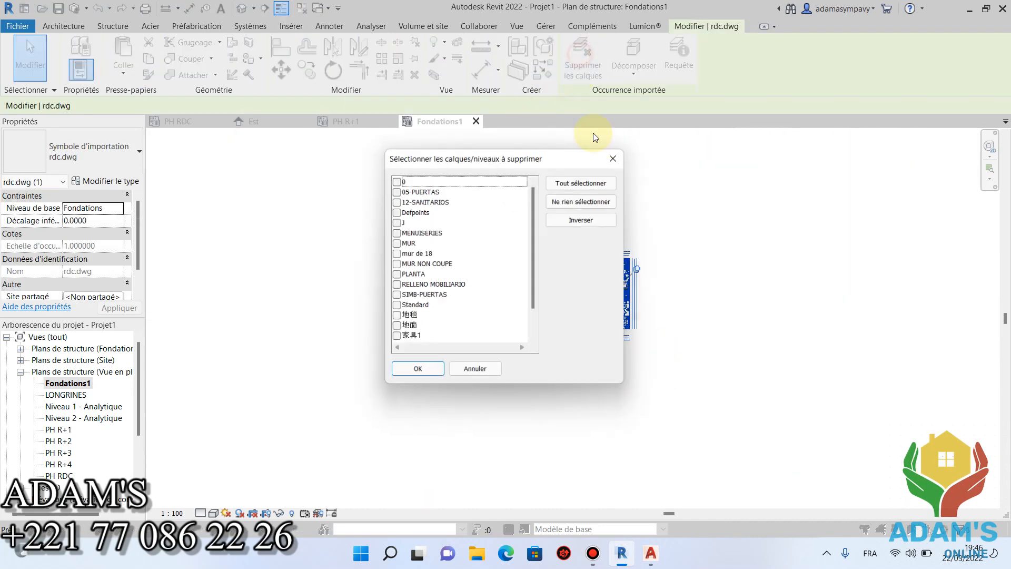
{"action": "left_click", "coordinate": [582, 181]}
{"action": "left_click", "coordinate": [418, 371]}
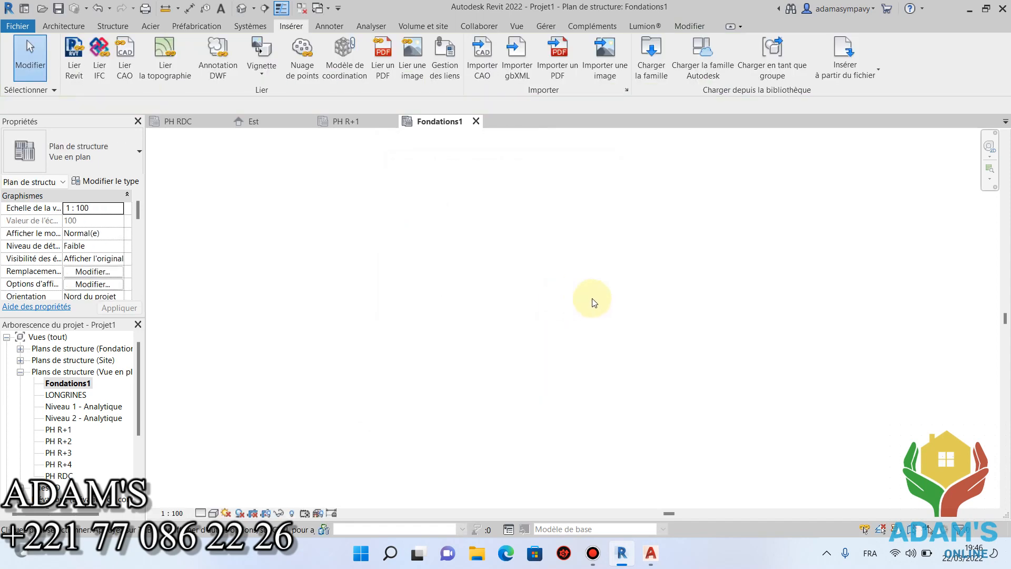
Switch to the rdc drawing in AutoCAD and undo the scaling of the plan
{"action": "mouse_move", "coordinate": [651, 553]}
{"action": "left_click", "coordinate": [722, 494]}
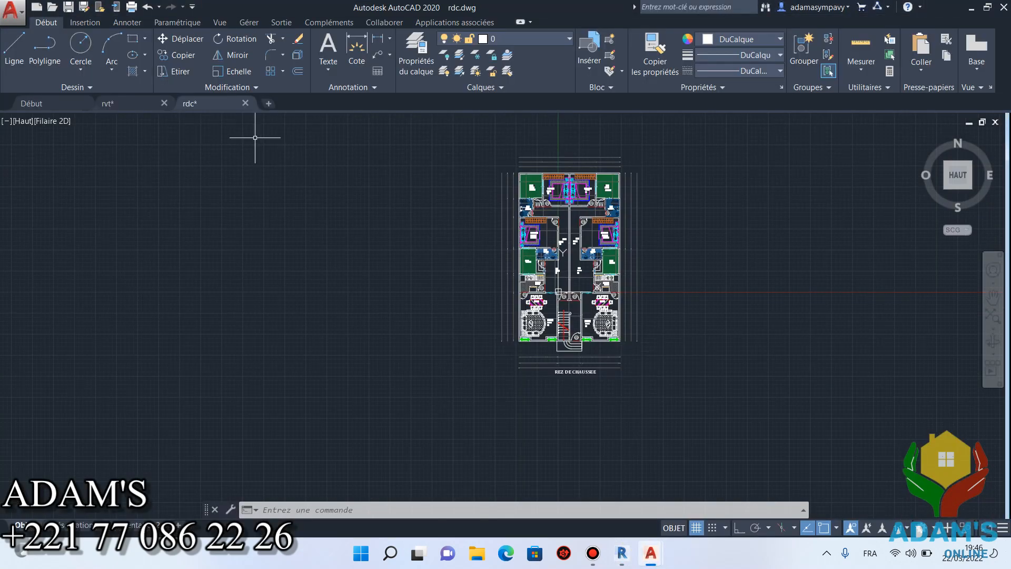
{"action": "left_click", "coordinate": [150, 7]}
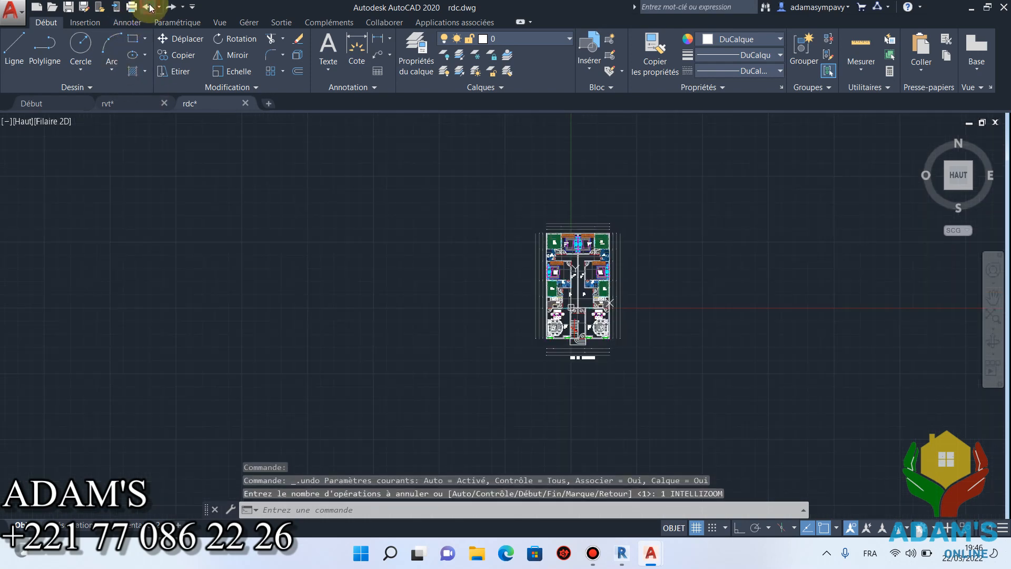
{"action": "left_click", "coordinate": [150, 7]}
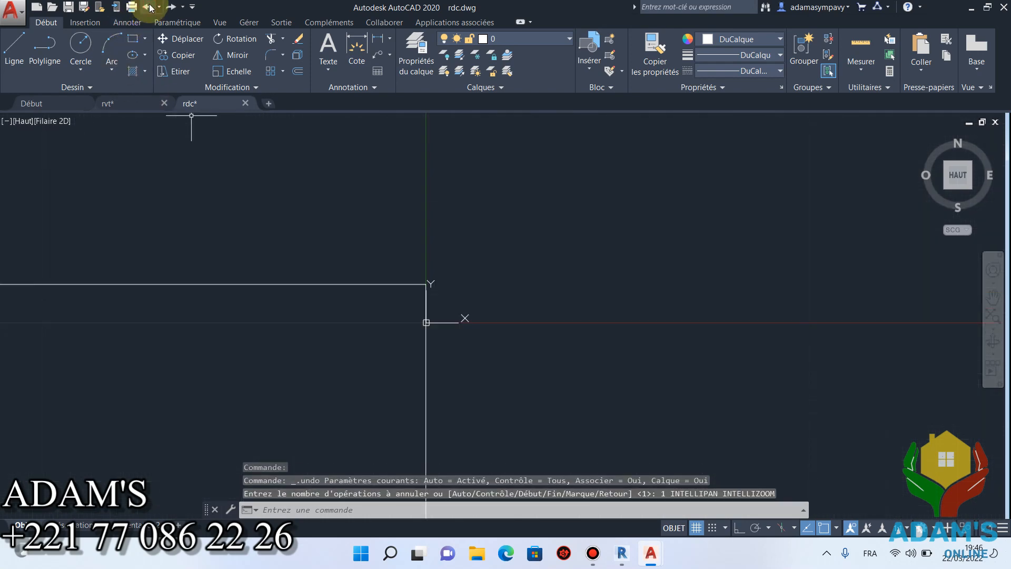
{"action": "left_click", "coordinate": [150, 7]}
{"action": "left_click", "coordinate": [150, 7]}
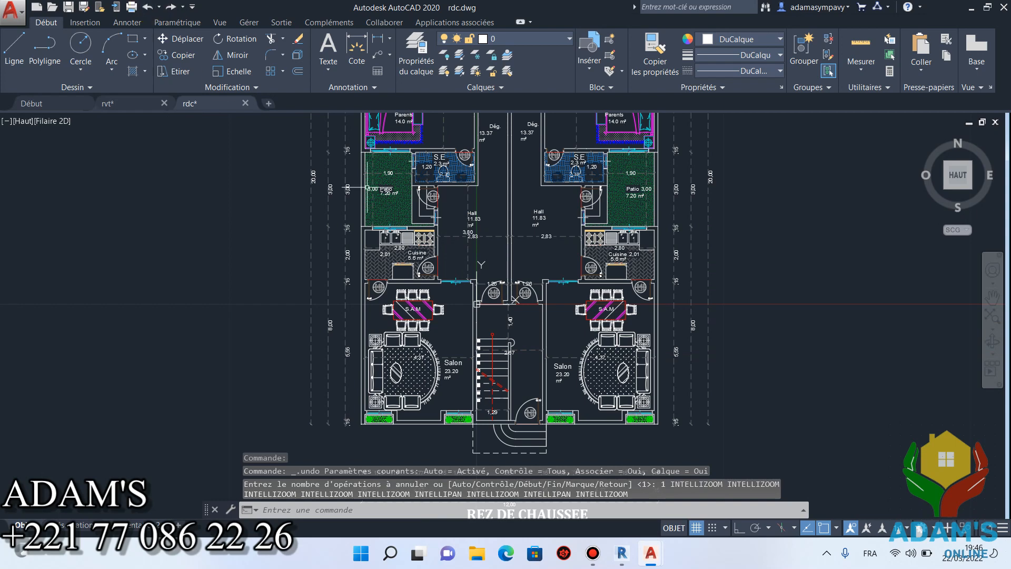
Scale the entire rdc plan by a factor of 1000 from the wall corner at the origin and save the drawing
{"action": "scroll", "coordinate": [507, 280], "scroll_direction": "down", "scroll_amount": 5}
{"action": "left_click", "coordinate": [631, 142]}
{"action": "left_click", "coordinate": [417, 379]}
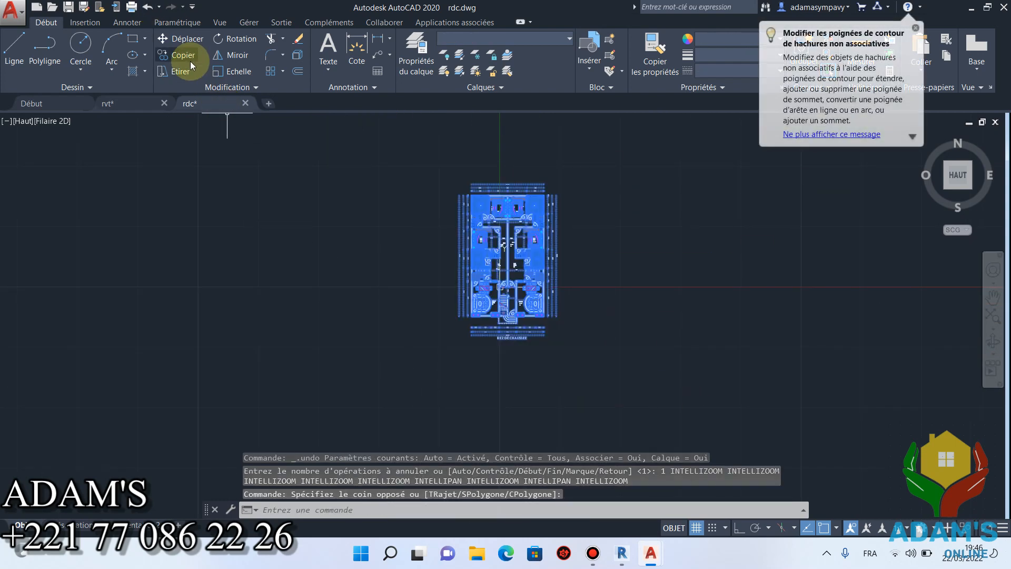
{"action": "left_click", "coordinate": [230, 71]}
{"action": "scroll", "coordinate": [505, 285], "scroll_direction": "up", "scroll_amount": 10}
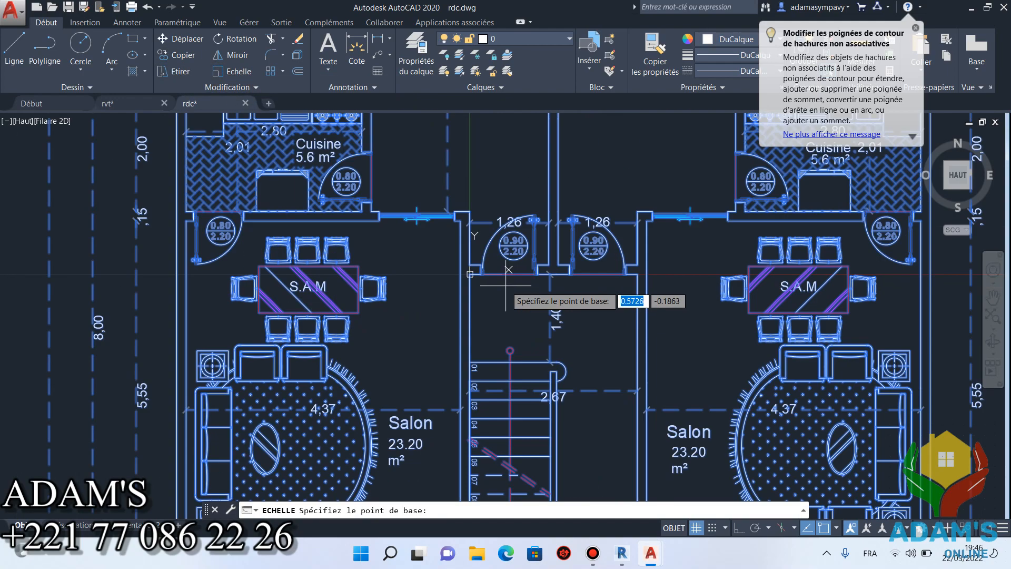
{"action": "left_click", "coordinate": [470, 274]}
{"action": "scroll", "coordinate": [557, 250], "scroll_direction": "down", "scroll_amount": 8}
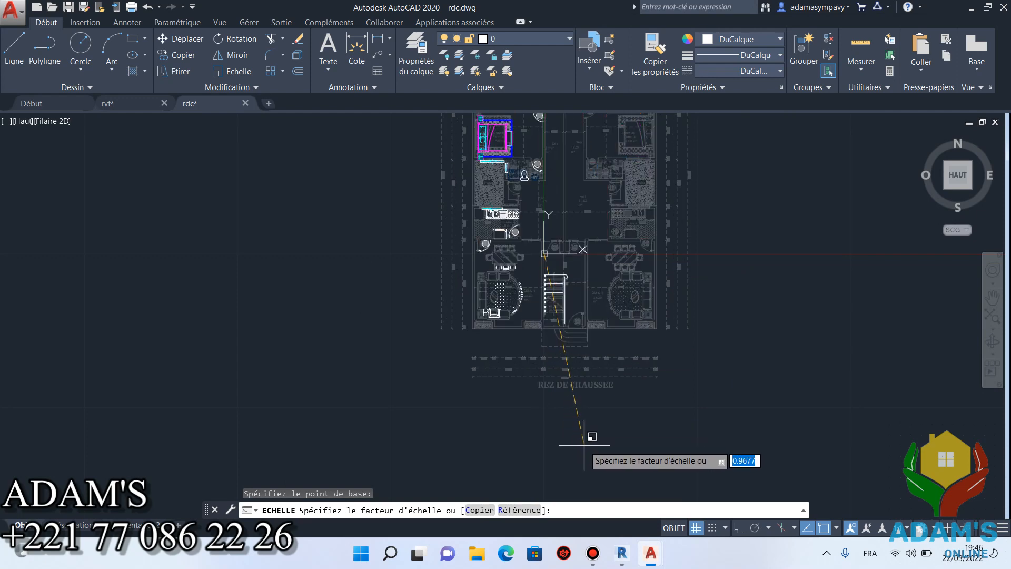
{"action": "type", "text": "100"}
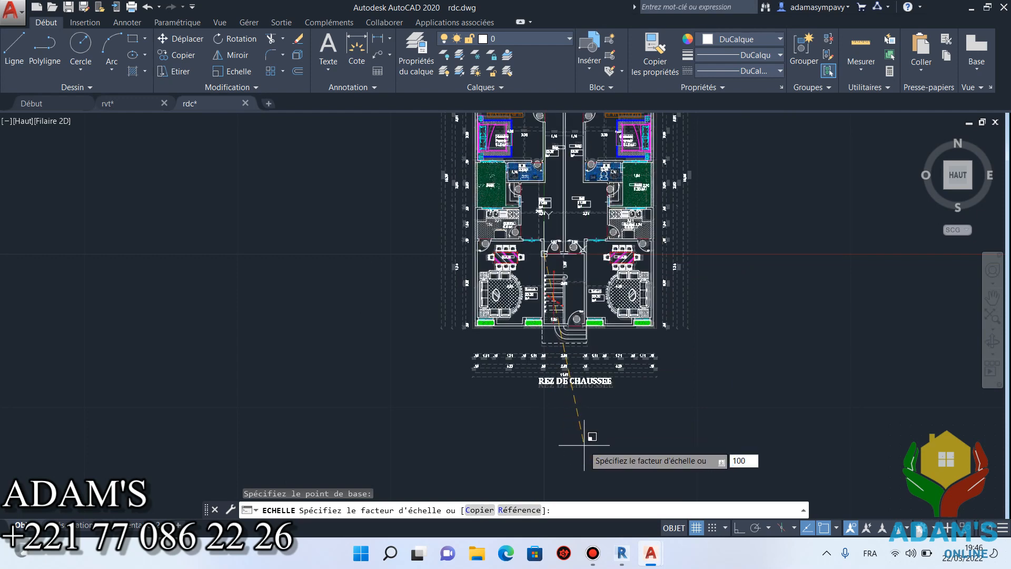
{"action": "type", "text": "0"}
{"action": "key", "text": "Return"}
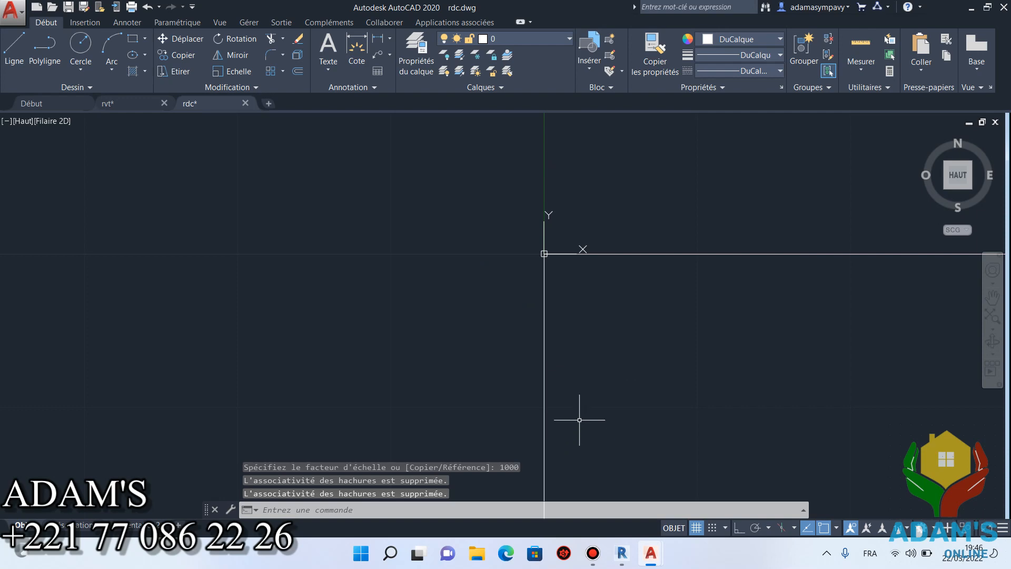
{"action": "scroll", "coordinate": [579, 419], "scroll_direction": "down", "scroll_amount": 10}
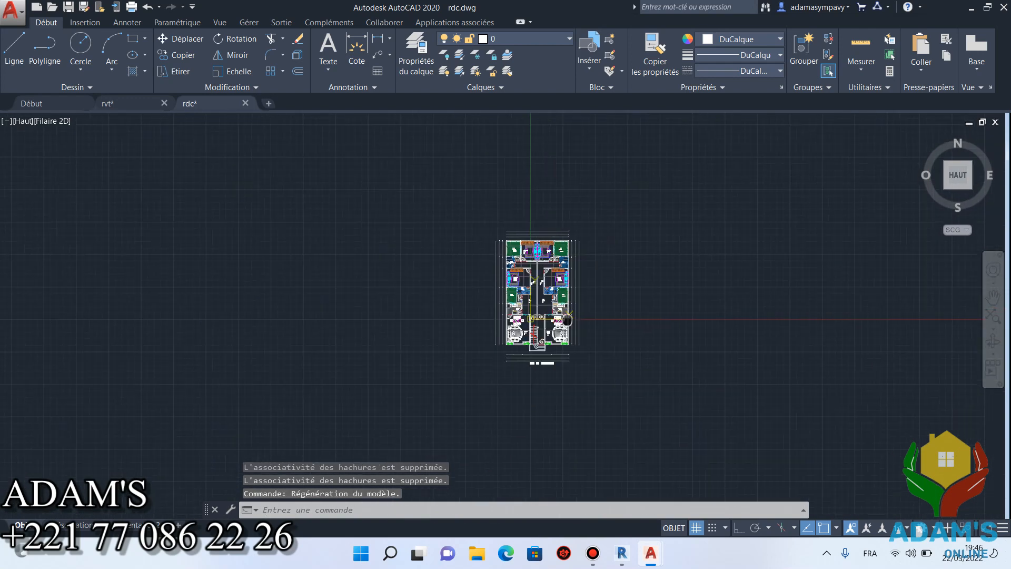
{"action": "left_click", "coordinate": [70, 10]}
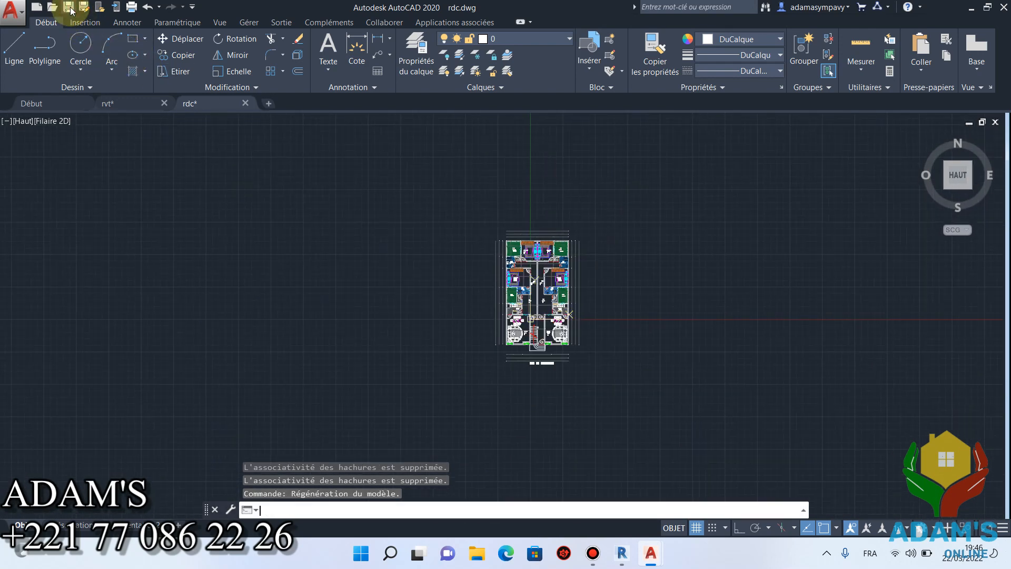
Switch to Revit and link the rescaled rdc drawing into the Fondations1 plan with origin-to-origin positioning
{"action": "left_click", "coordinate": [621, 553]}
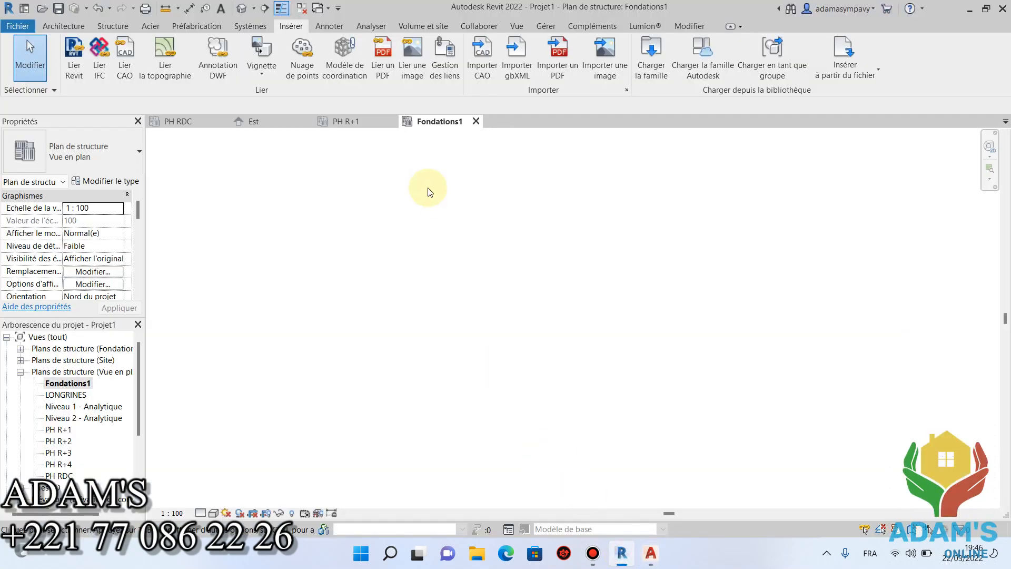
{"action": "left_click", "coordinate": [124, 58]}
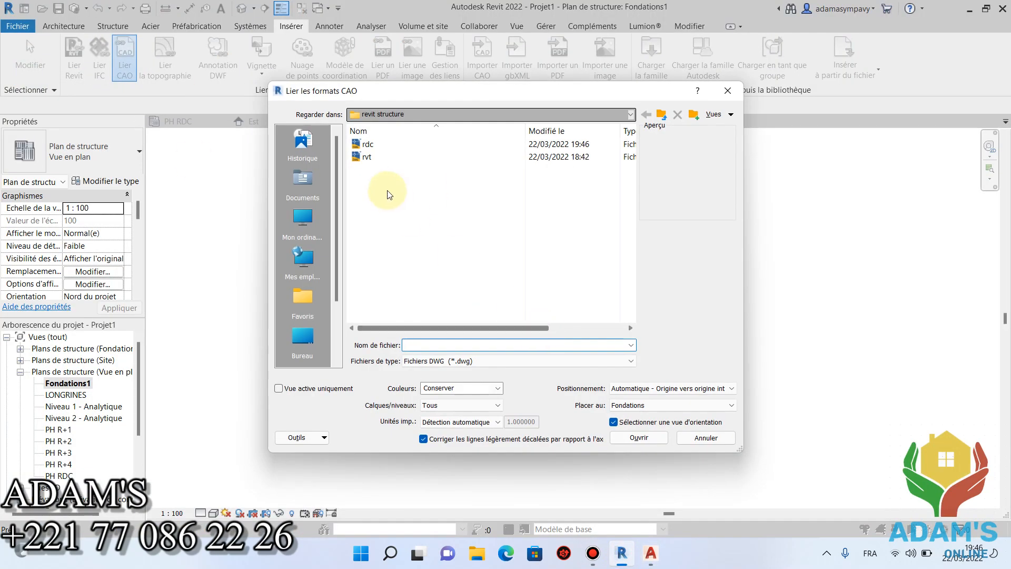
{"action": "left_click", "coordinate": [367, 144]}
{"action": "key", "text": "Return"}
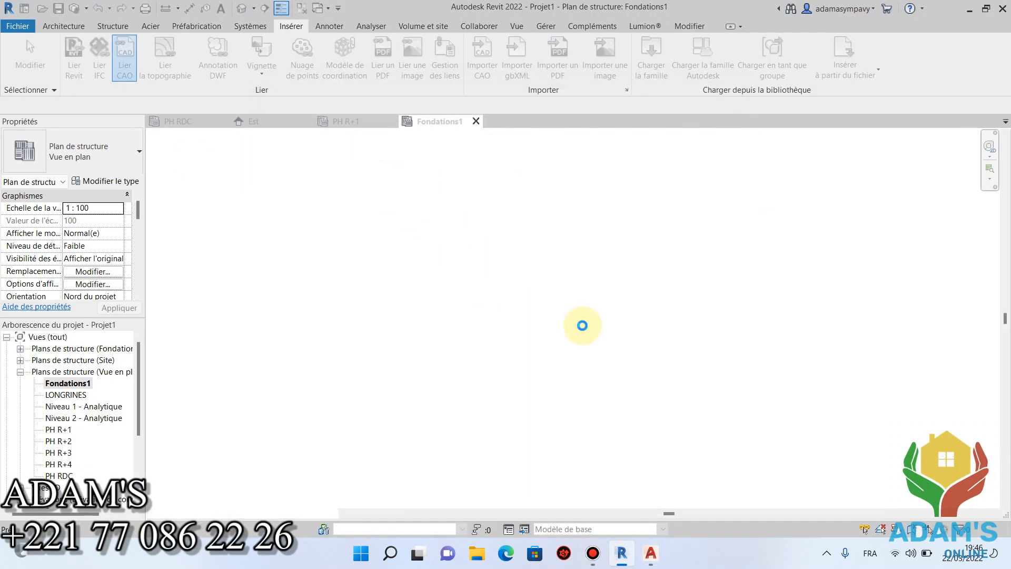
Place an aligned dimension across the width of the left apartment's Dég. corridor, between its two wall faces
{"action": "scroll", "coordinate": [566, 332], "scroll_direction": "down", "scroll_amount": 7}
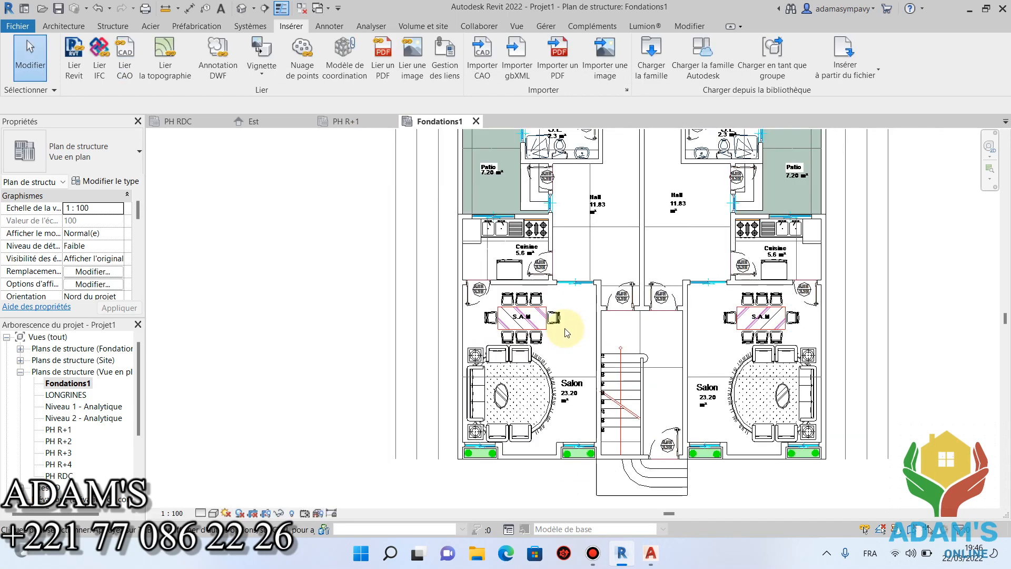
{"action": "scroll", "coordinate": [605, 317], "scroll_direction": "up", "scroll_amount": 5}
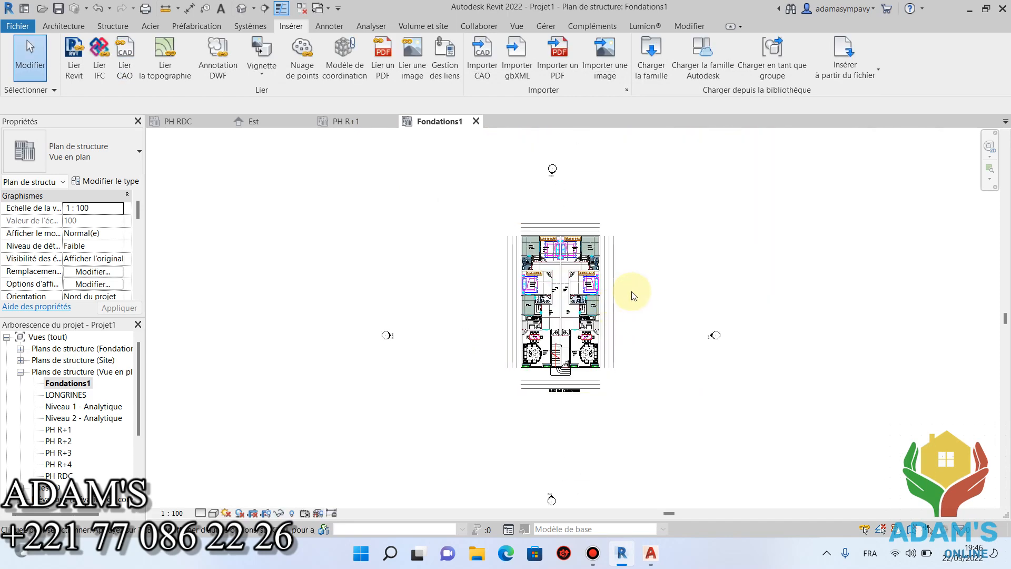
{"action": "middle_click_drag", "start_coordinate": [628, 289], "coordinate": [629, 348]}
{"action": "scroll", "coordinate": [510, 316], "scroll_direction": "up", "scroll_amount": 4}
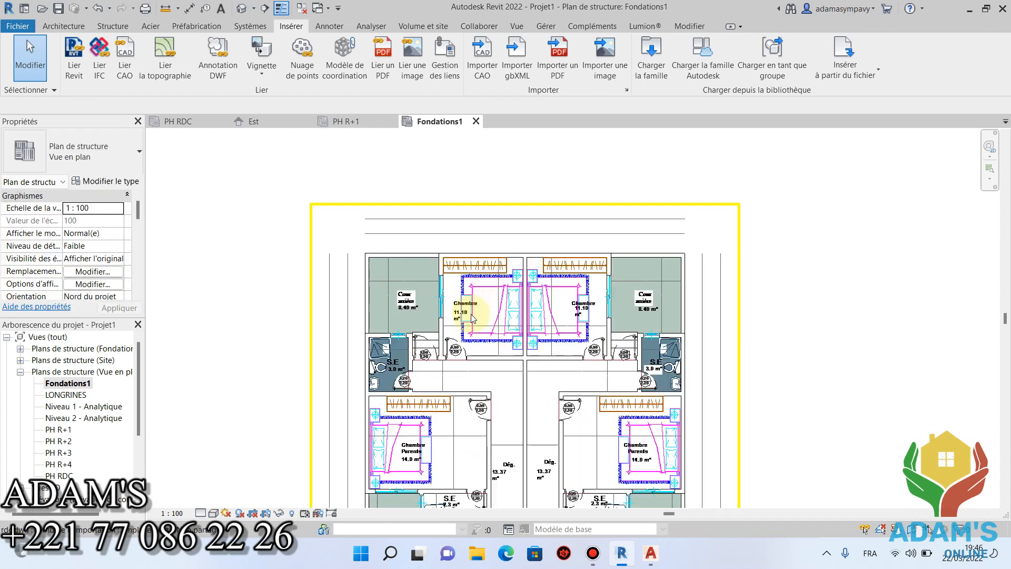
{"action": "left_click", "coordinate": [190, 9]}
{"action": "scroll", "coordinate": [488, 333], "scroll_direction": "up", "scroll_amount": 5}
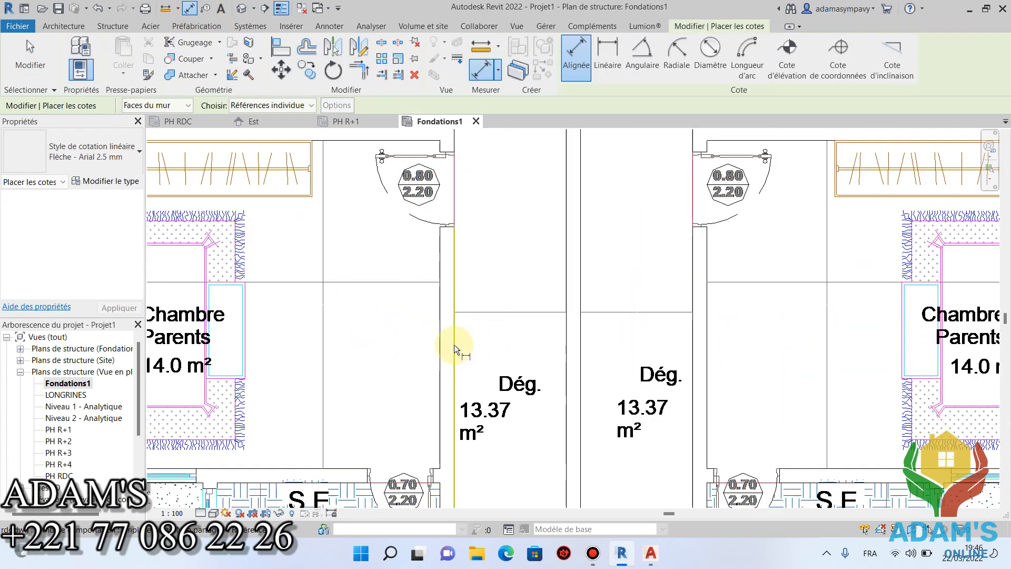
{"action": "left_click", "coordinate": [454, 345]}
{"action": "left_click", "coordinate": [565, 348]}
{"action": "left_click", "coordinate": [545, 293]}
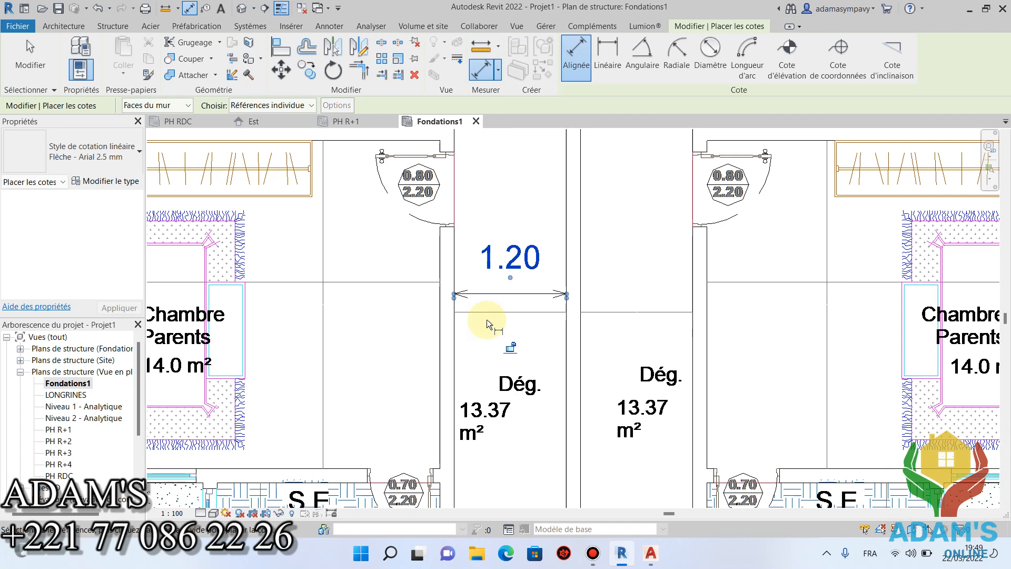
{"action": "scroll", "coordinate": [534, 319], "scroll_direction": "down", "scroll_amount": 5}
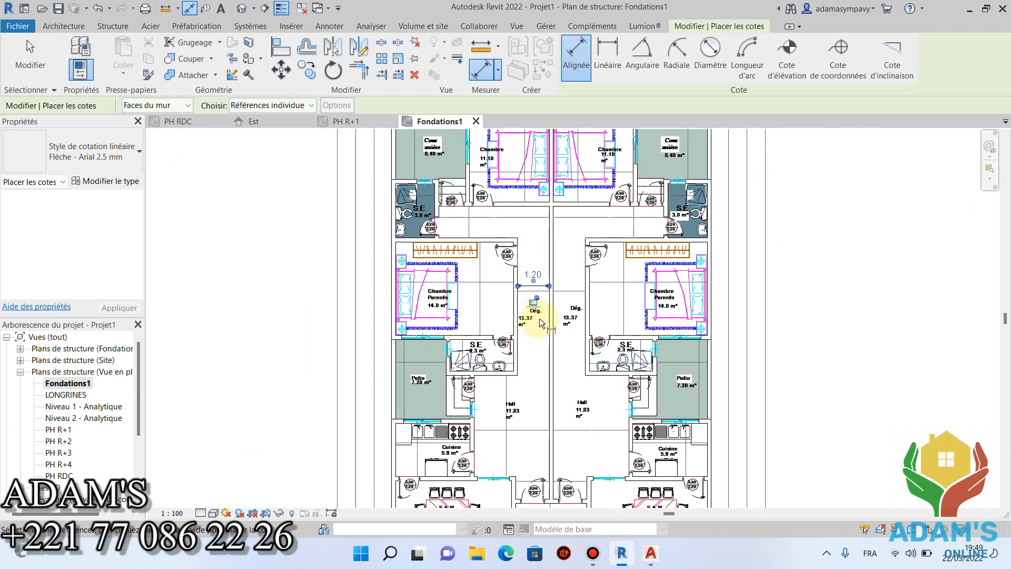
{"action": "scroll", "coordinate": [536, 318], "scroll_direction": "down", "scroll_amount": 4}
{"action": "right_click", "coordinate": [703, 294]}
{"action": "left_click", "coordinate": [724, 303]}
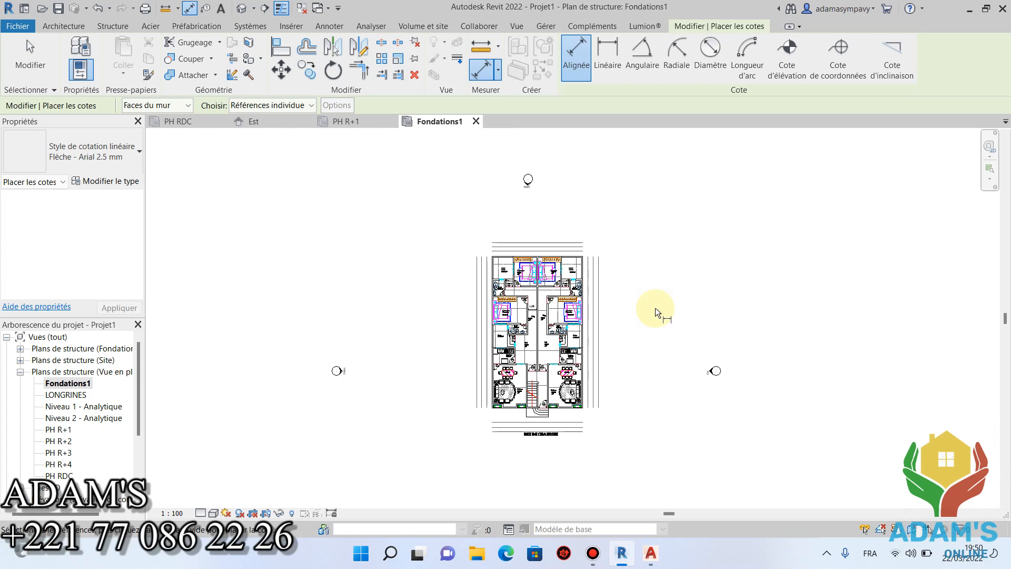
Place an aligned dimension across the width of the right apartment's Dég. corridor, beside the existing corridor dimension
{"action": "scroll", "coordinate": [534, 337], "scroll_direction": "up", "scroll_amount": 5}
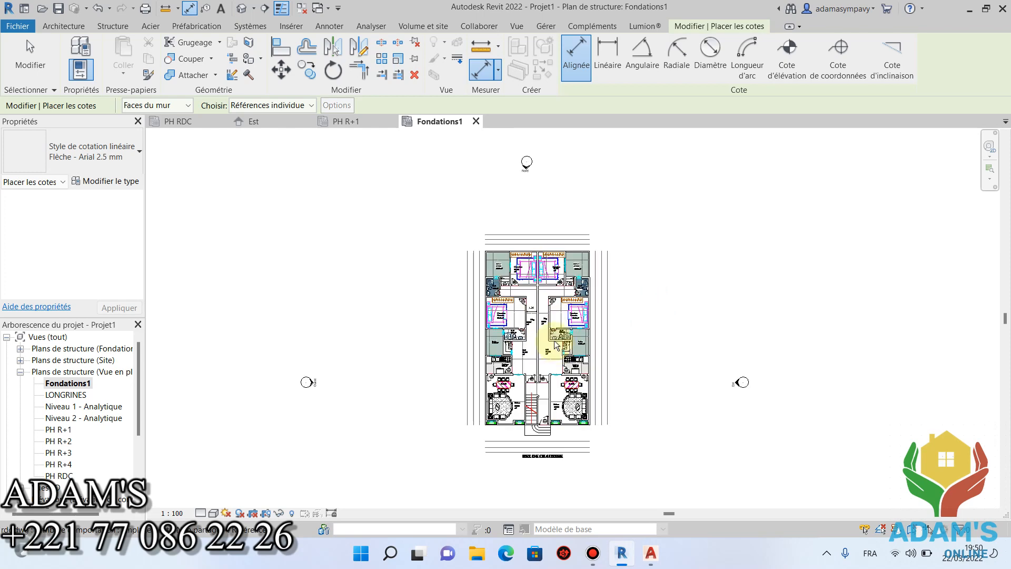
{"action": "scroll", "coordinate": [532, 336], "scroll_direction": "up", "scroll_amount": 6}
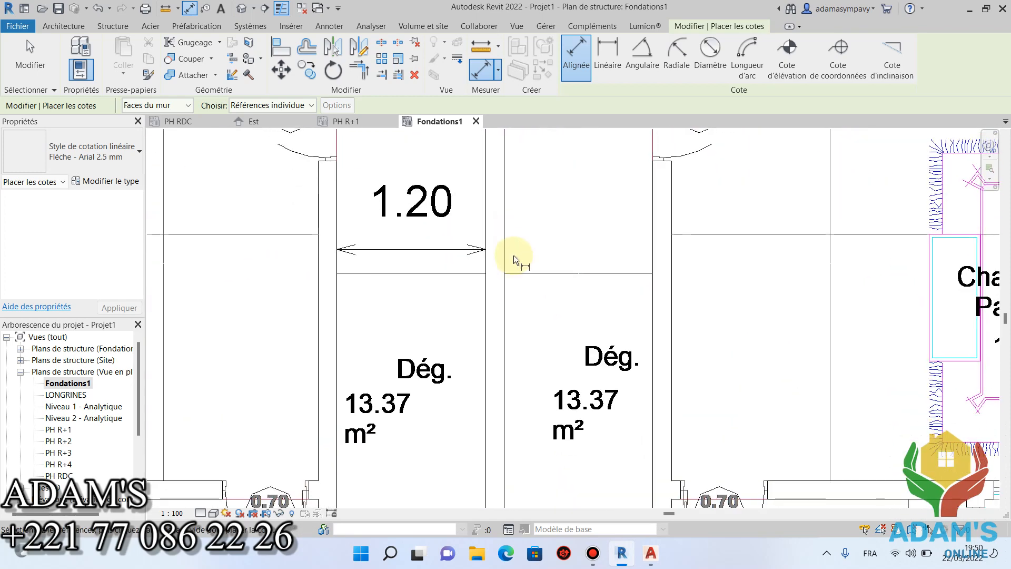
{"action": "left_click", "coordinate": [503, 240]}
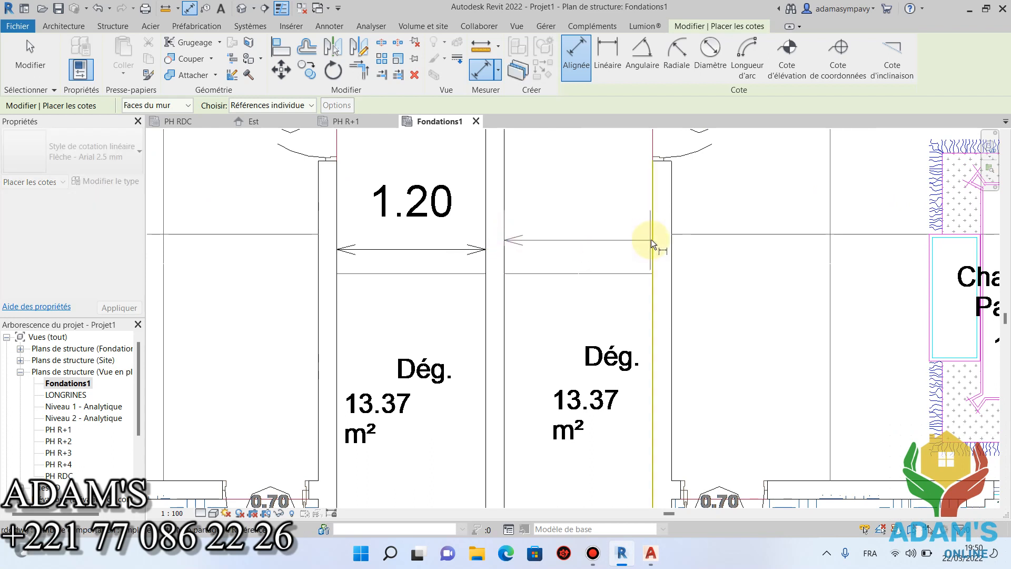
{"action": "left_click", "coordinate": [651, 240]}
{"action": "left_click", "coordinate": [603, 236]}
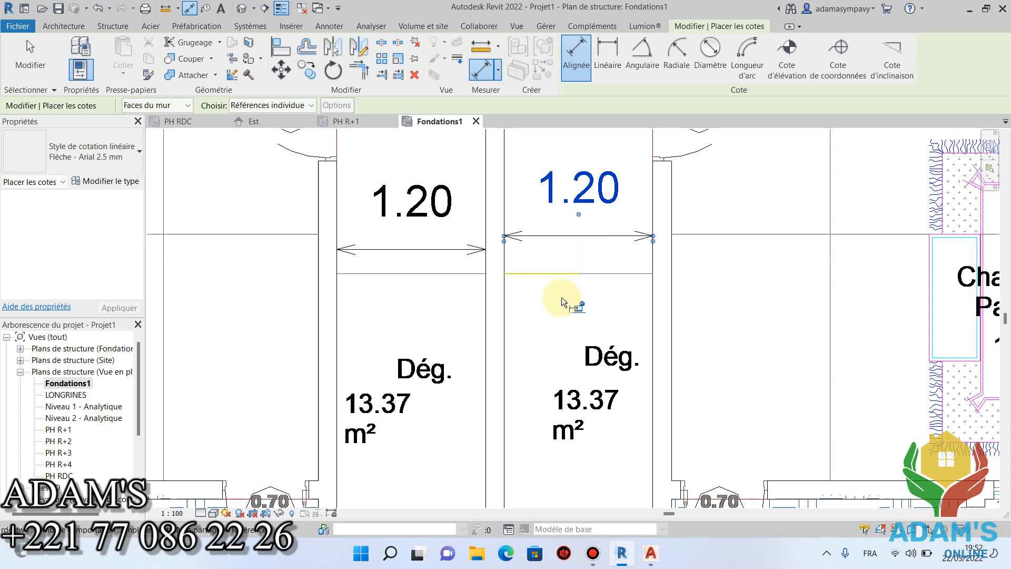
{"action": "scroll", "coordinate": [512, 317], "scroll_direction": "down", "scroll_amount": 5}
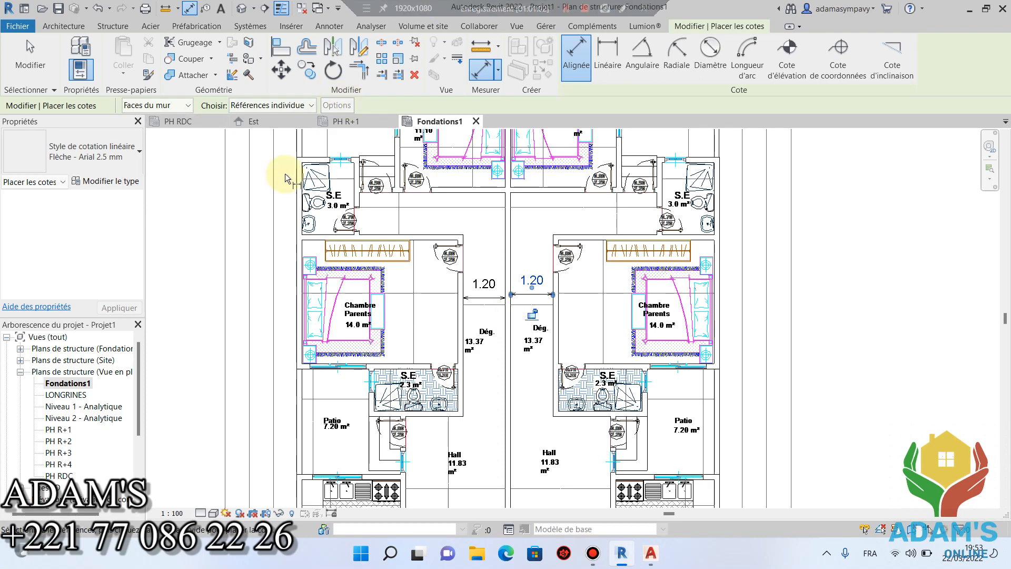
{"action": "left_click", "coordinate": [593, 553]}
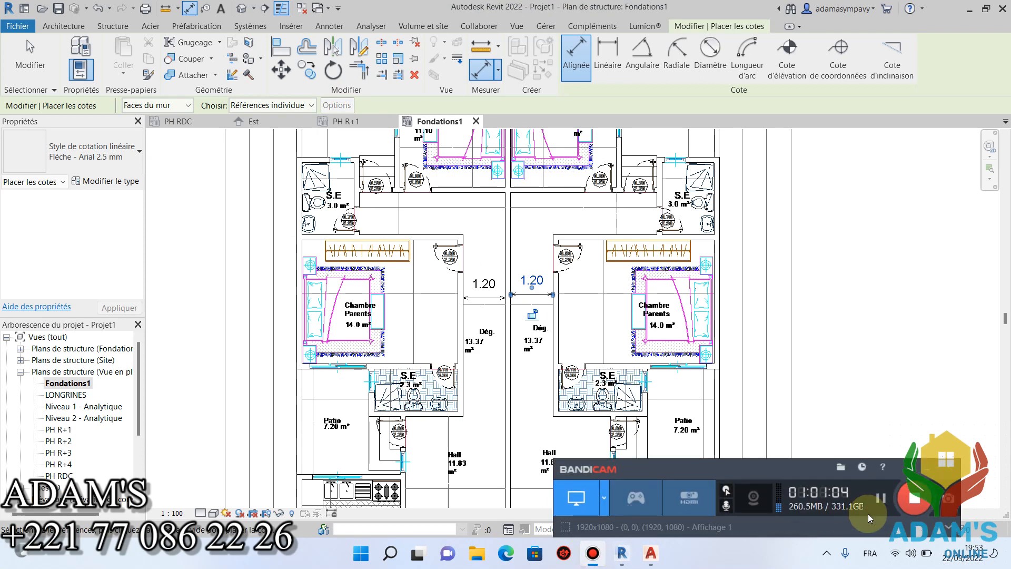